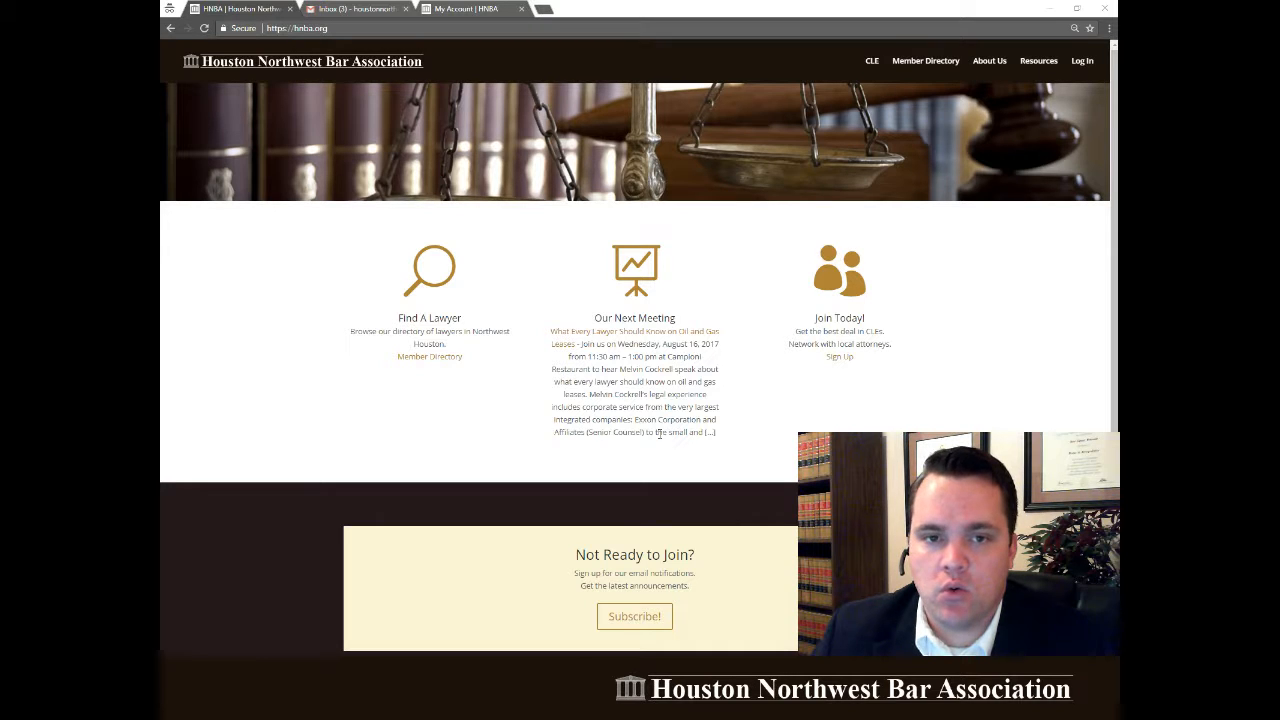
Open the WordPress admin dashboard of the HNBA website from the My Account page.
left_click(480, 7)
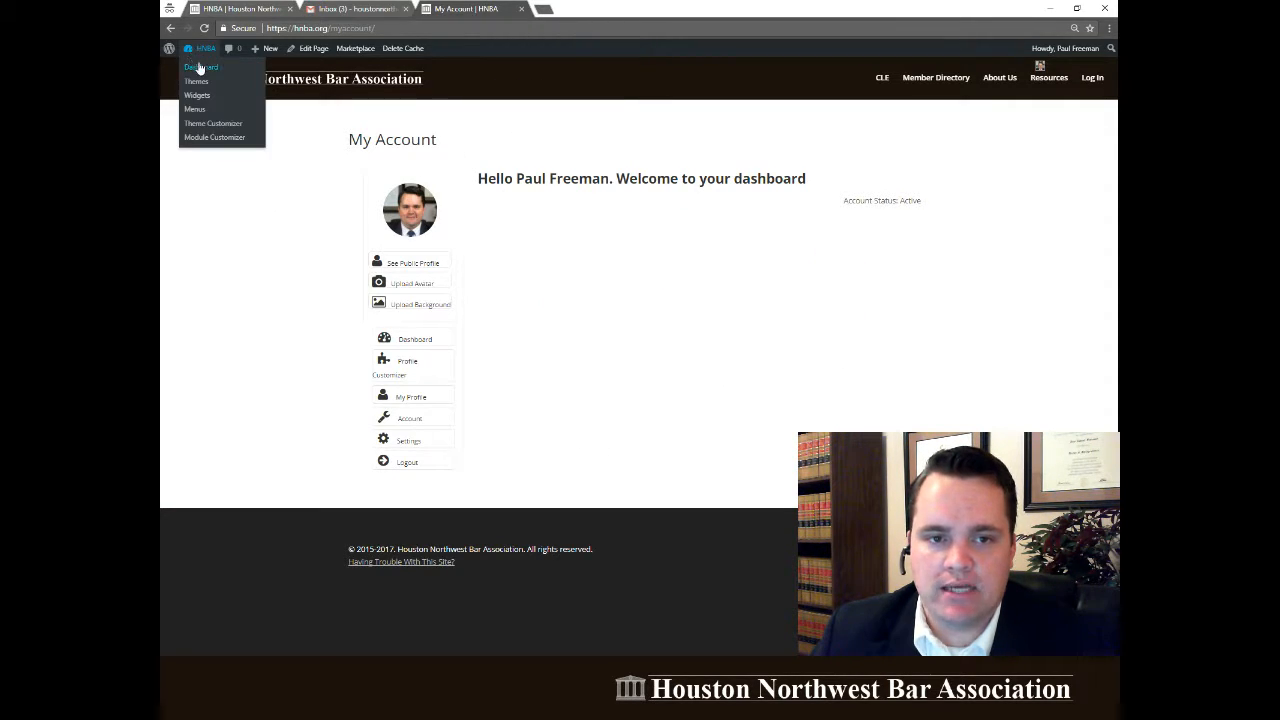
left_click(199, 68)
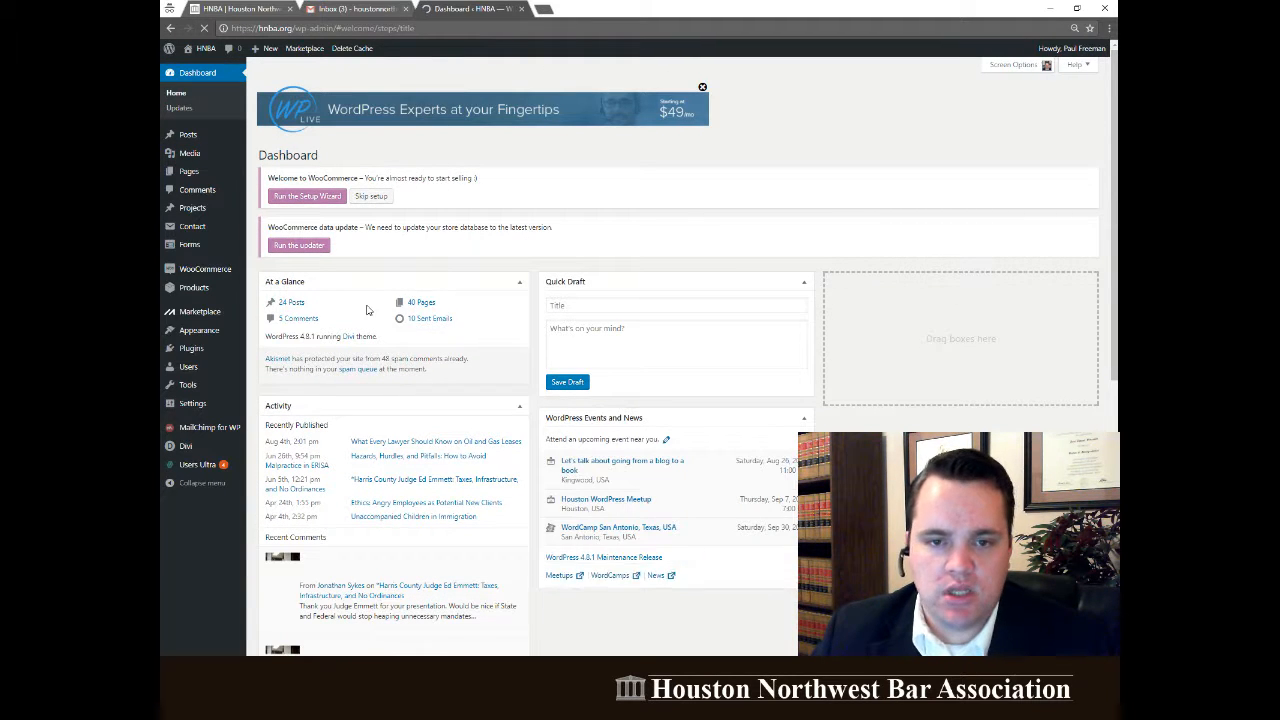
Switch to the association's Gmail inbox and open Google Drive from there.
left_click(342, 10)
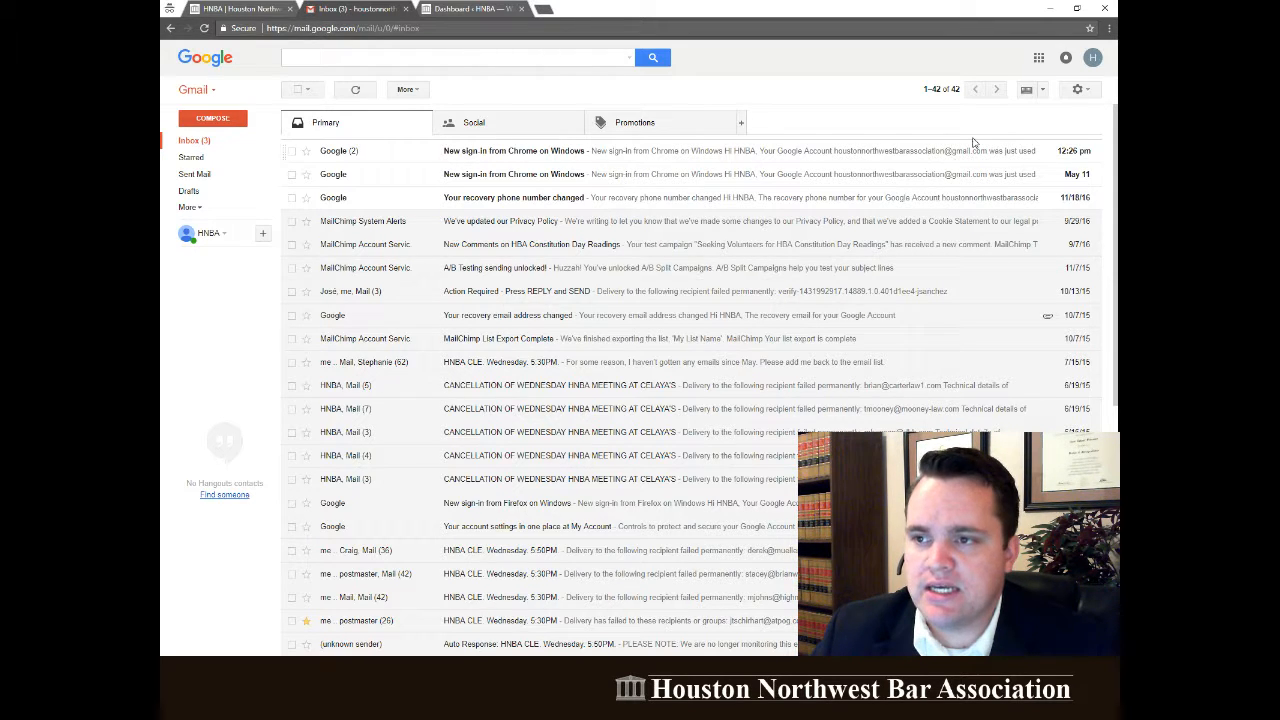
left_click(1039, 60)
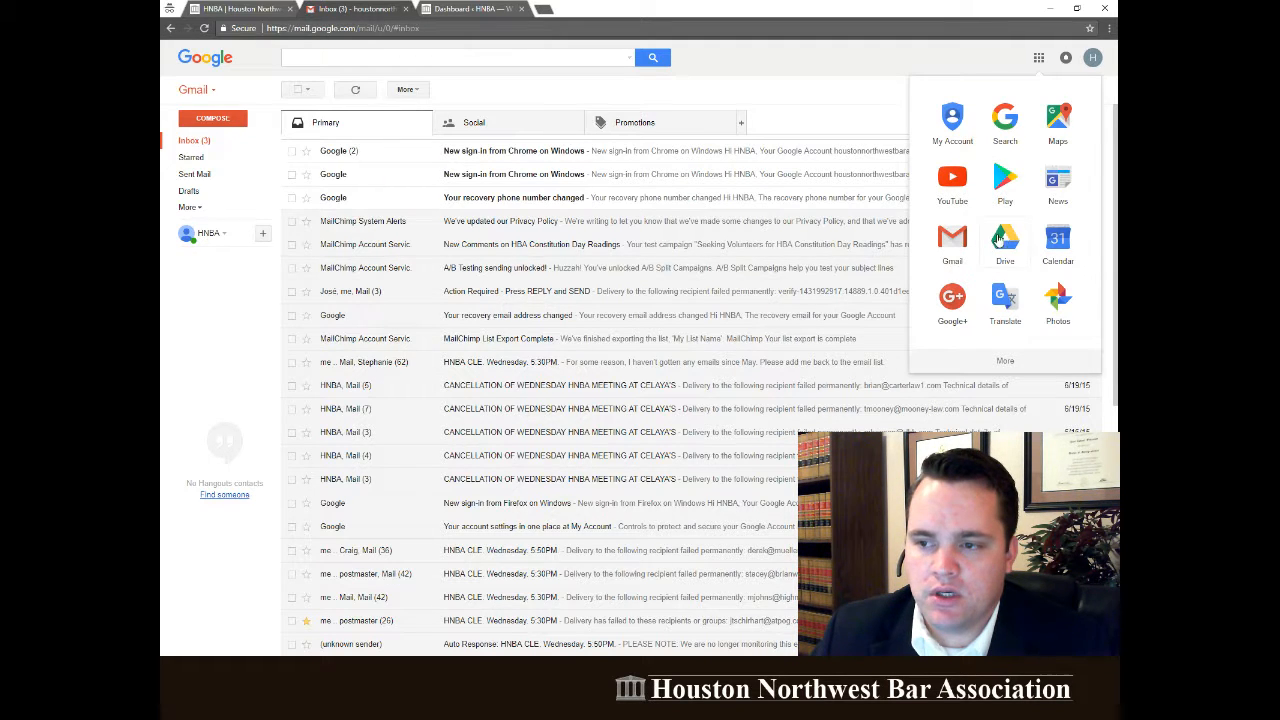
scroll(1003, 240, "down", 1)
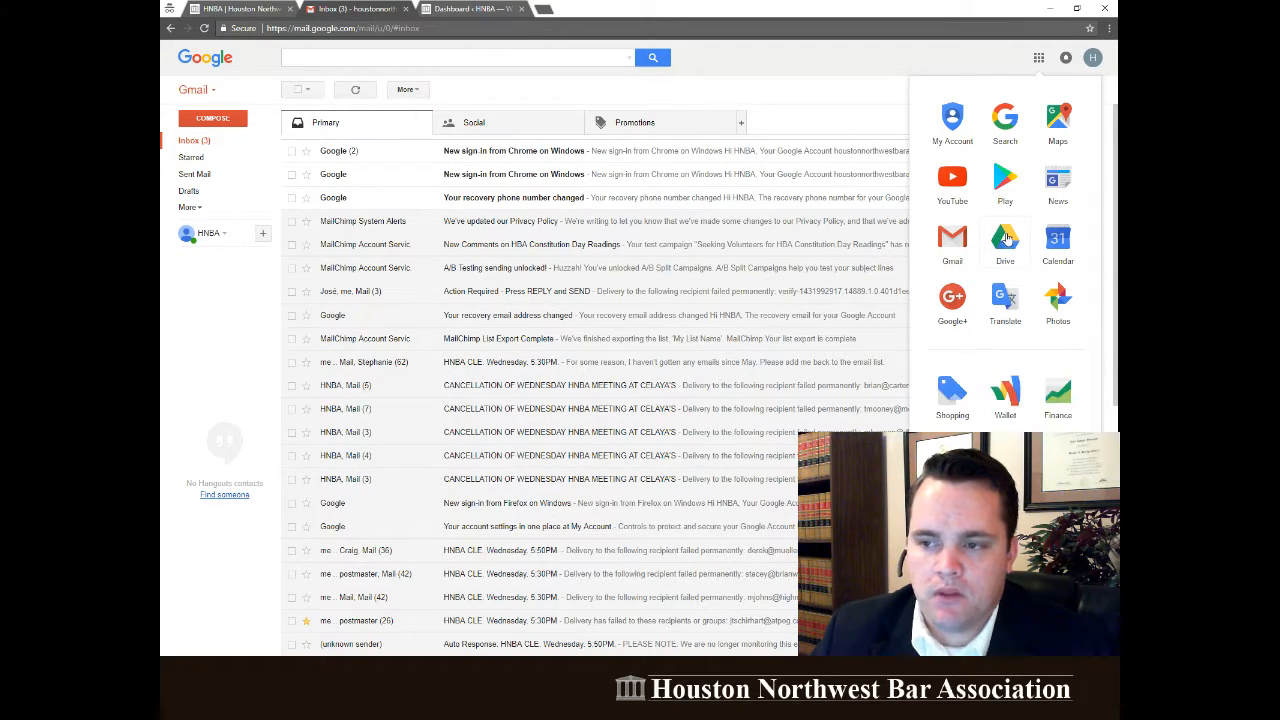
left_click(1005, 238)
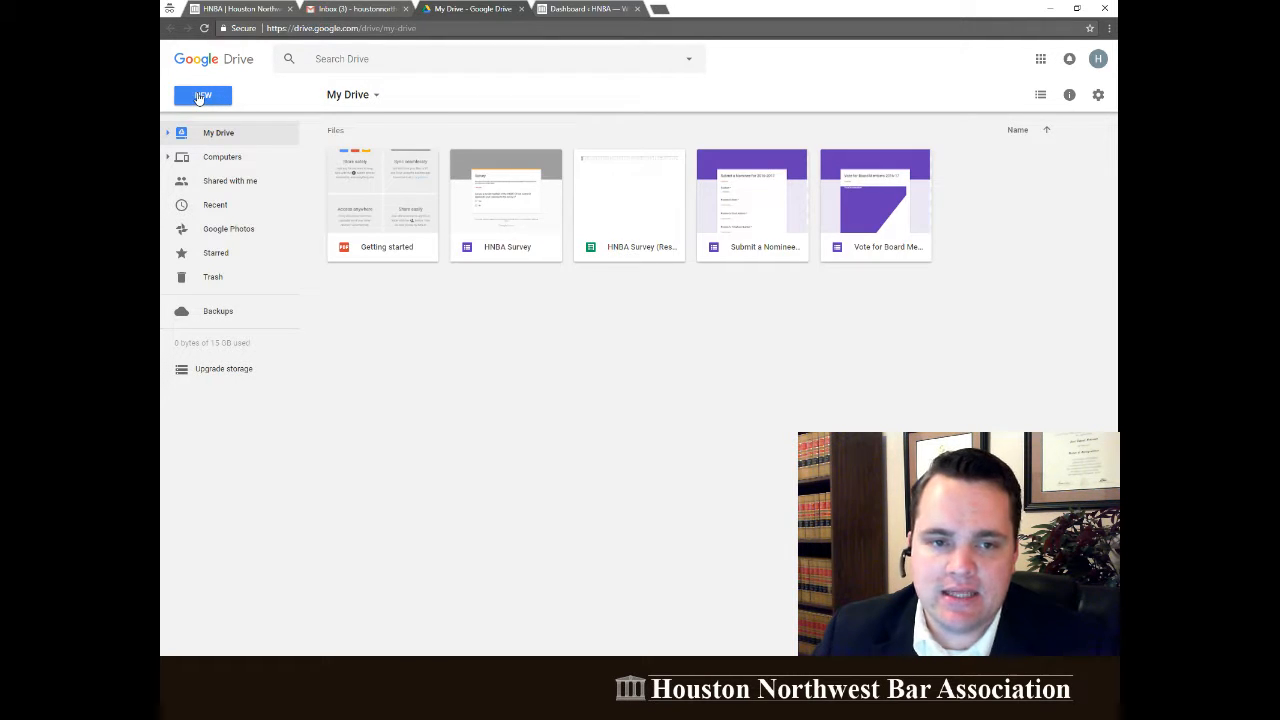
Create a new blank Google Form in My Drive.
left_click(199, 97)
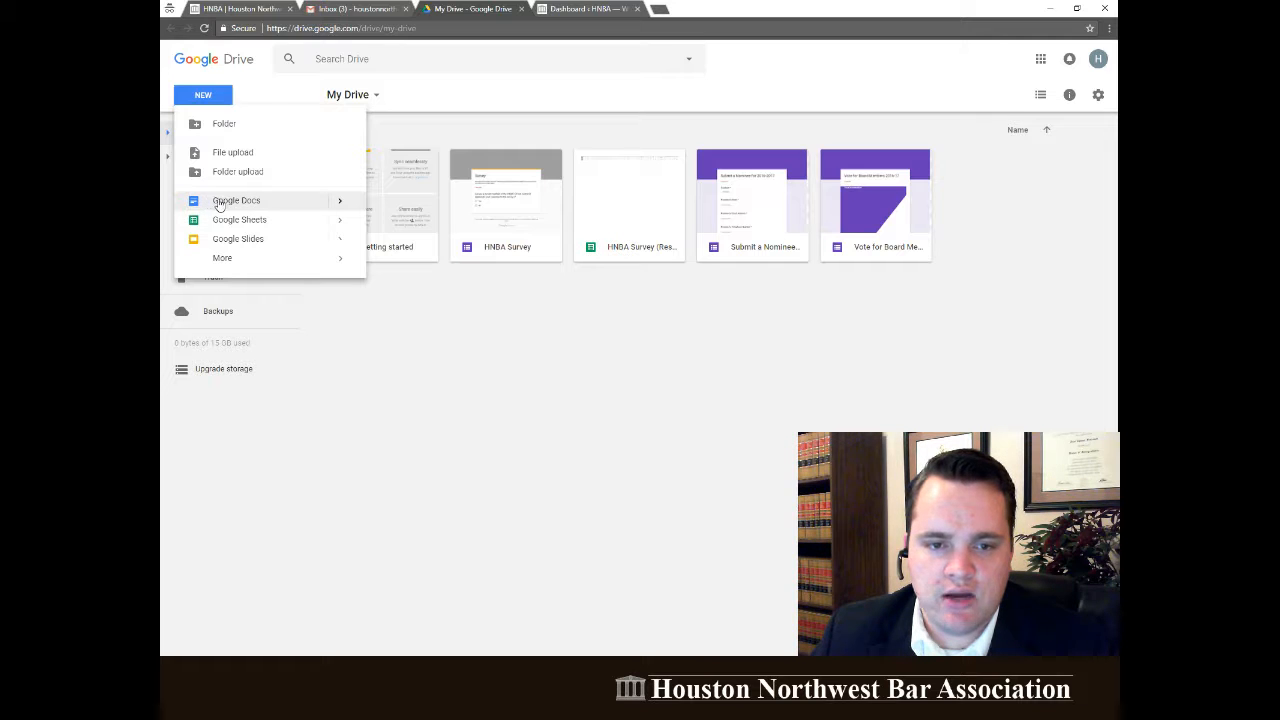
mouse_move(226, 264)
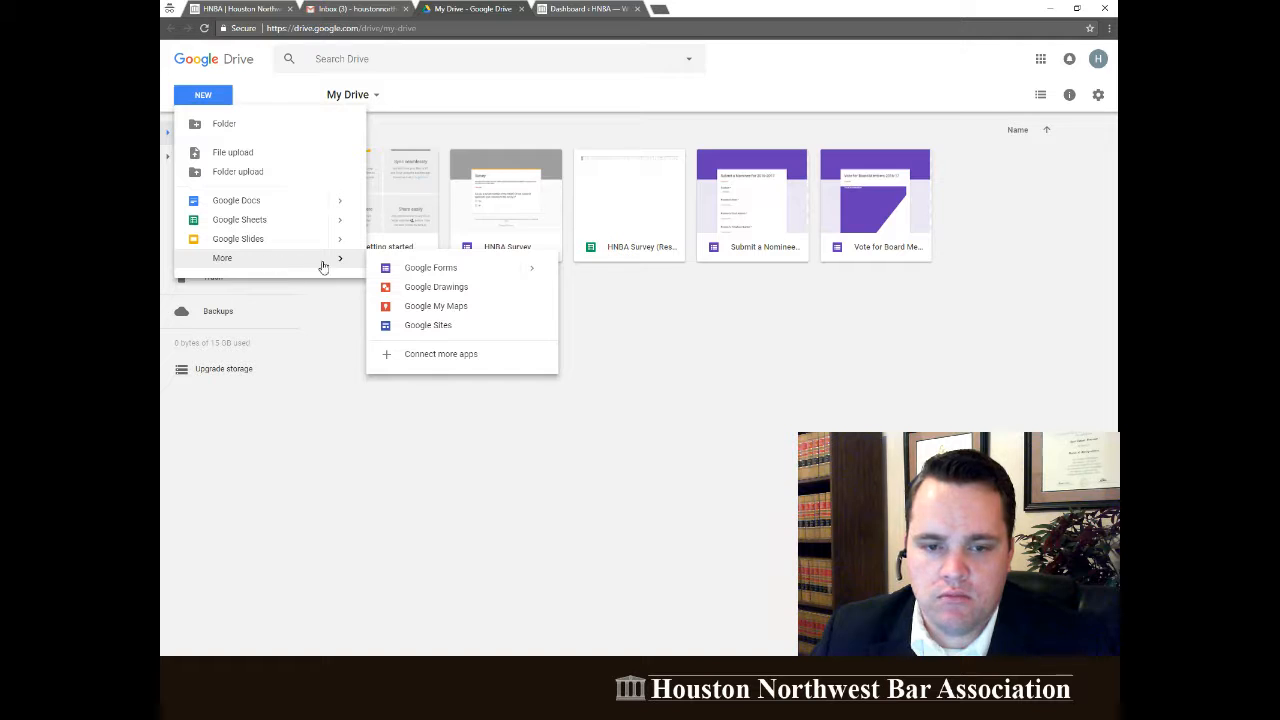
mouse_move(528, 271)
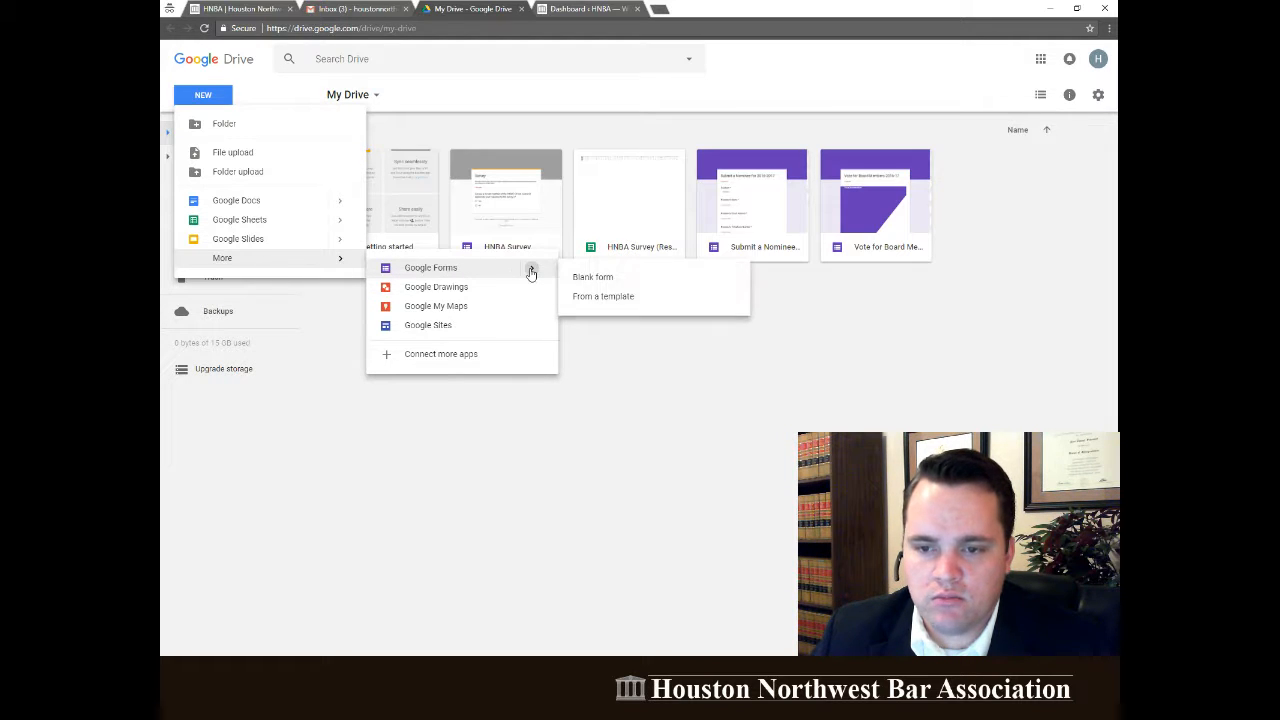
left_click(586, 278)
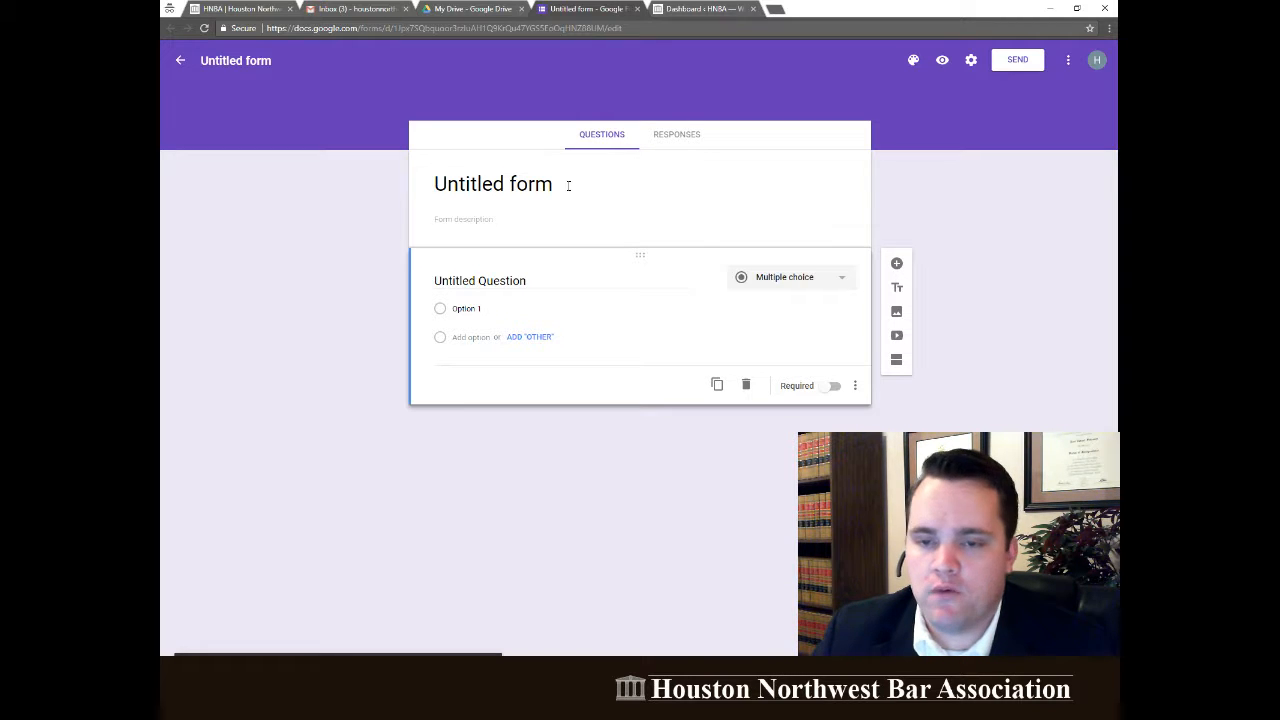
Title the form "Volunteer Sign Up" and enter the description "Submit your name and phone number to volunteer for X event.".
left_click(568, 185)
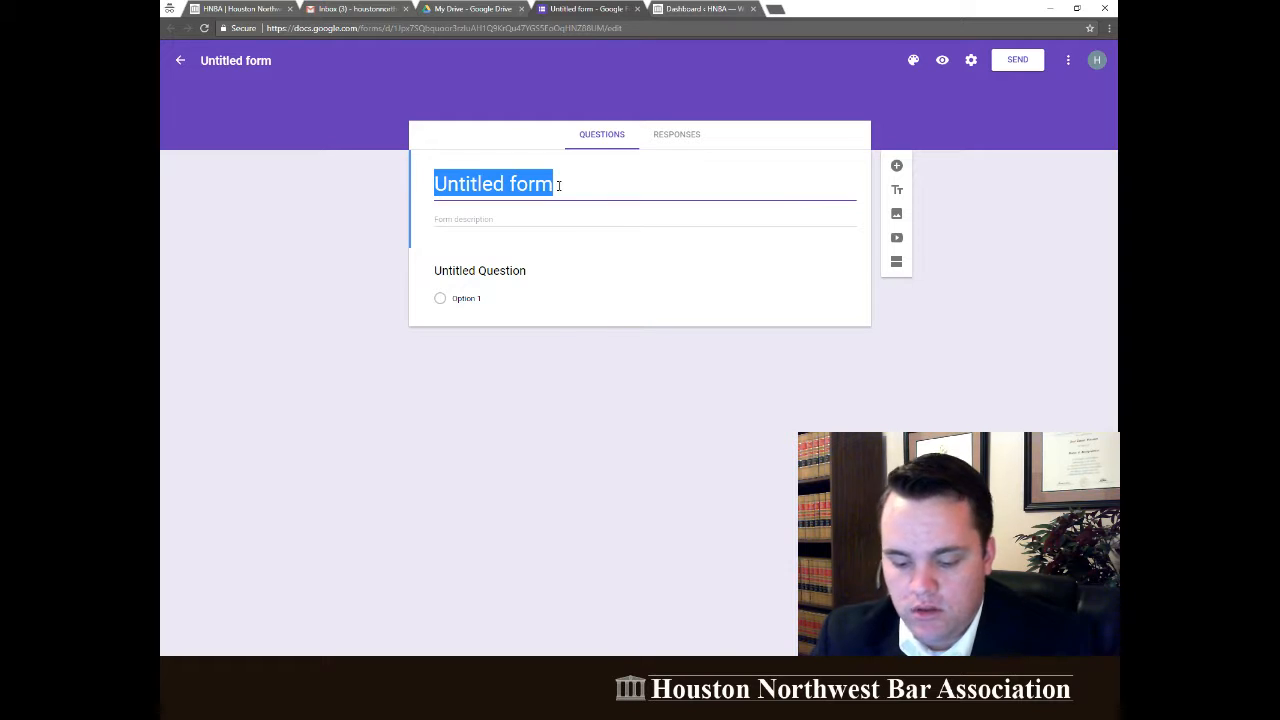
type("Volunteer Sign Up")
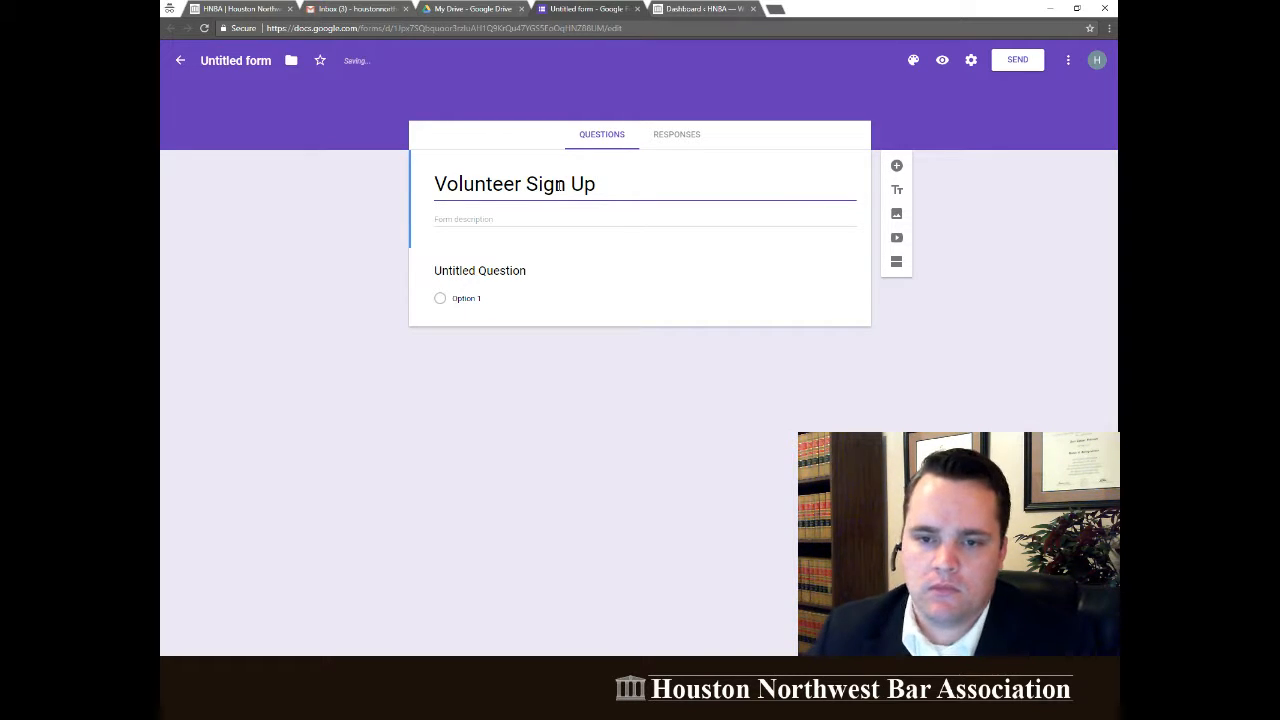
left_click(539, 220)
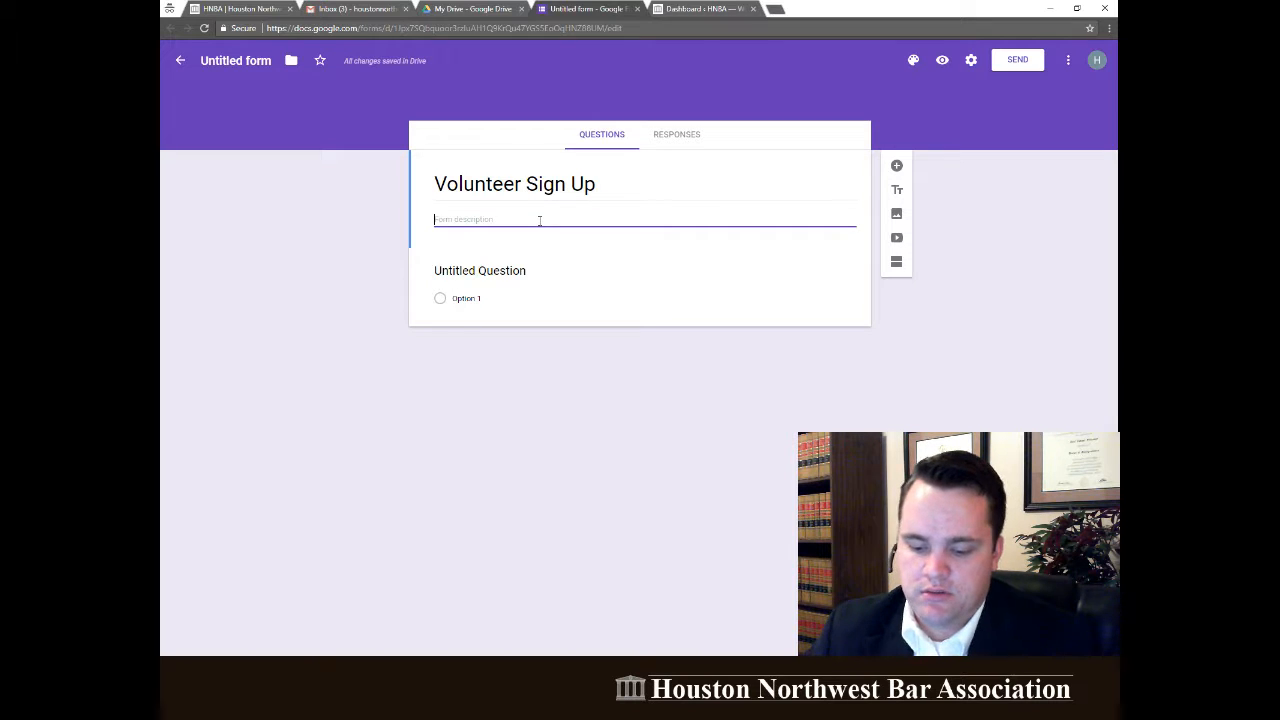
type("Subm")
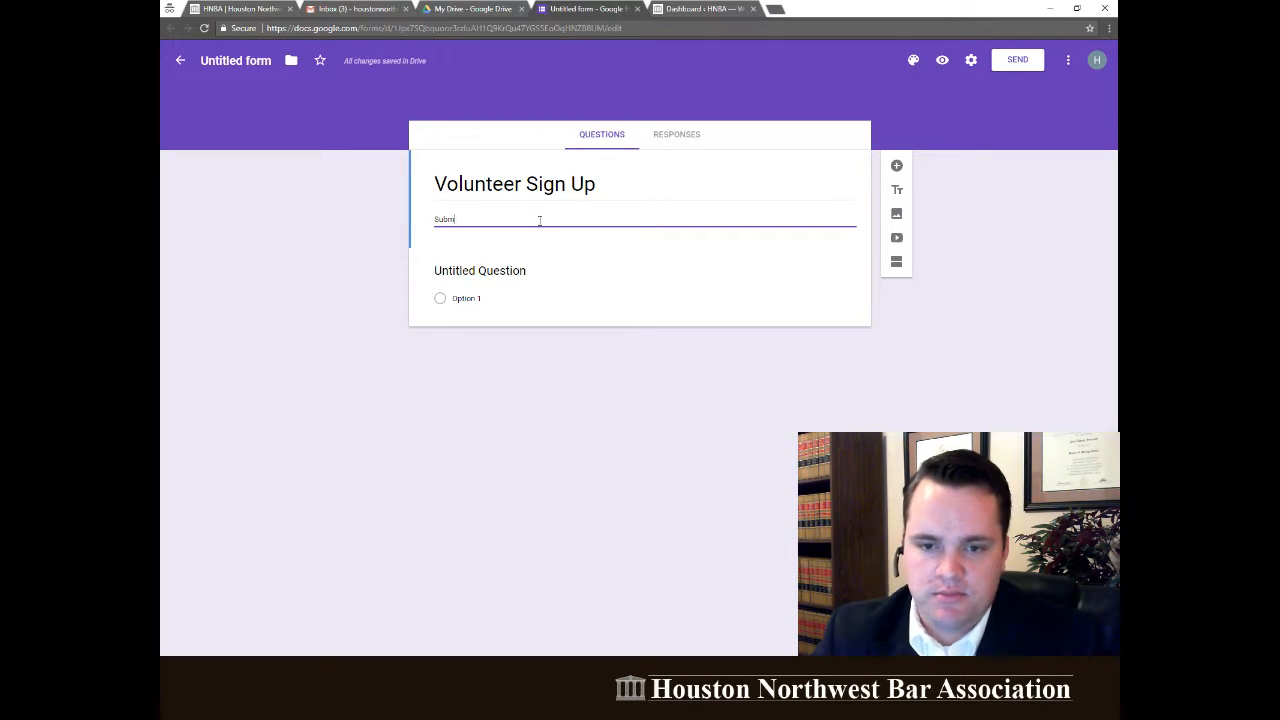
type("it your name and phone number to volunter for")
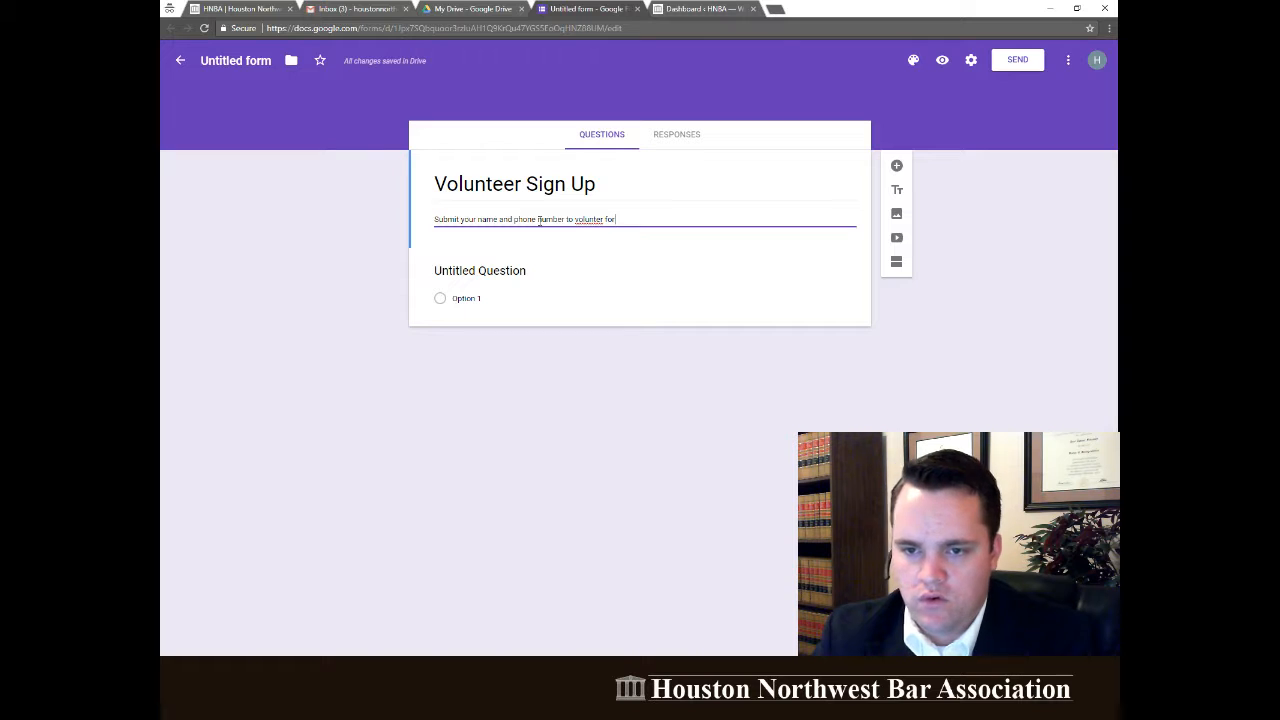
key("BackSpace")
key("BackSpace")
key("BackSpace")
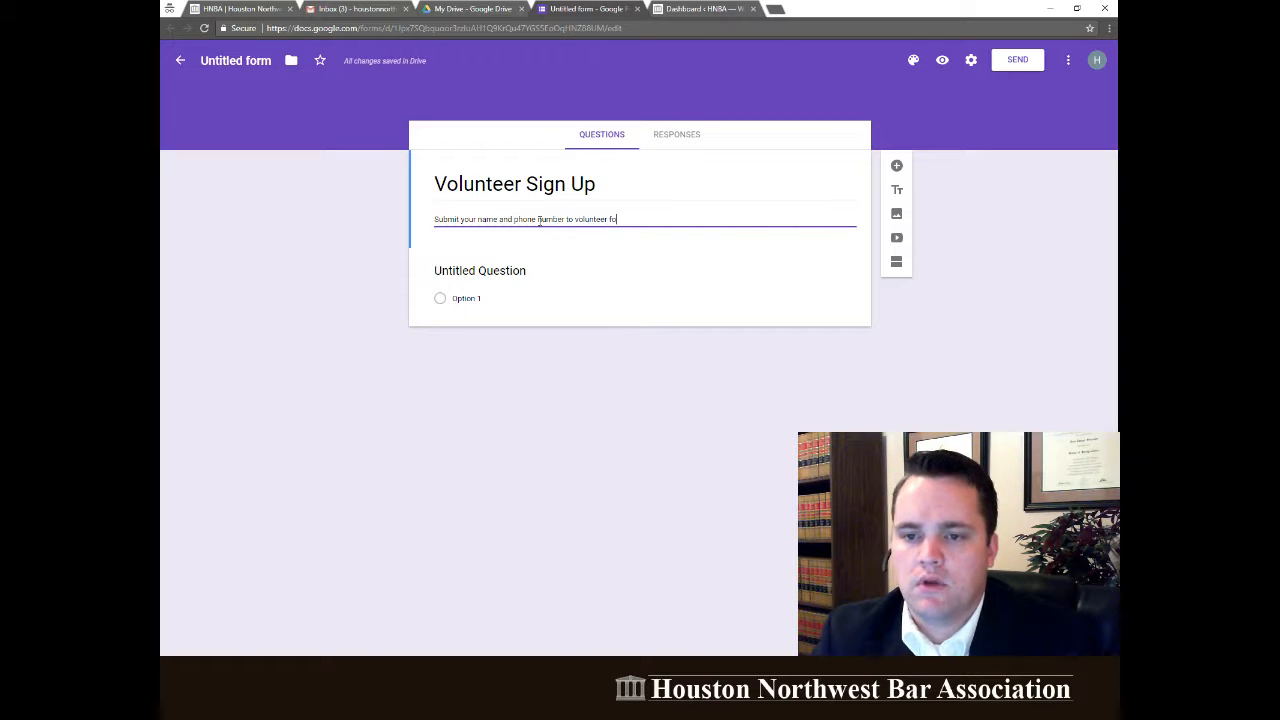
type("eve")
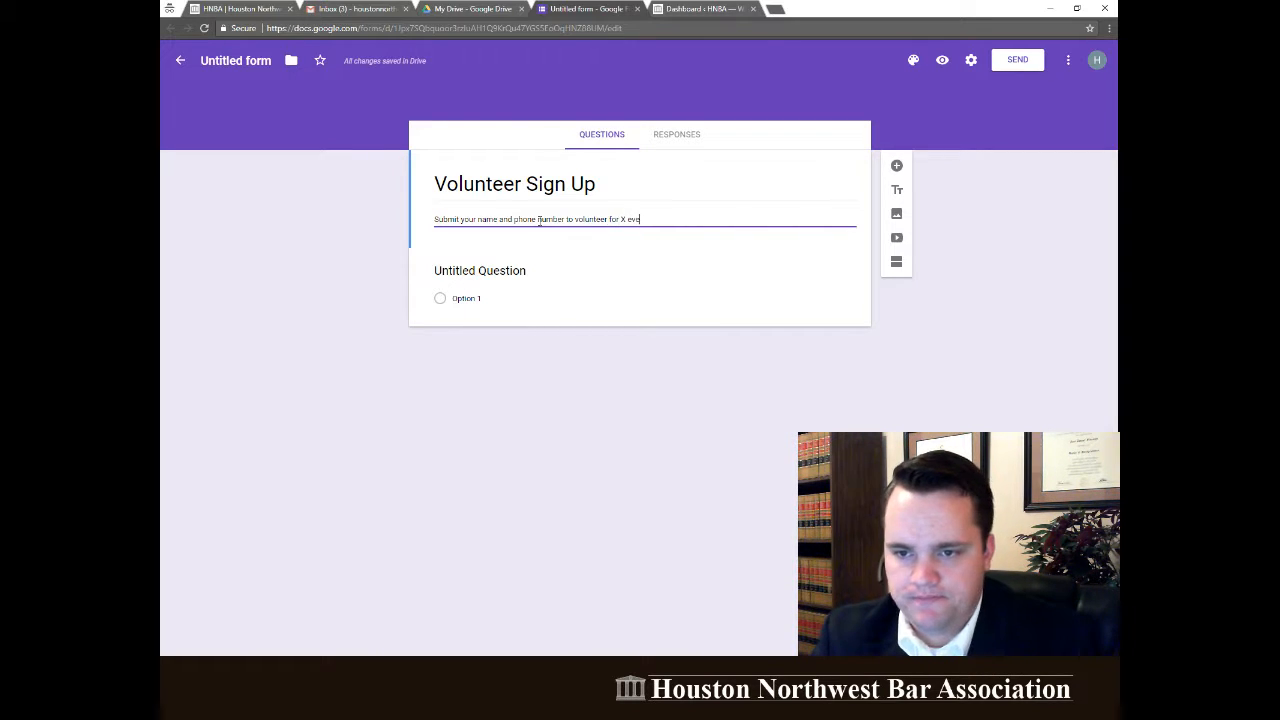
type("nt.")
Replace the untitled first question's text with "Name".
left_click(645, 275)
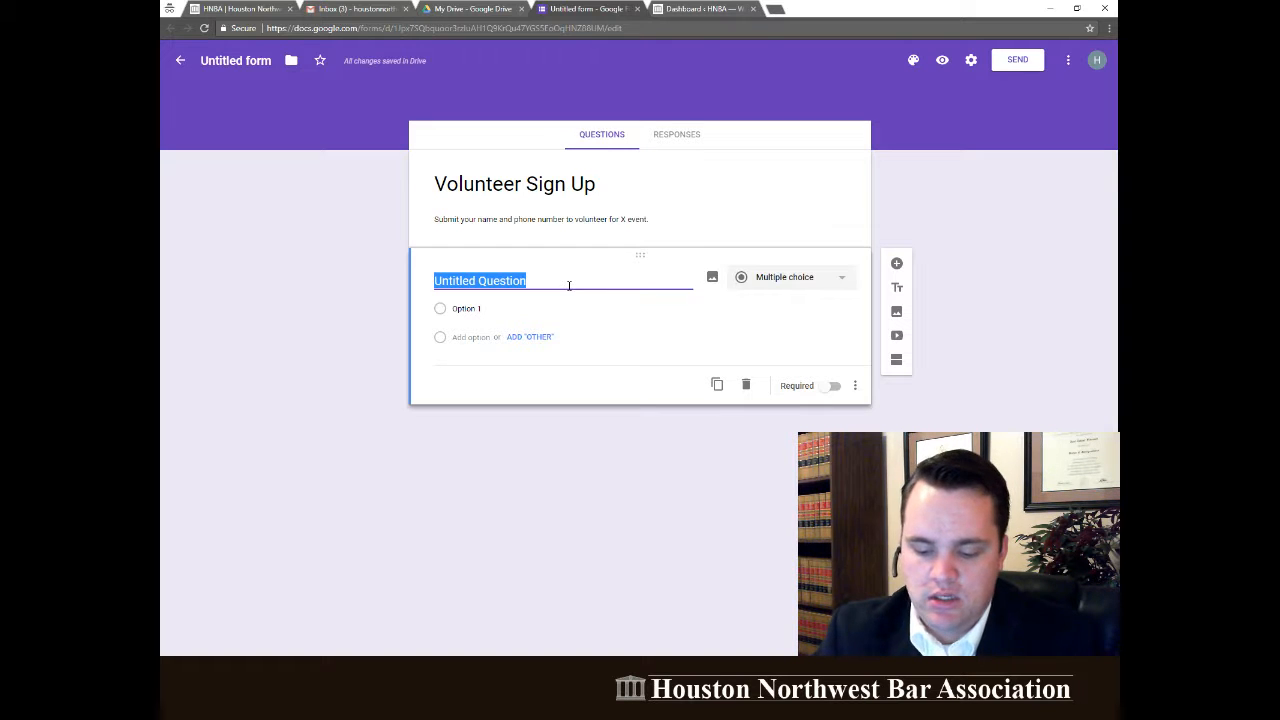
type("N")
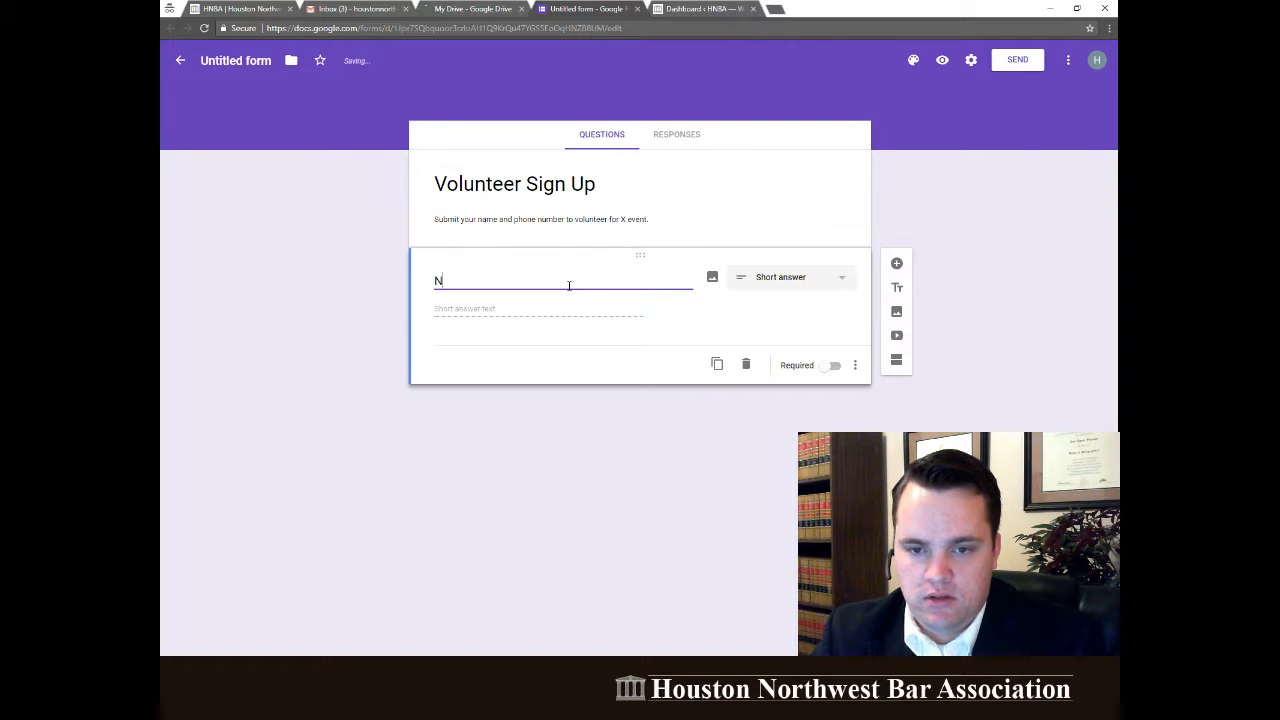
type("ame")
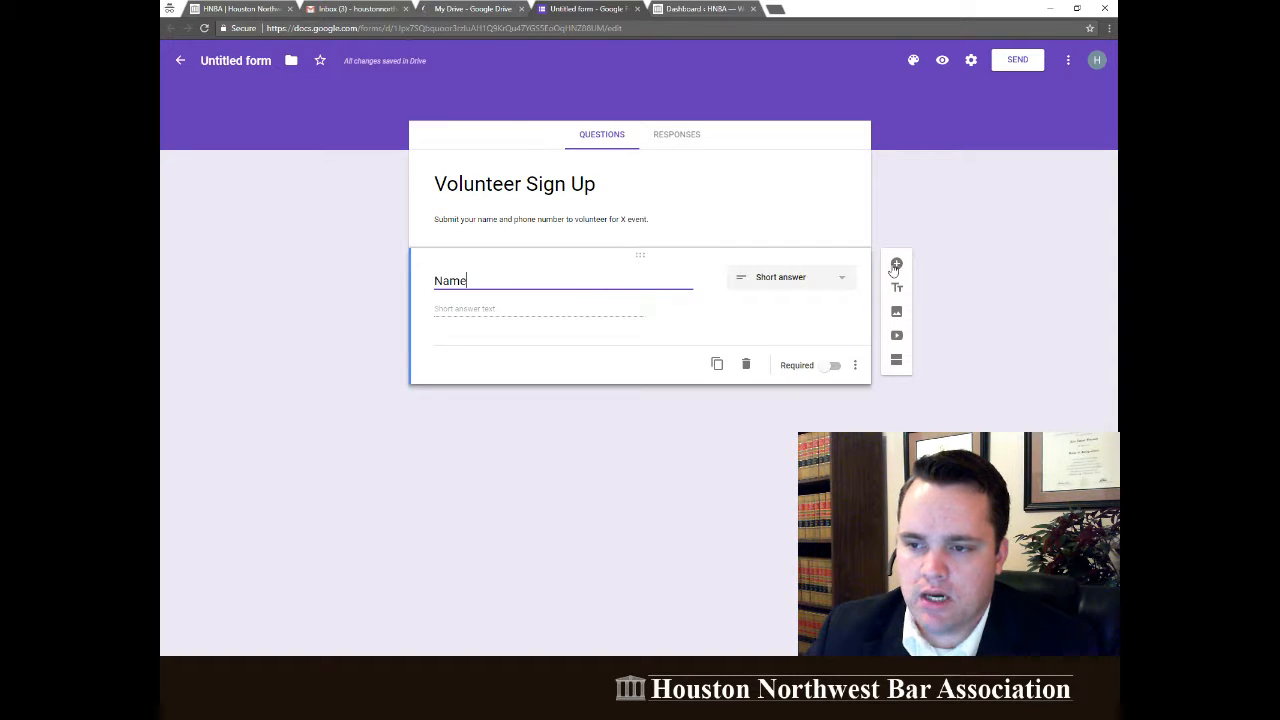
Add a second question below Name and label it "Email Address".
left_click(896, 263)
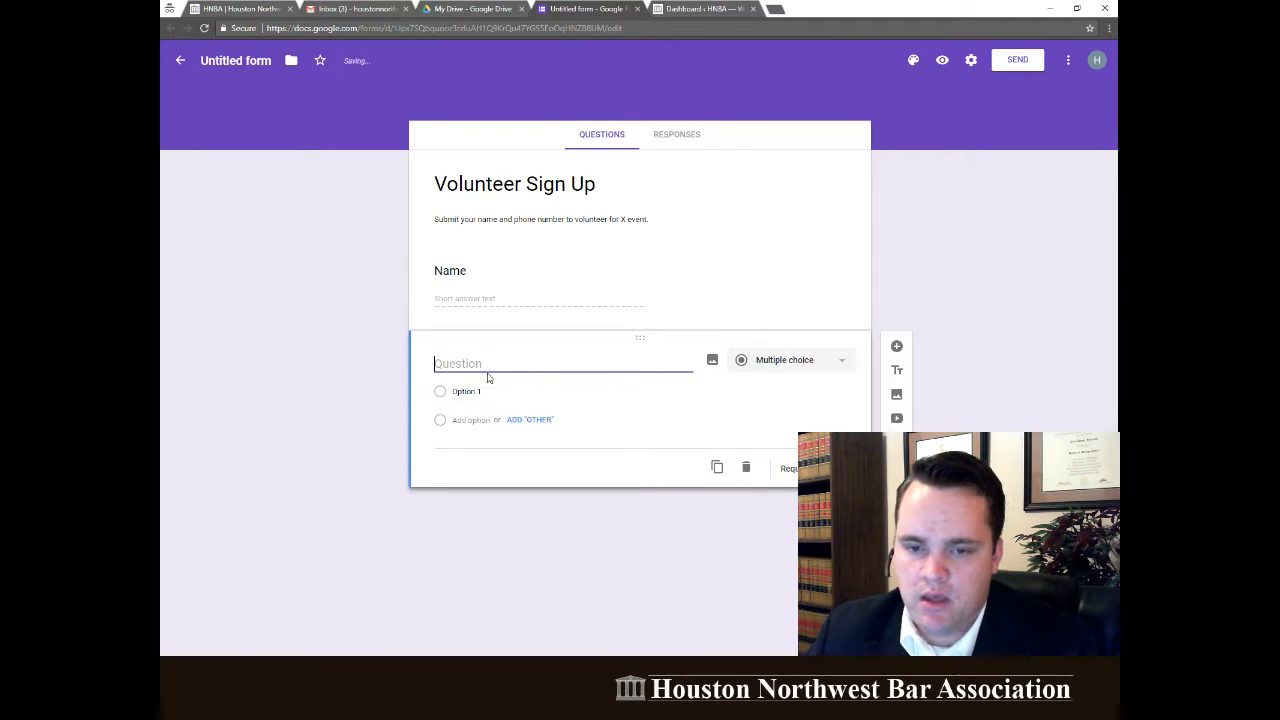
type("Phone")
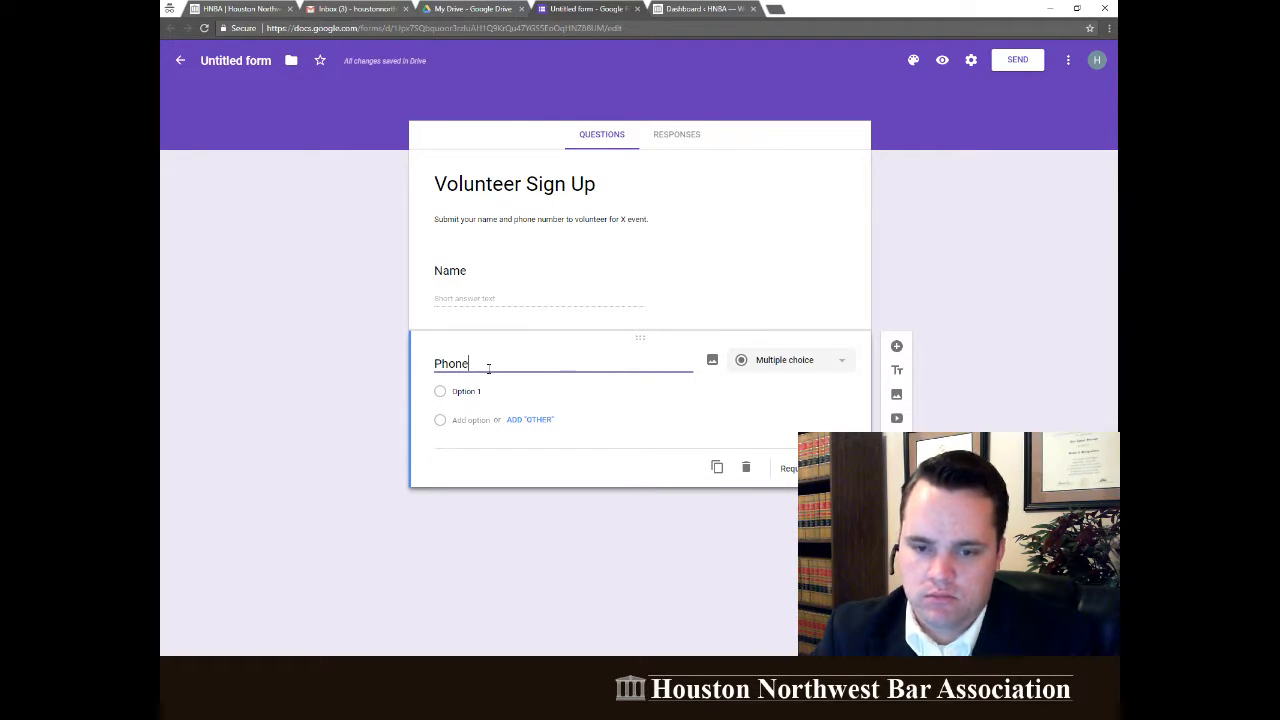
type(" Nu")
key("BackSpace")
key("BackSpace")
key("BackSpace")
key("BackSpace")
key("BackSpace")
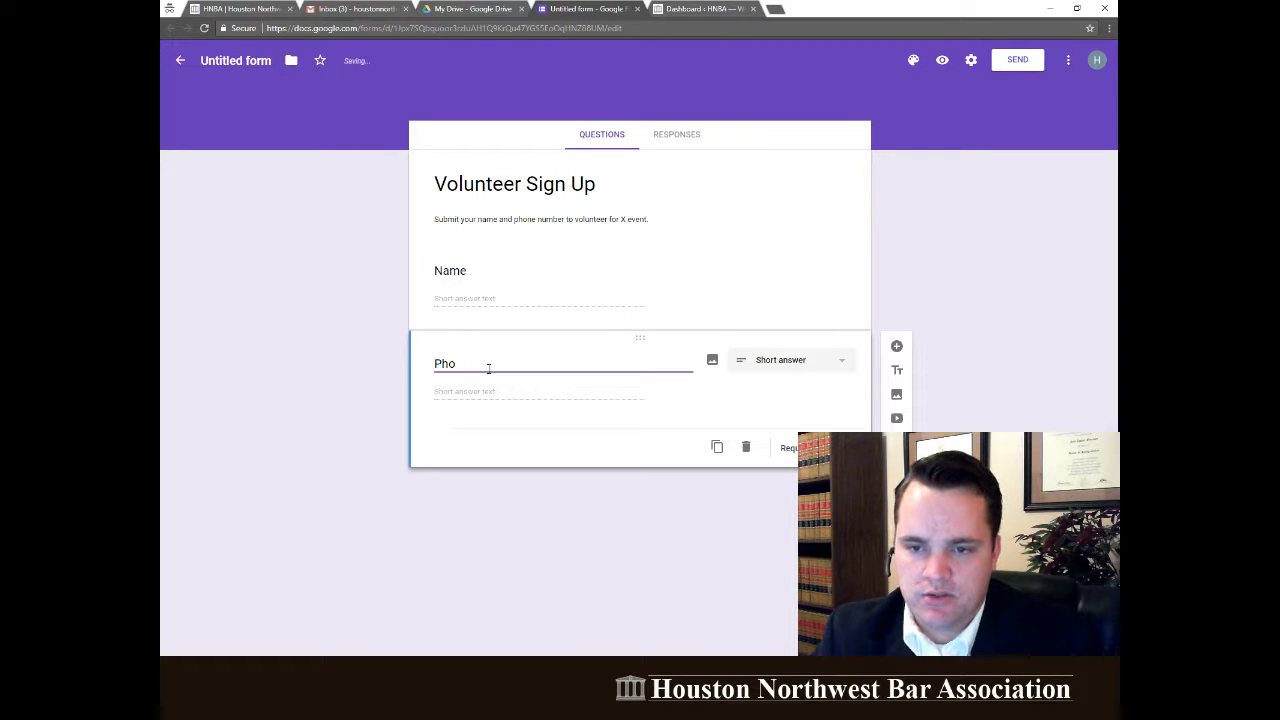
key("BackSpace")
type("Email")
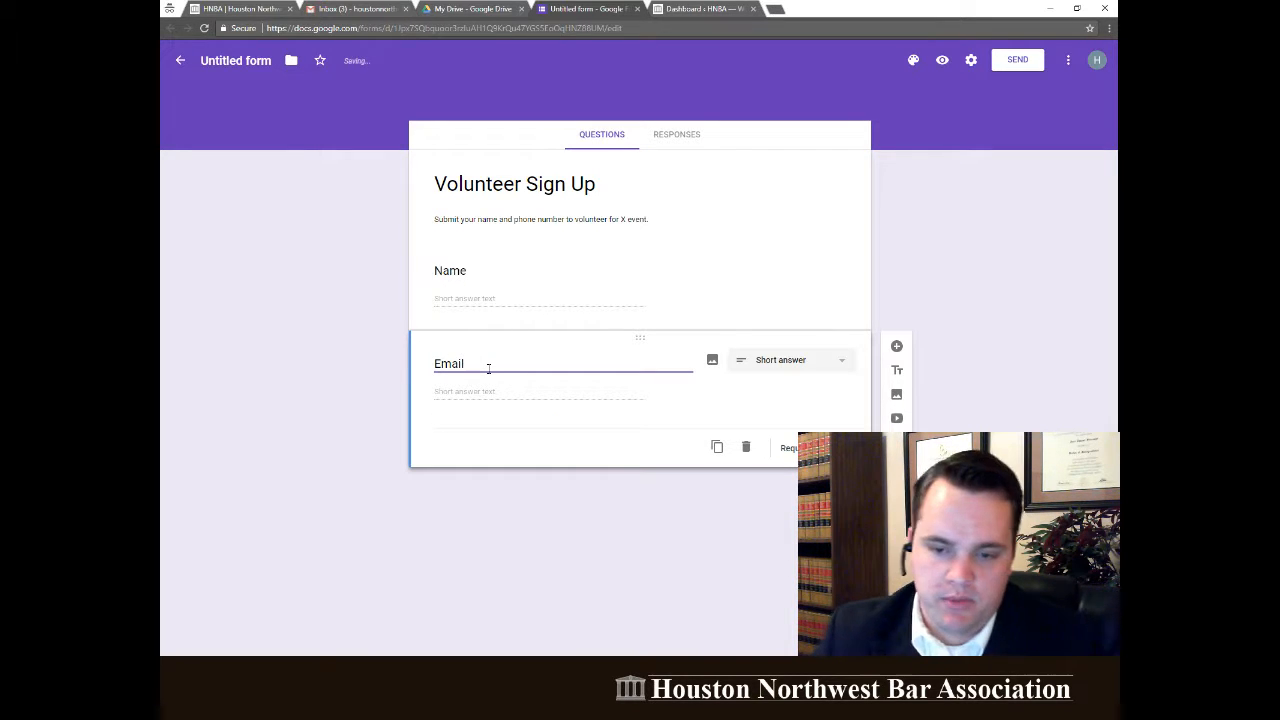
type(" Ad")
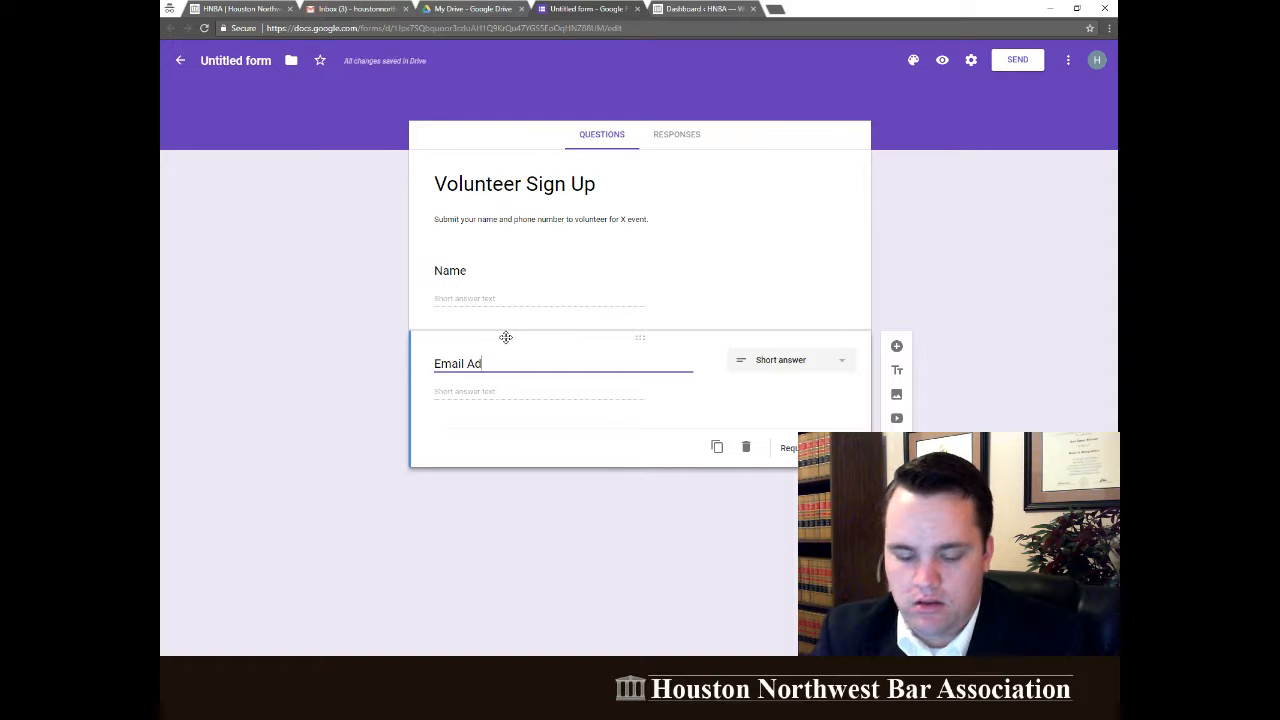
type("dress")
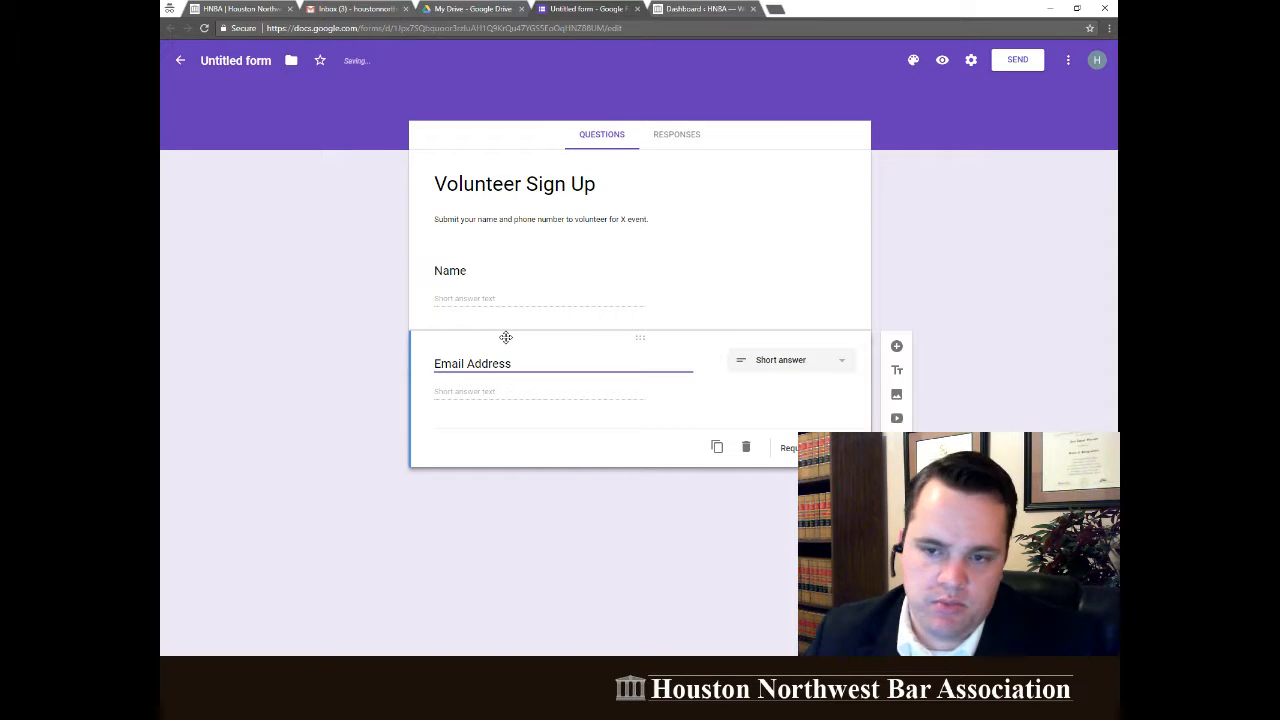
Edit the form description to read "Submit your name, email address, and phone number to volunteer for X event.".
triple_click(619, 221)
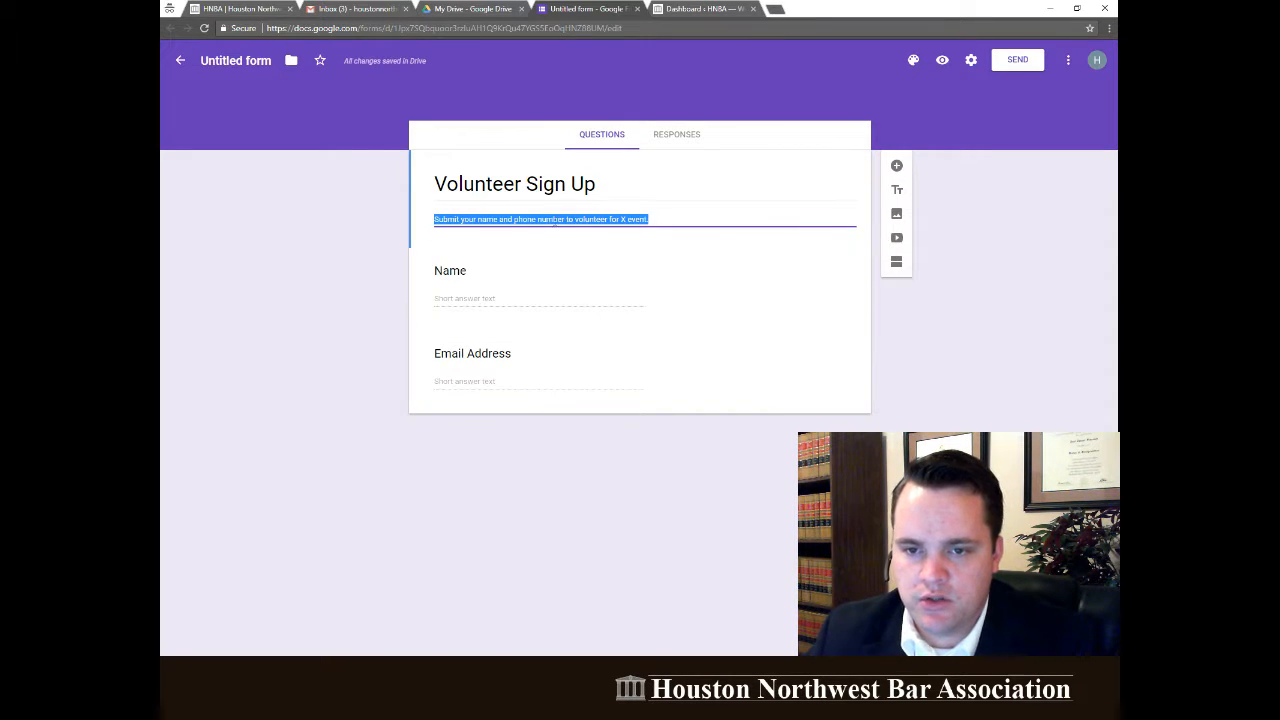
left_click(513, 222)
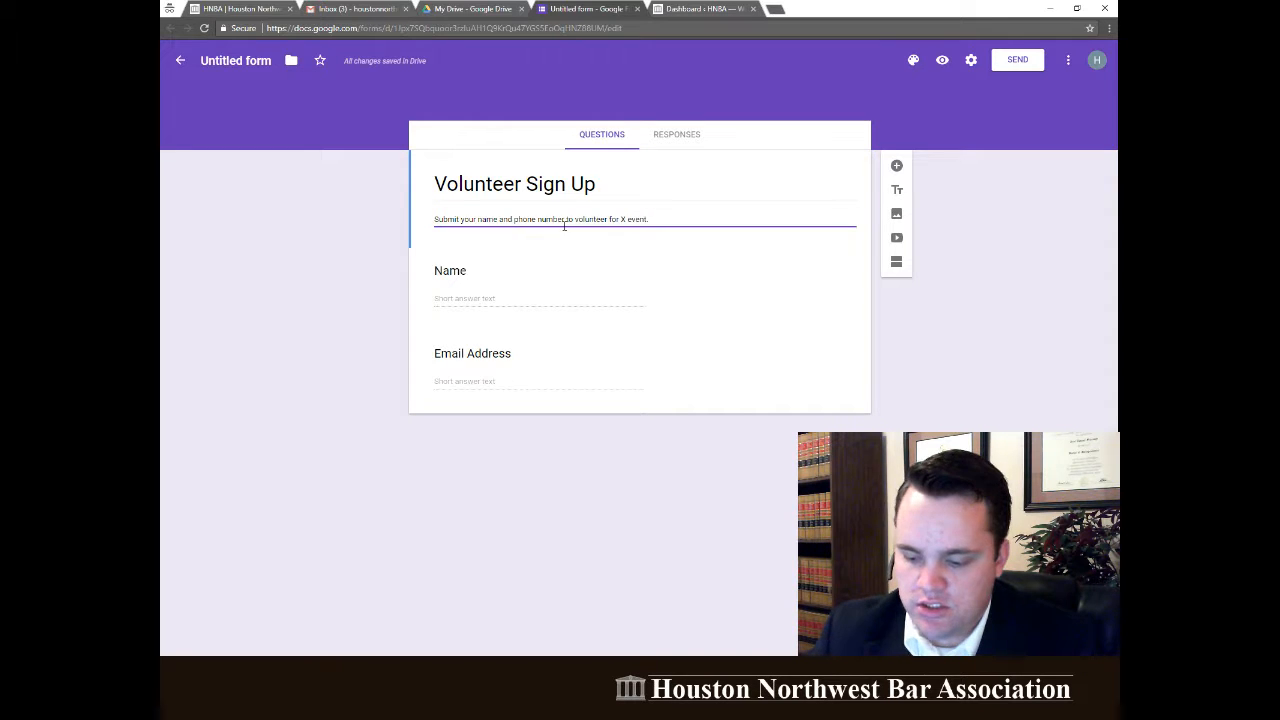
key("BackSpace")
key("BackSpace")
key("BackSpace")
key("BackSpace")
type(", ")
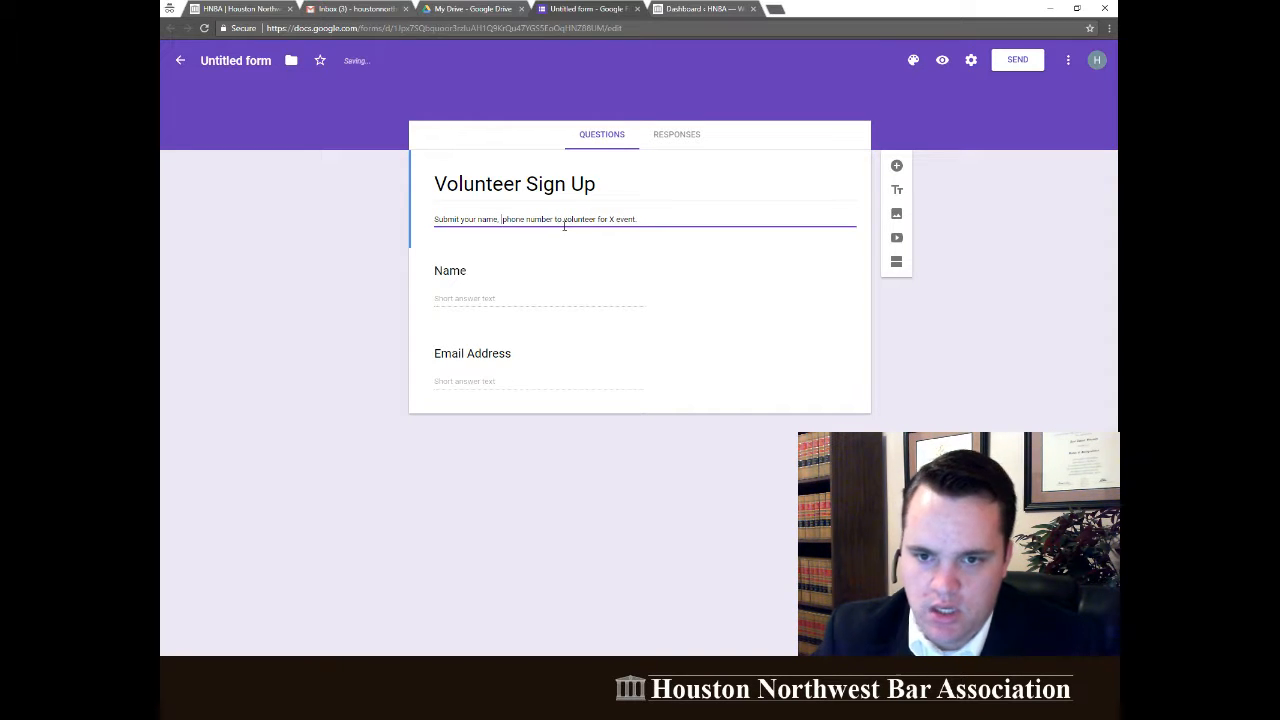
type("email addre")
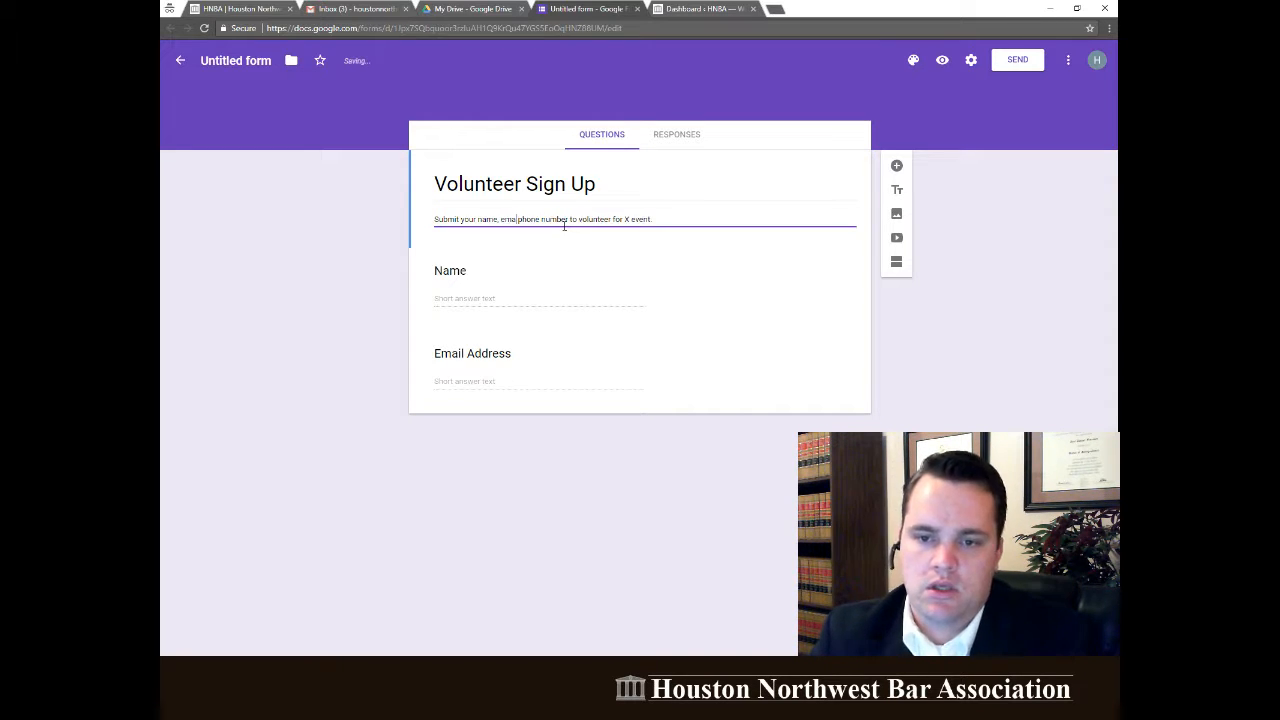
type("ss, and")
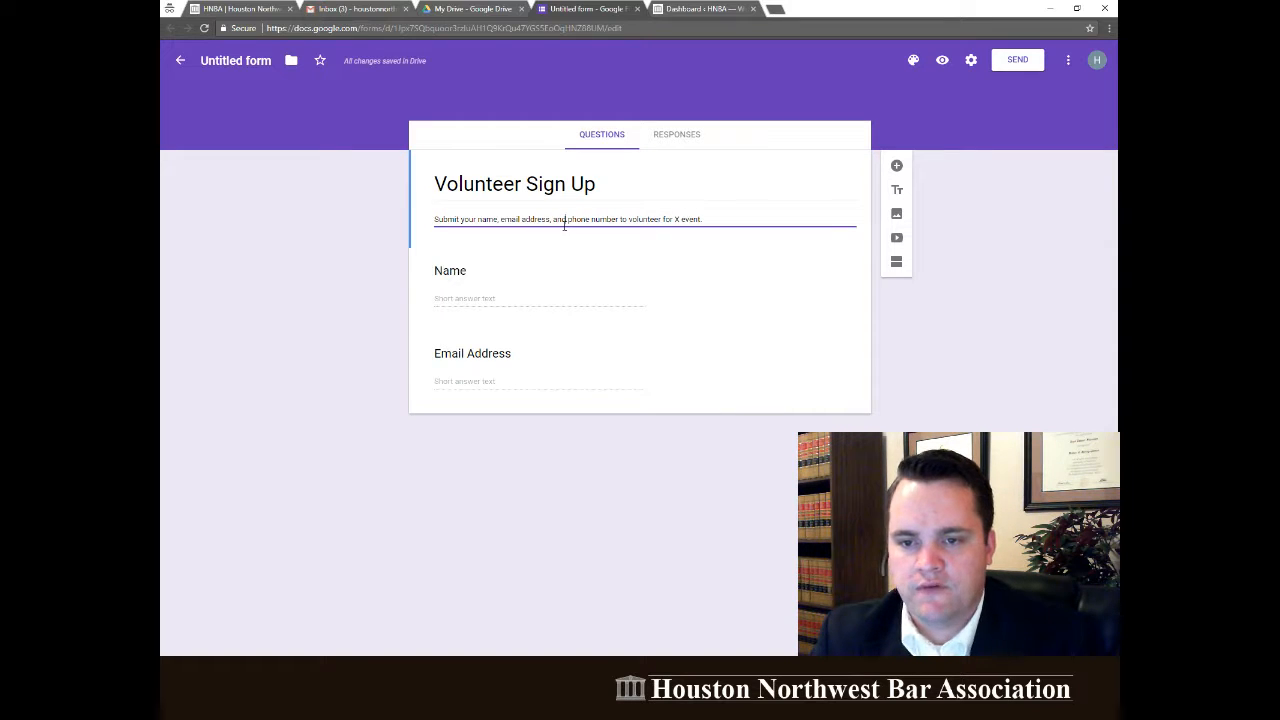
Add a third question below Email Address and label it "Phone Number".
left_click(589, 378)
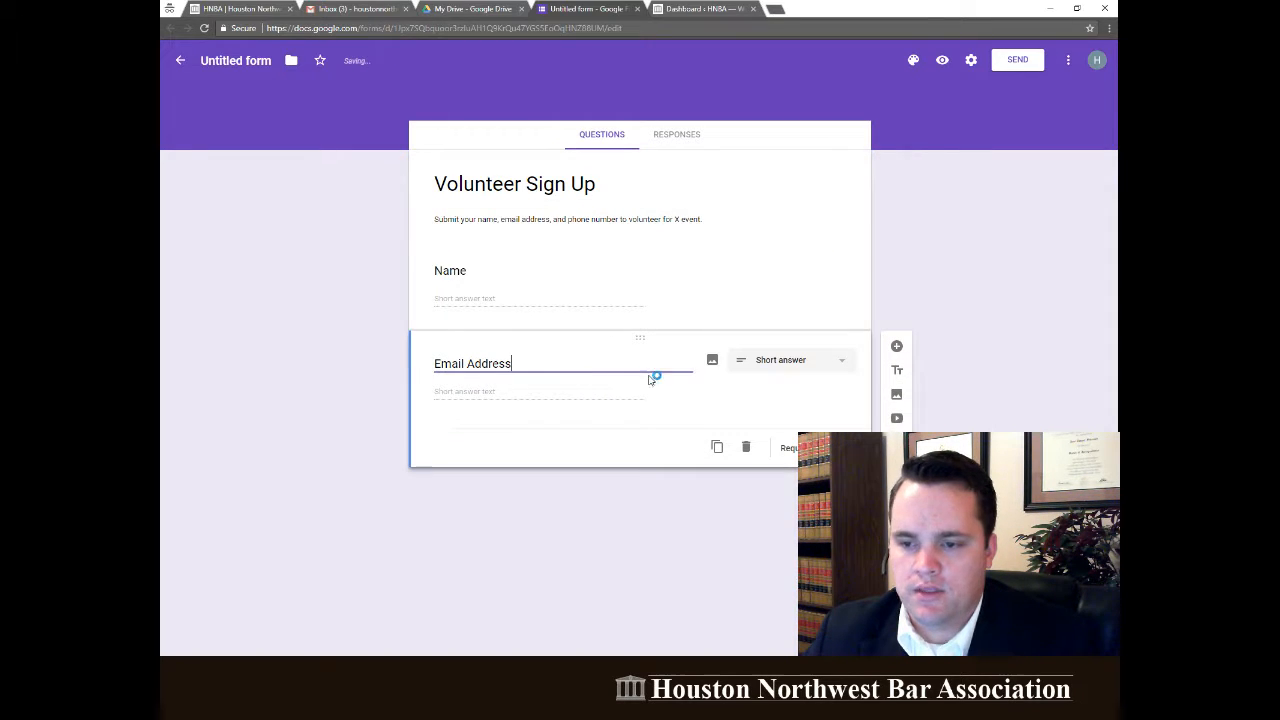
left_click(897, 347)
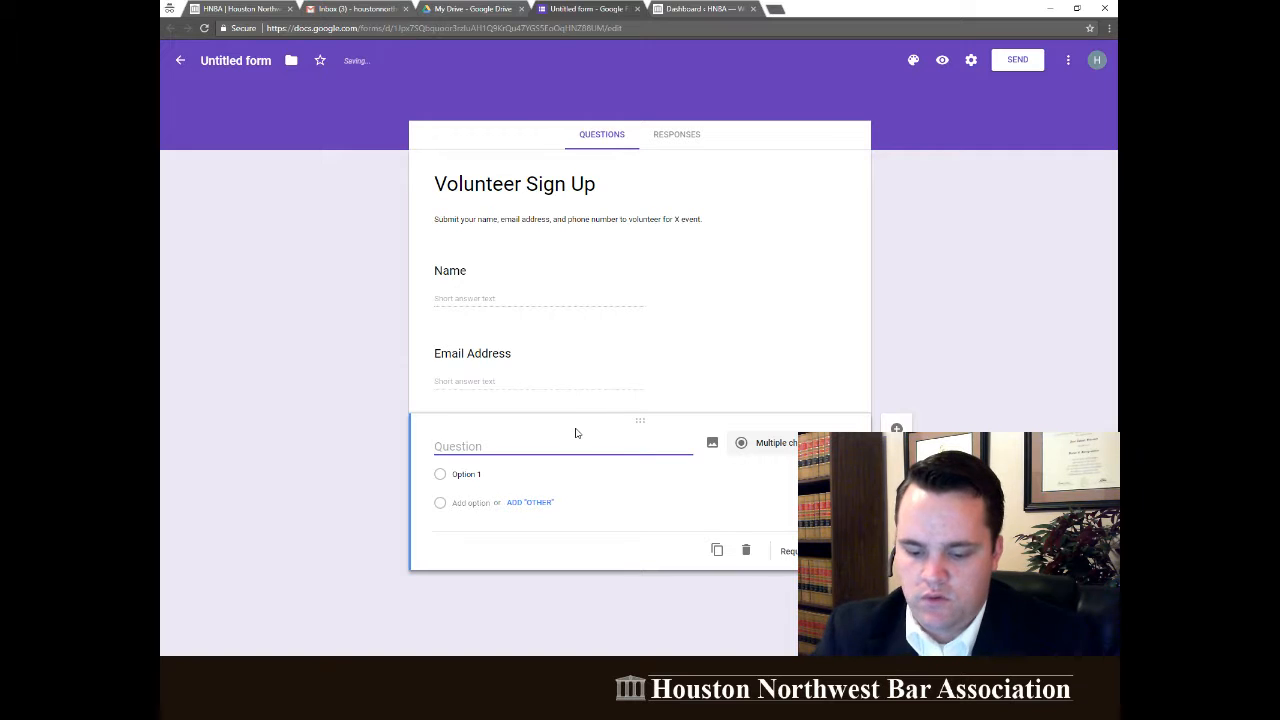
type("Phone Number")
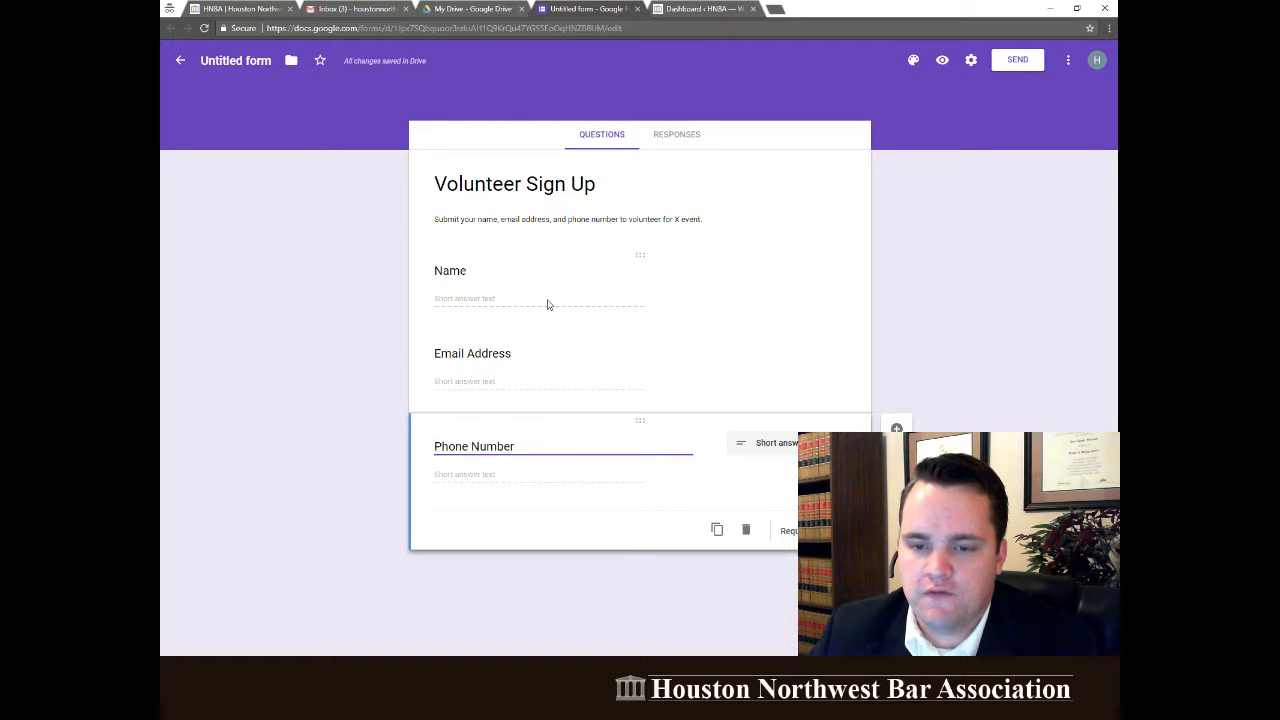
left_click(461, 302)
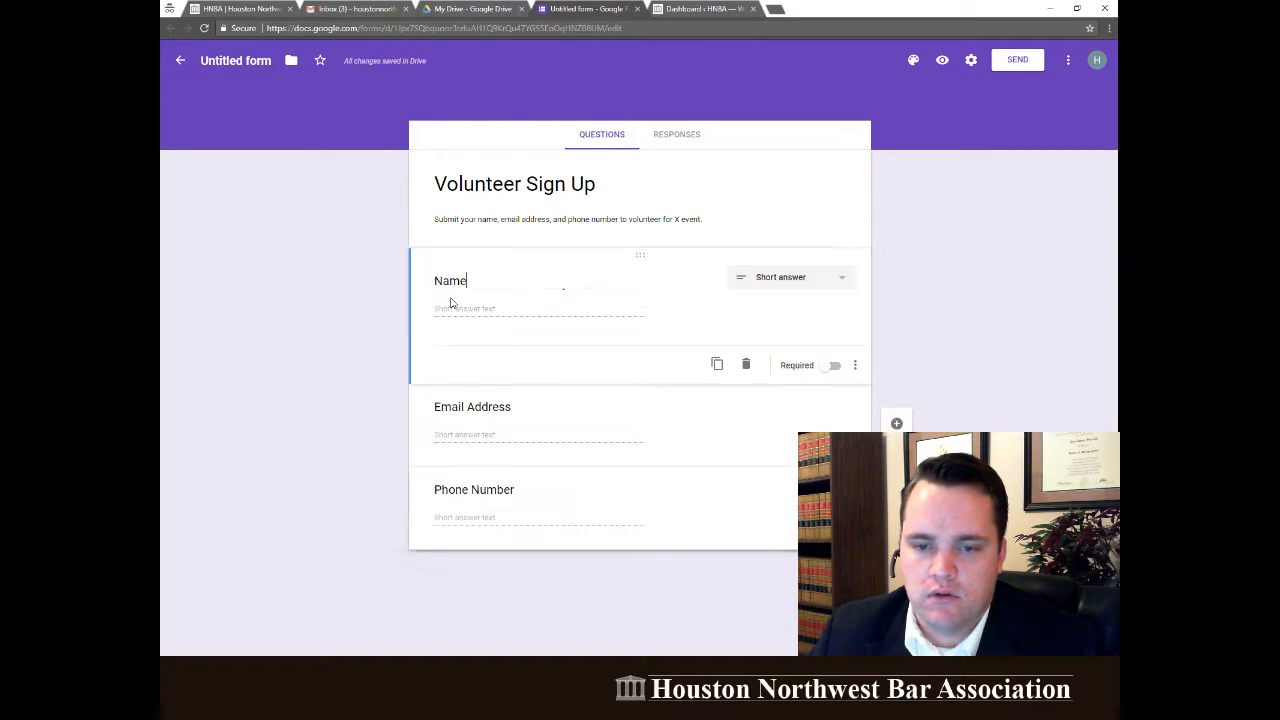
left_click(495, 440)
left_click(494, 517)
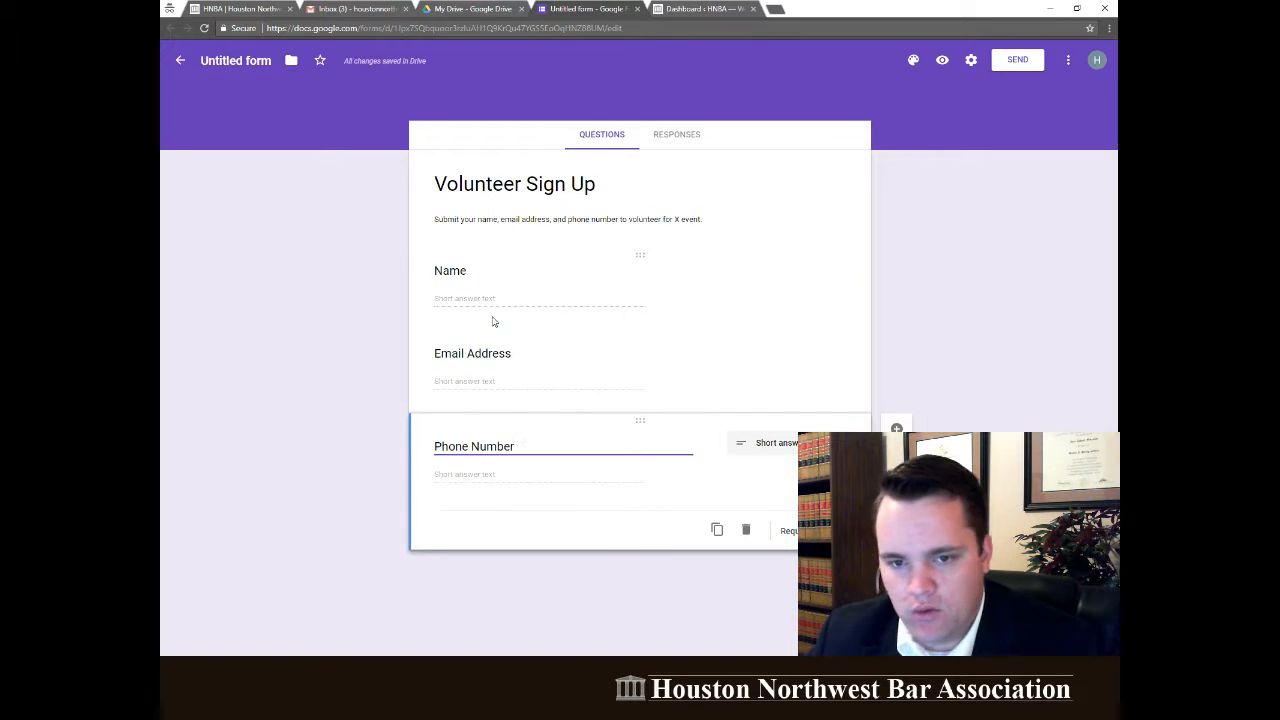
left_click(468, 273)
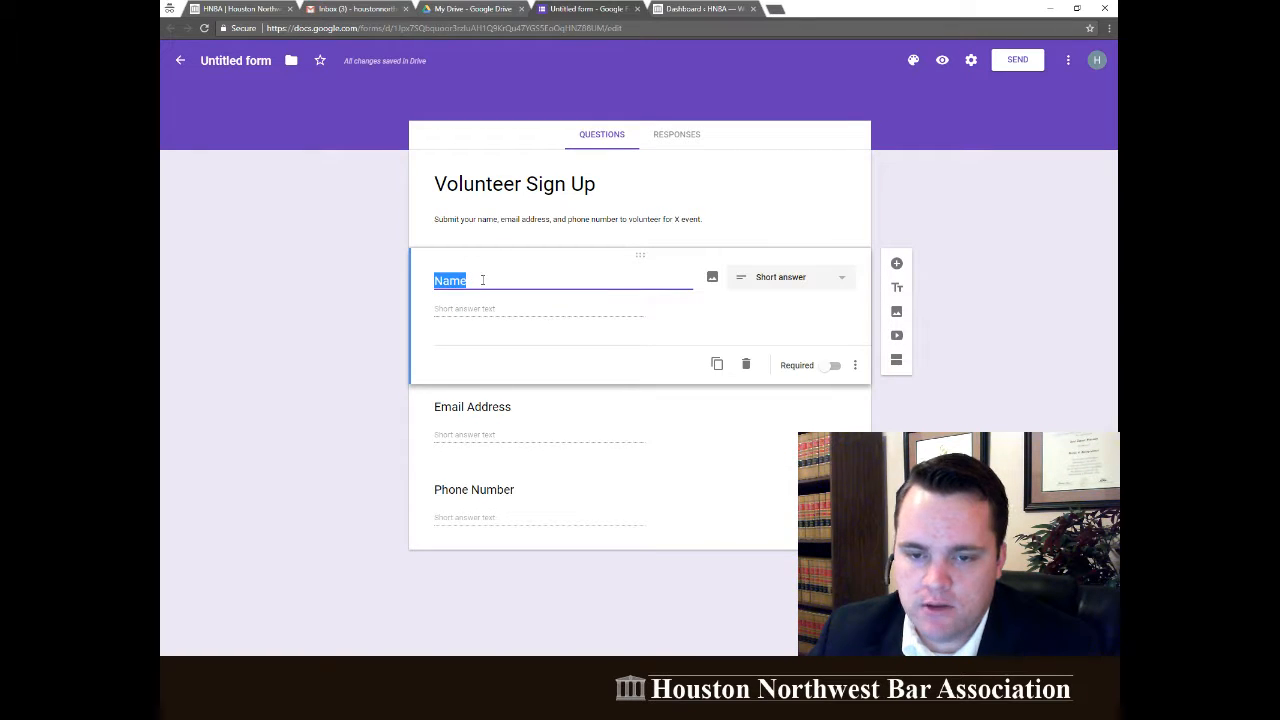
left_click(482, 280)
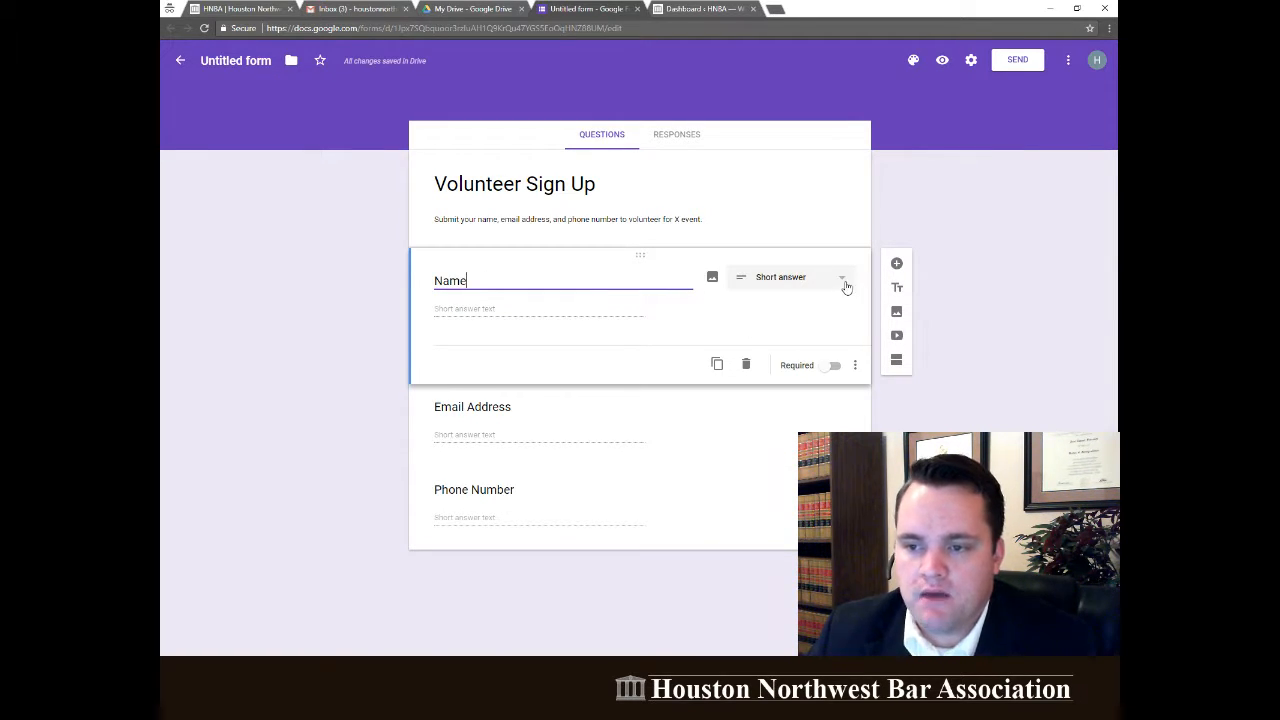
Add a fourth question below Phone Number, label it "Dates Available" and set its type to Checkboxes.
left_click(697, 506)
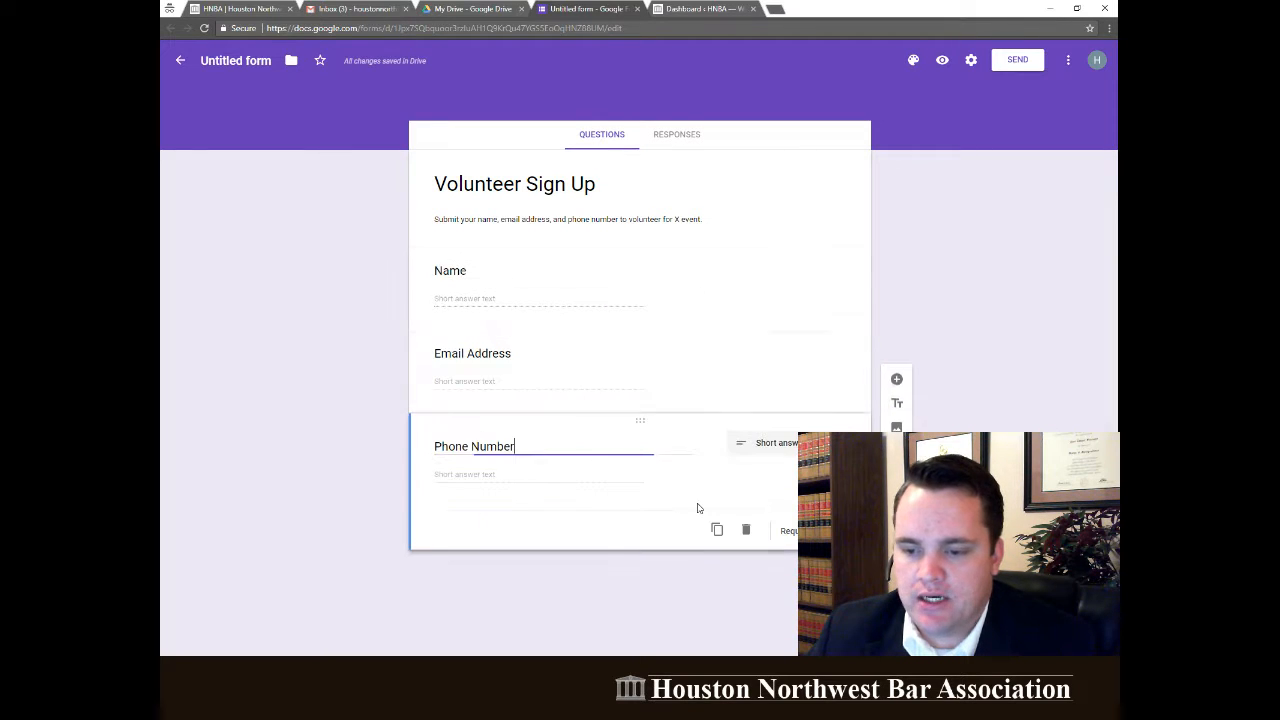
left_click(897, 428)
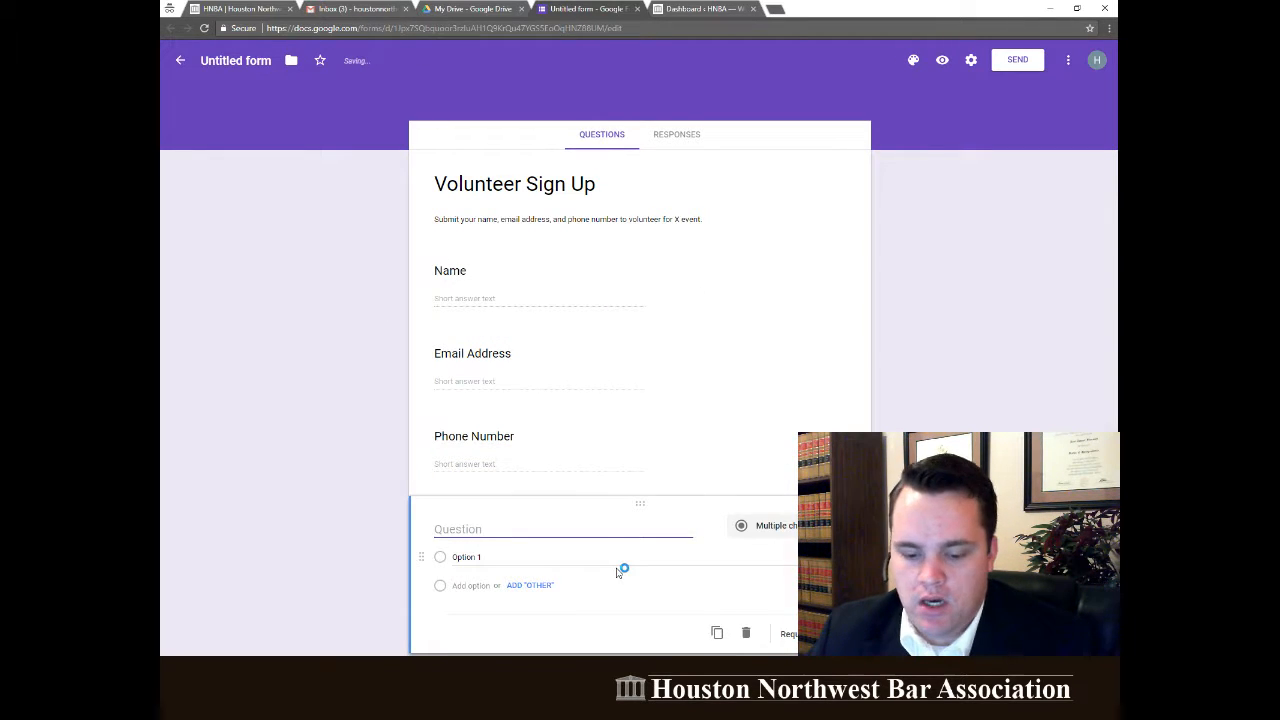
type("Dates Avba")
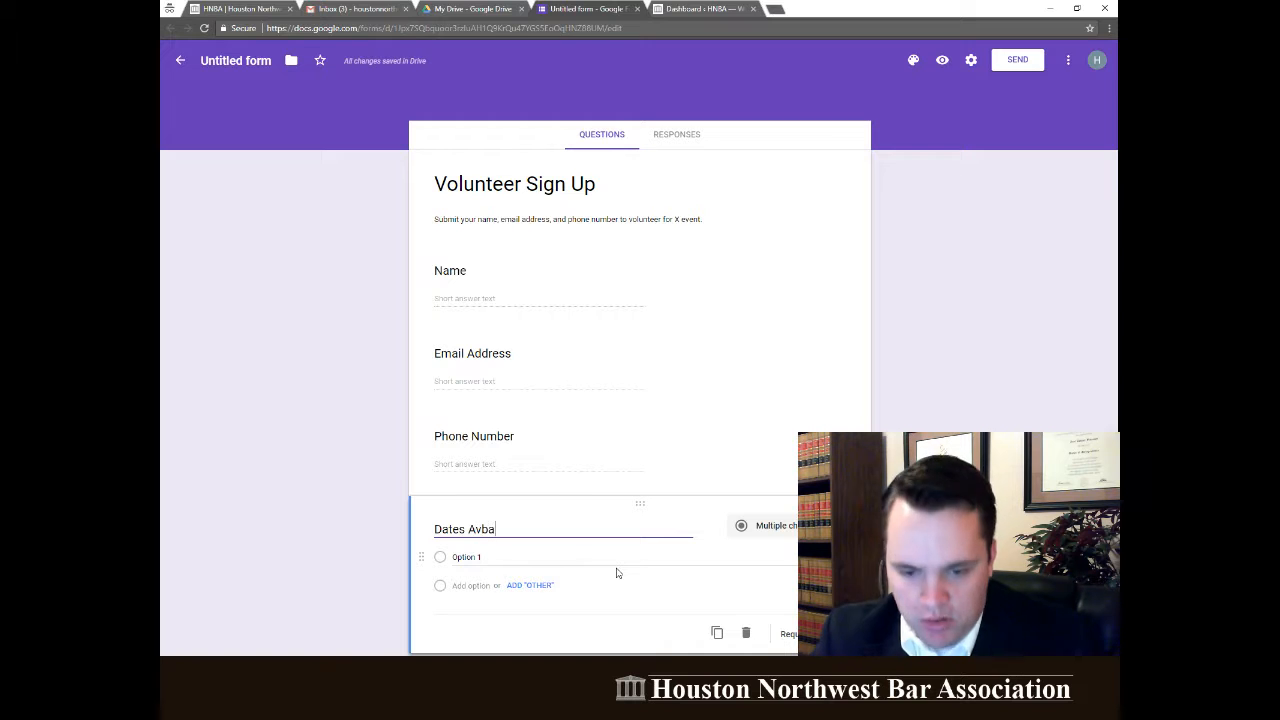
key("BackSpace")
key("BackSpace")
type("ailable")
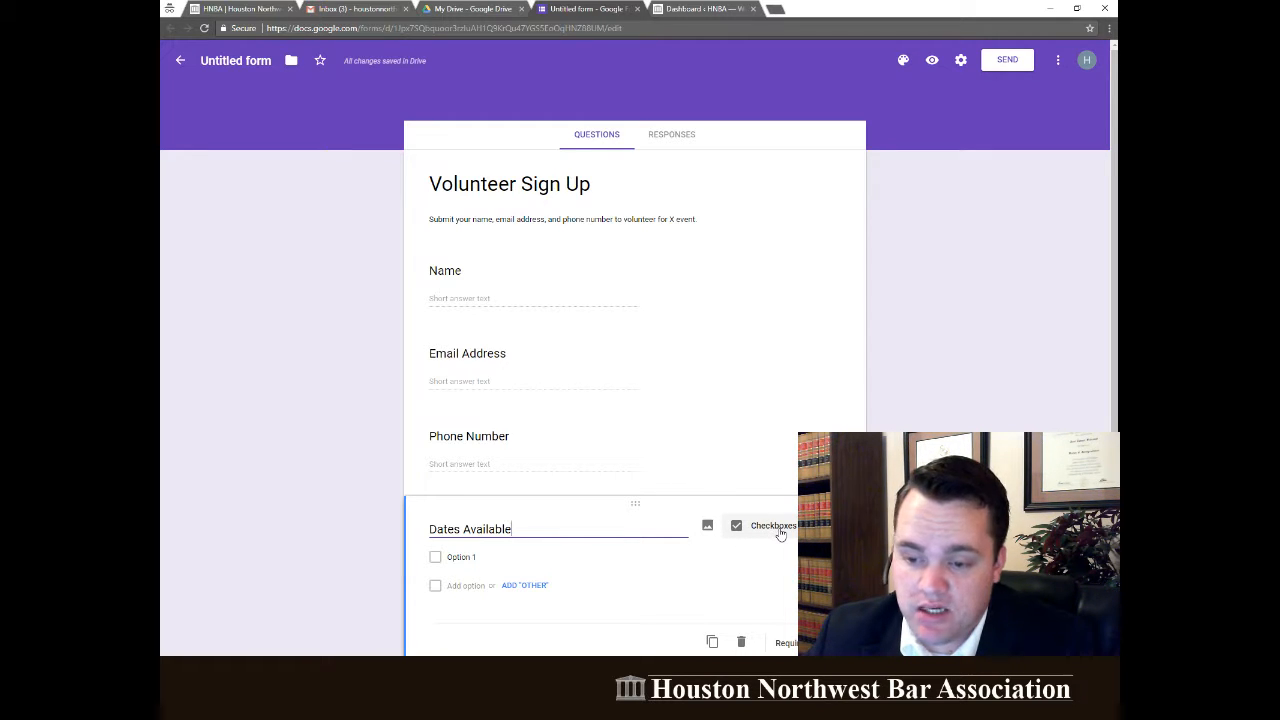
Give the Dates Available question the options "Date X", "Date Y" and "Date Z", without an "Other" option.
left_click(470, 565)
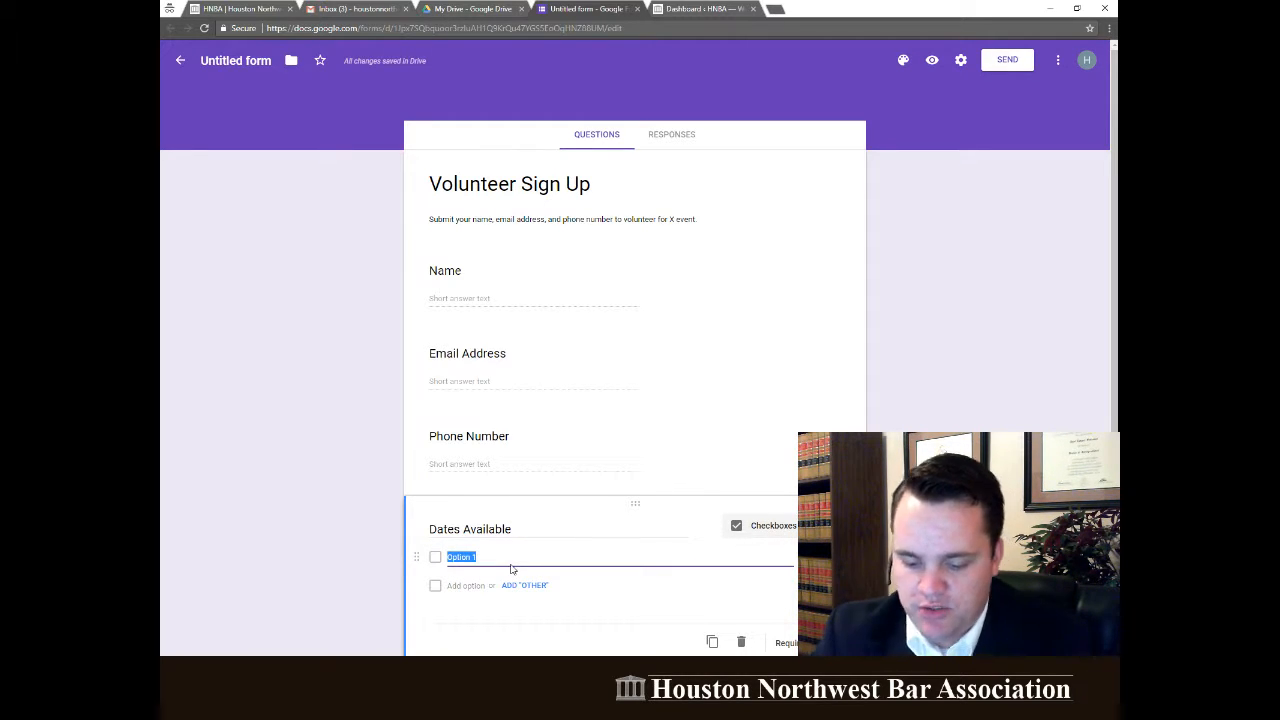
type("Date X")
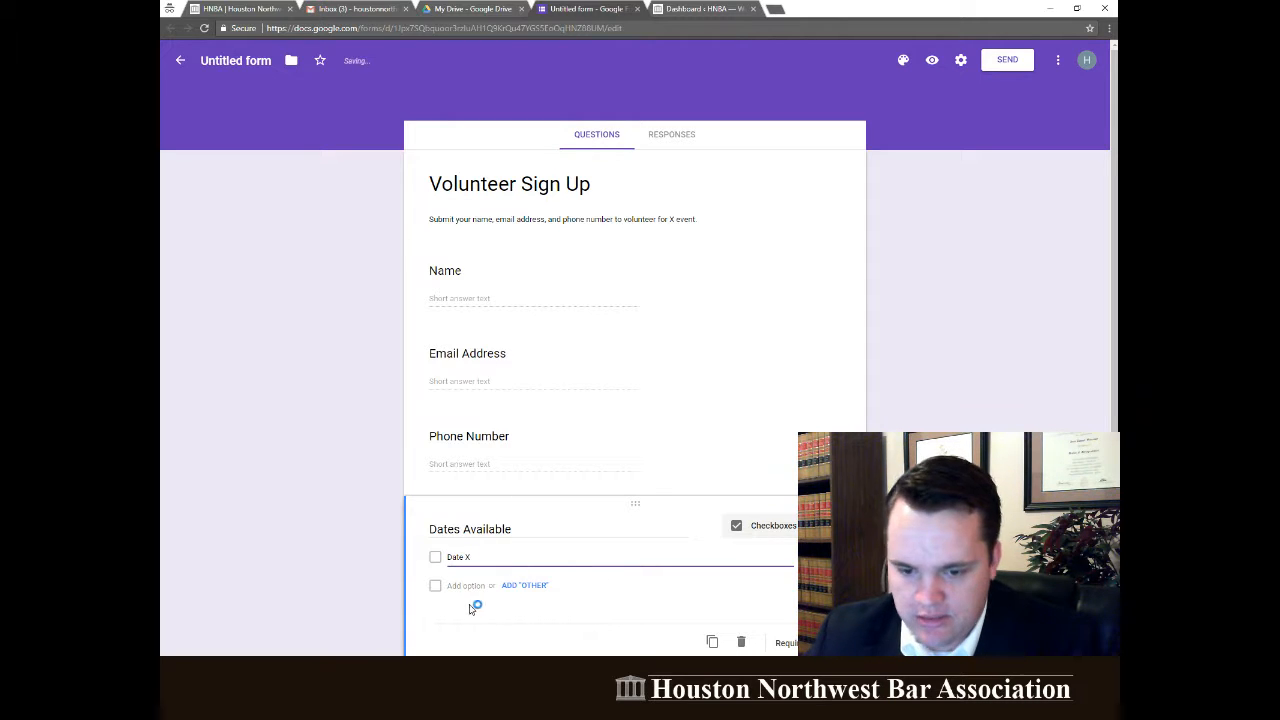
left_click(525, 586)
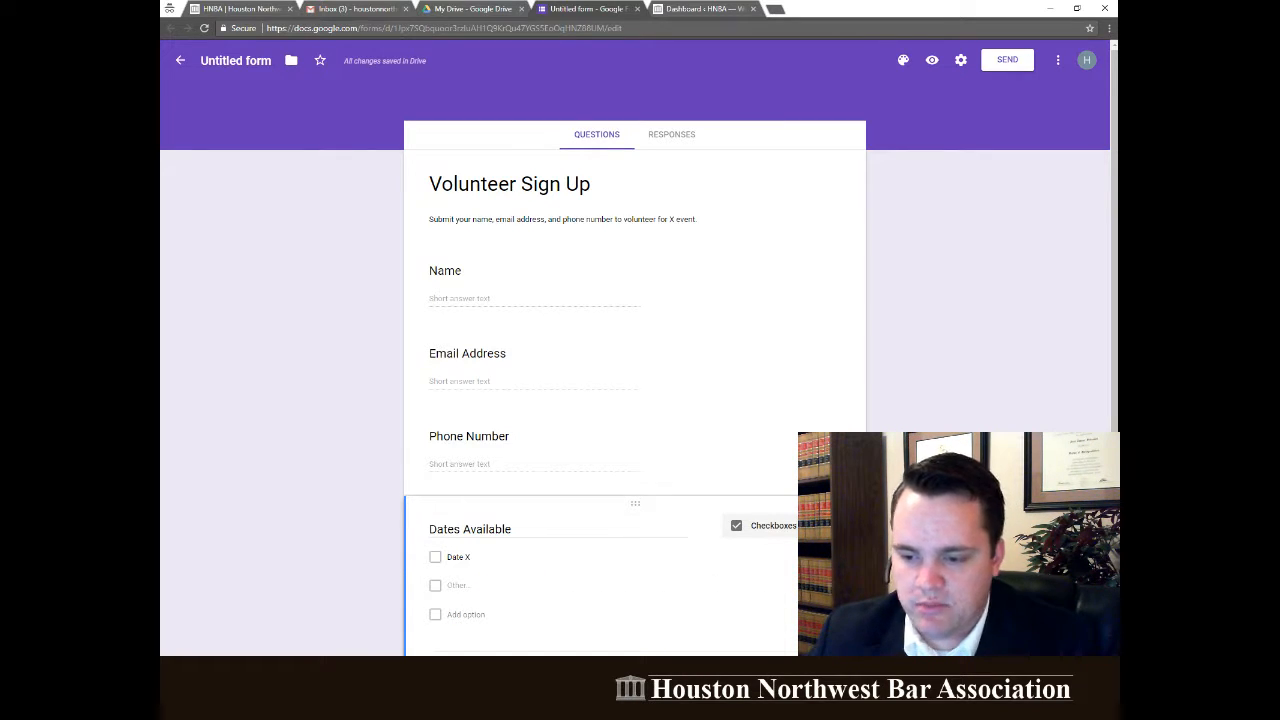
left_click(841, 586)
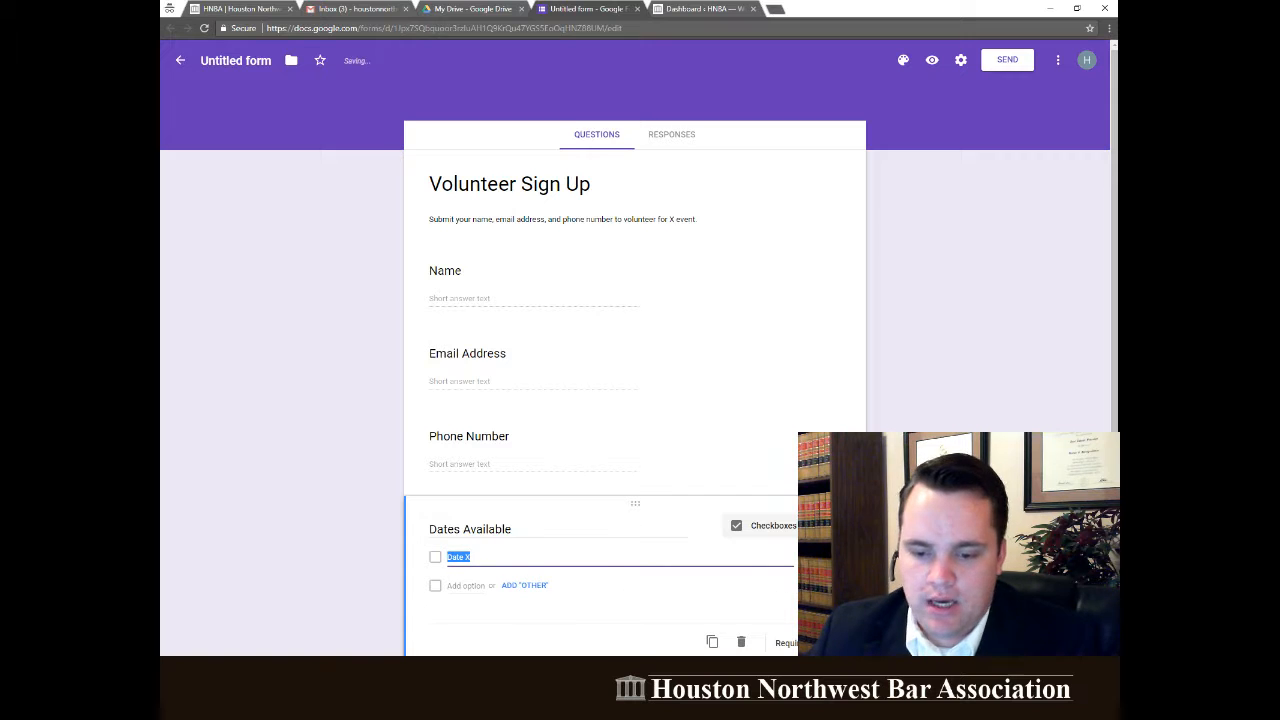
left_click(452, 587)
type("D")
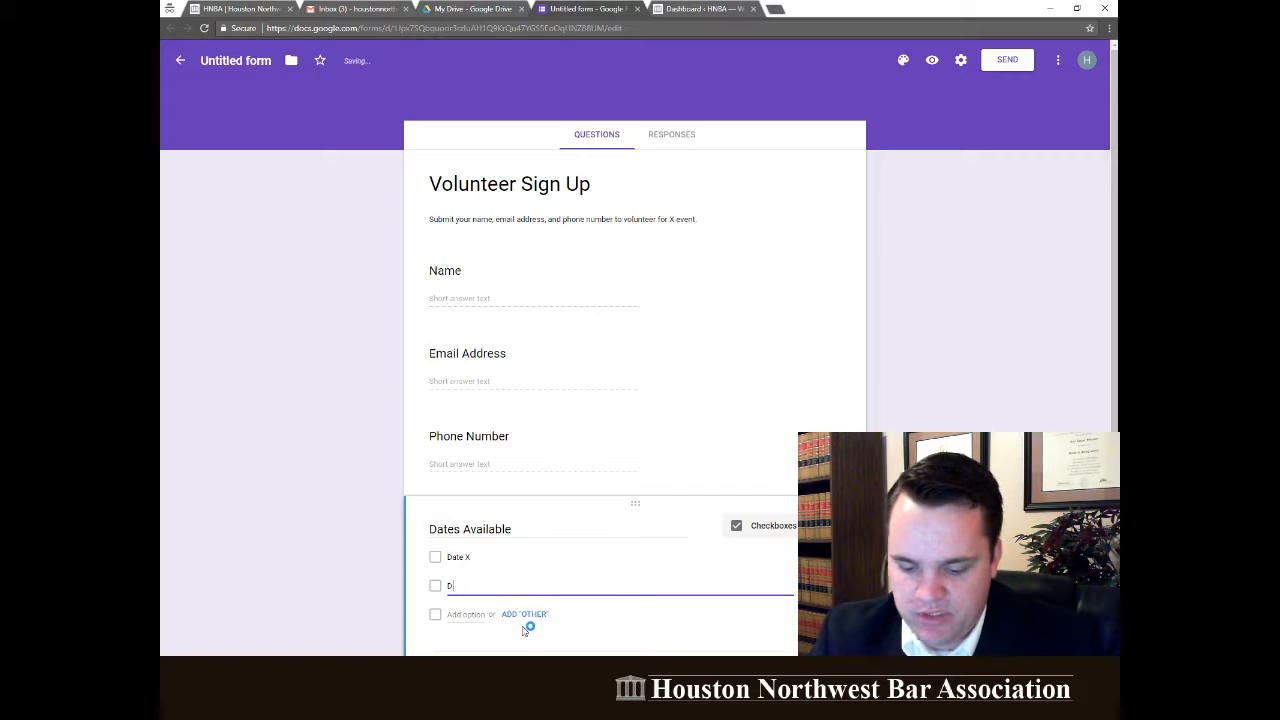
type("ate Y")
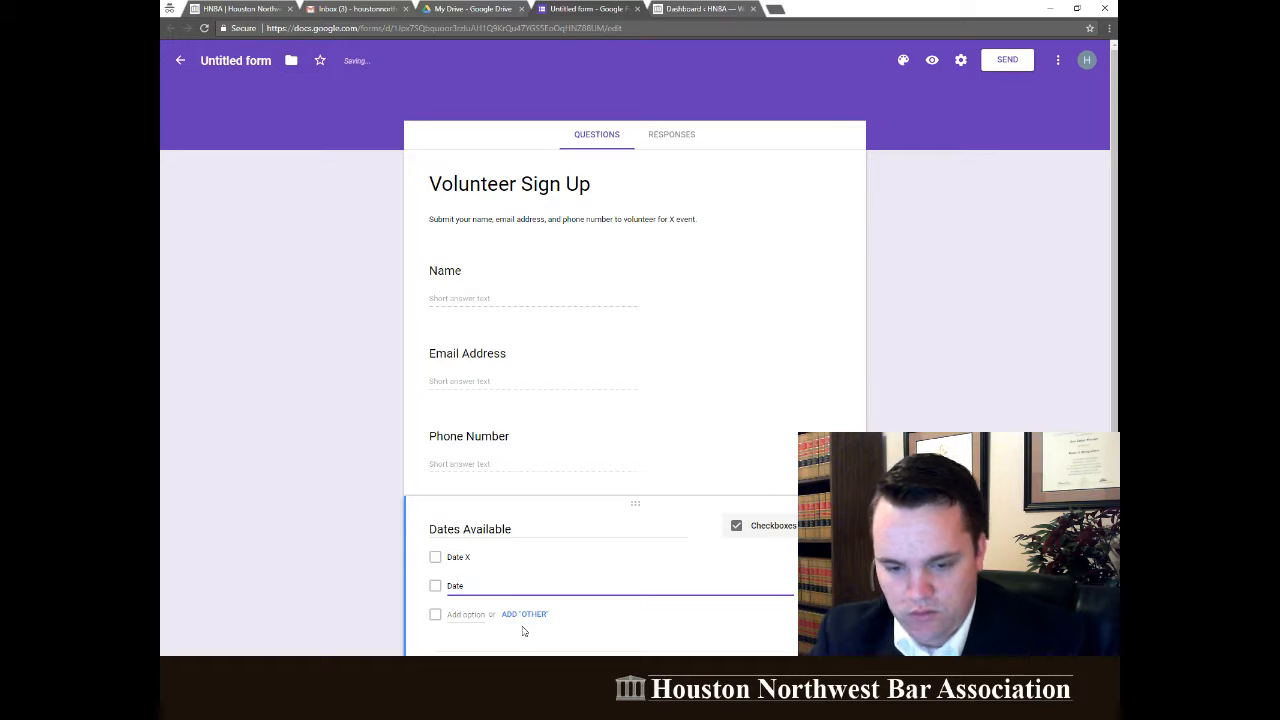
left_click(453, 614)
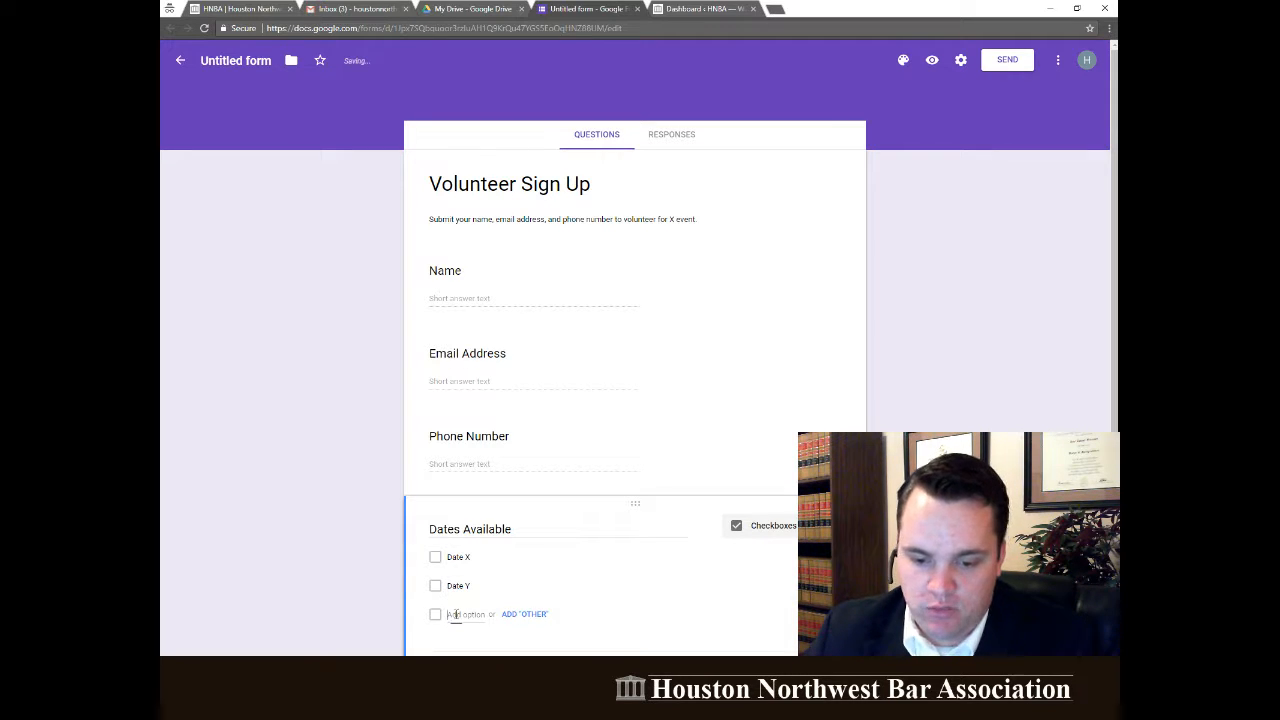
type("Date Z")
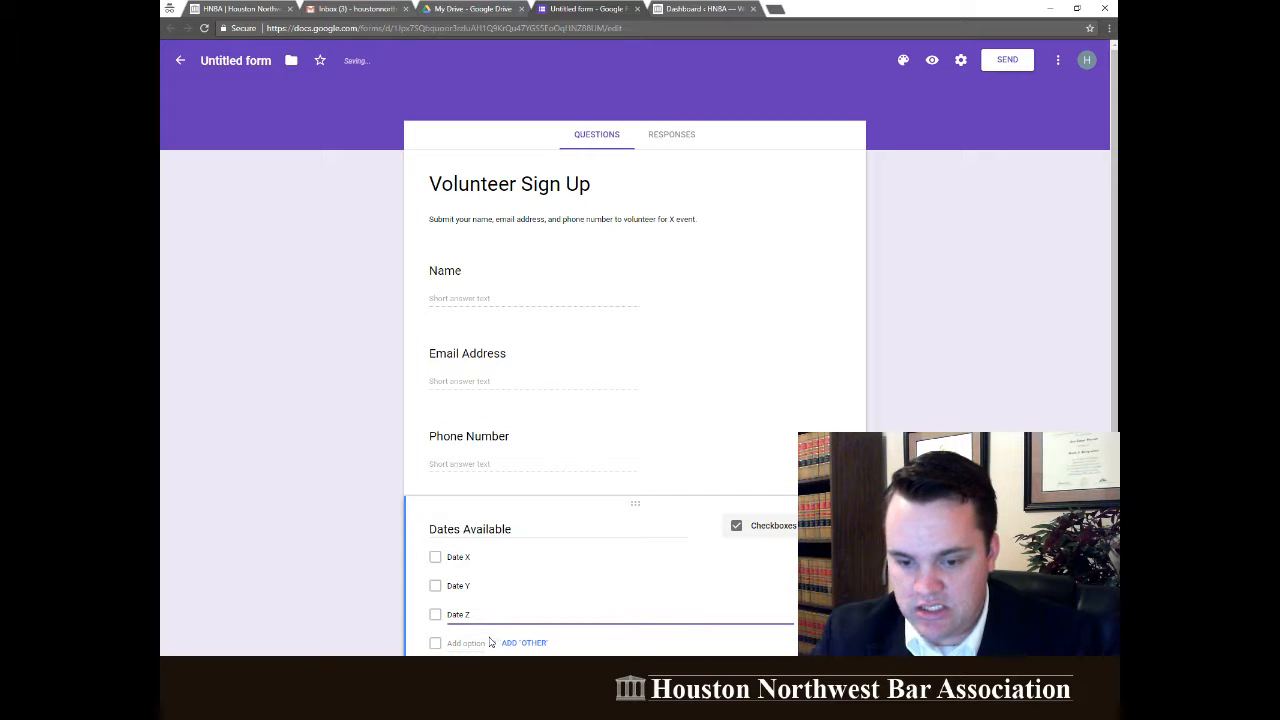
left_click(979, 383)
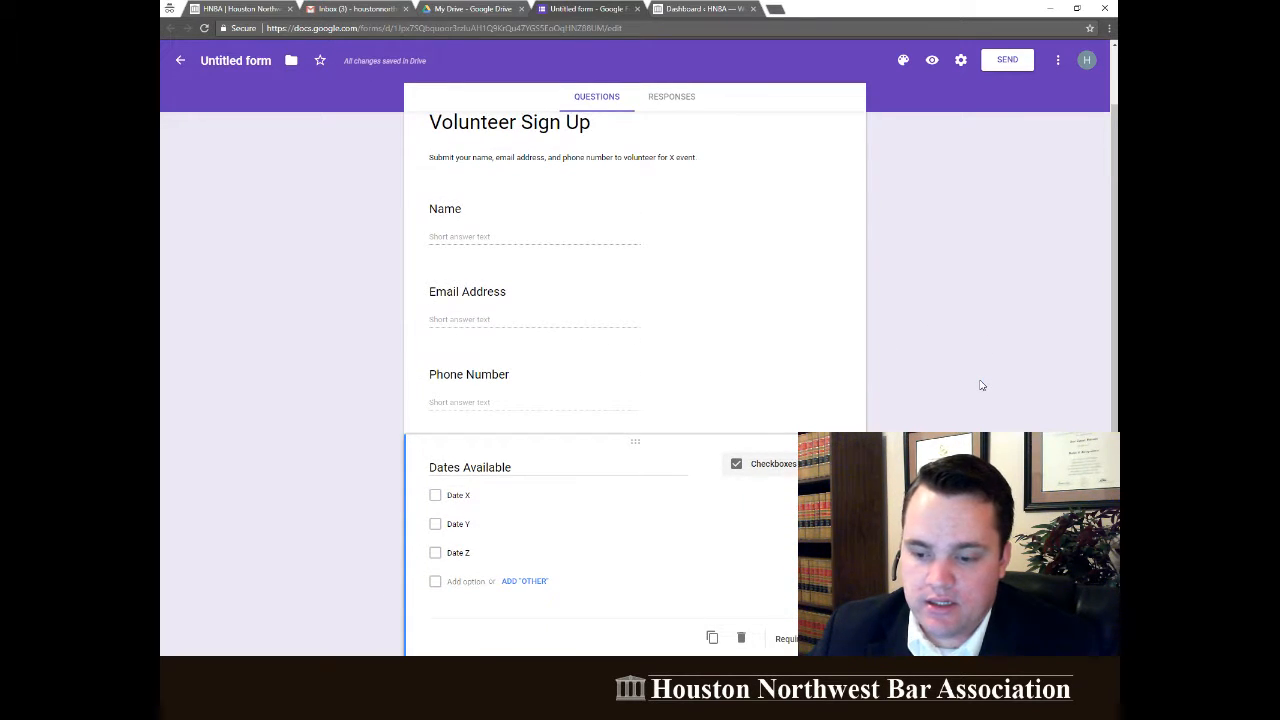
Make the Name and Email Address questions required.
scroll(737, 317, "up", 1)
left_click(737, 317)
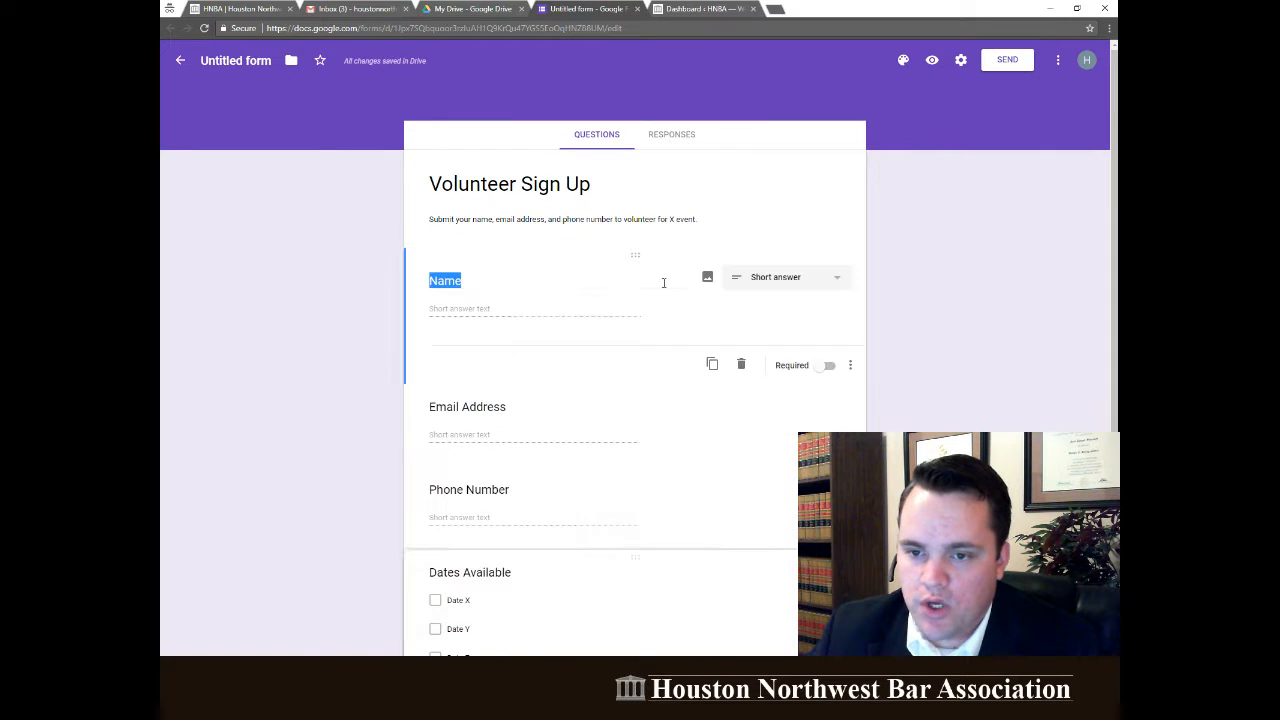
left_click(825, 369)
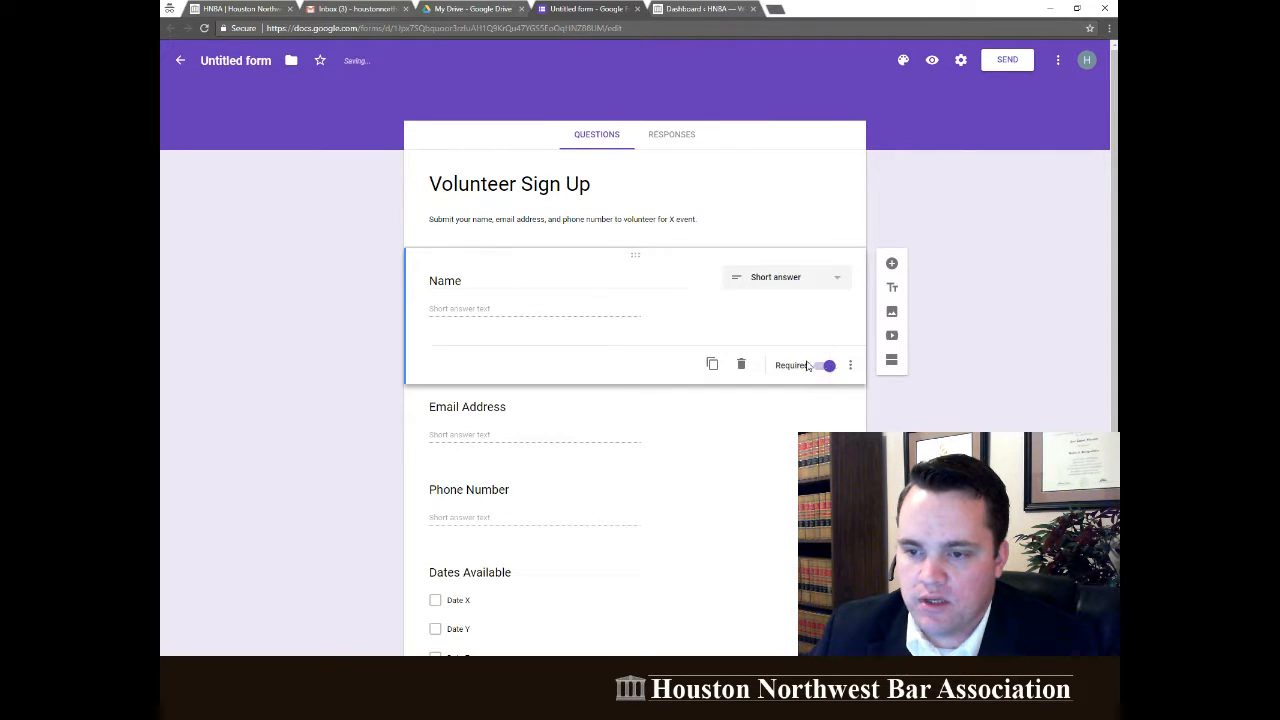
left_click(753, 430)
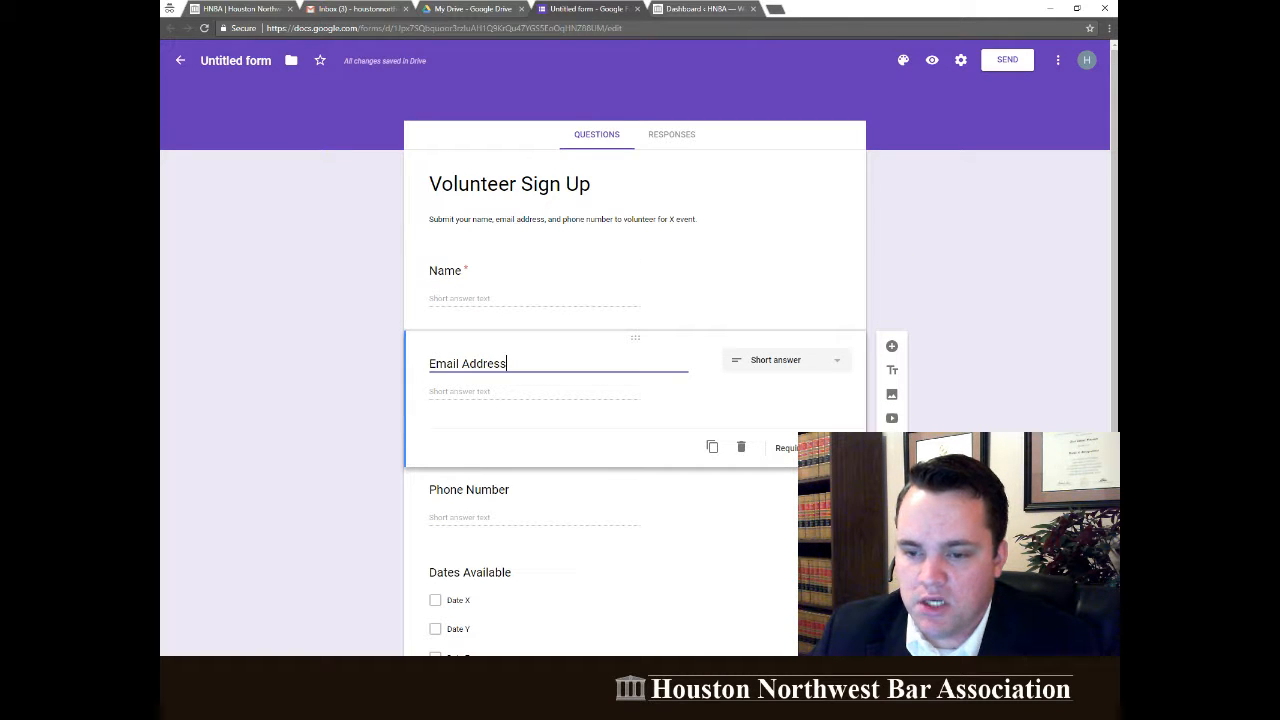
left_click(675, 284)
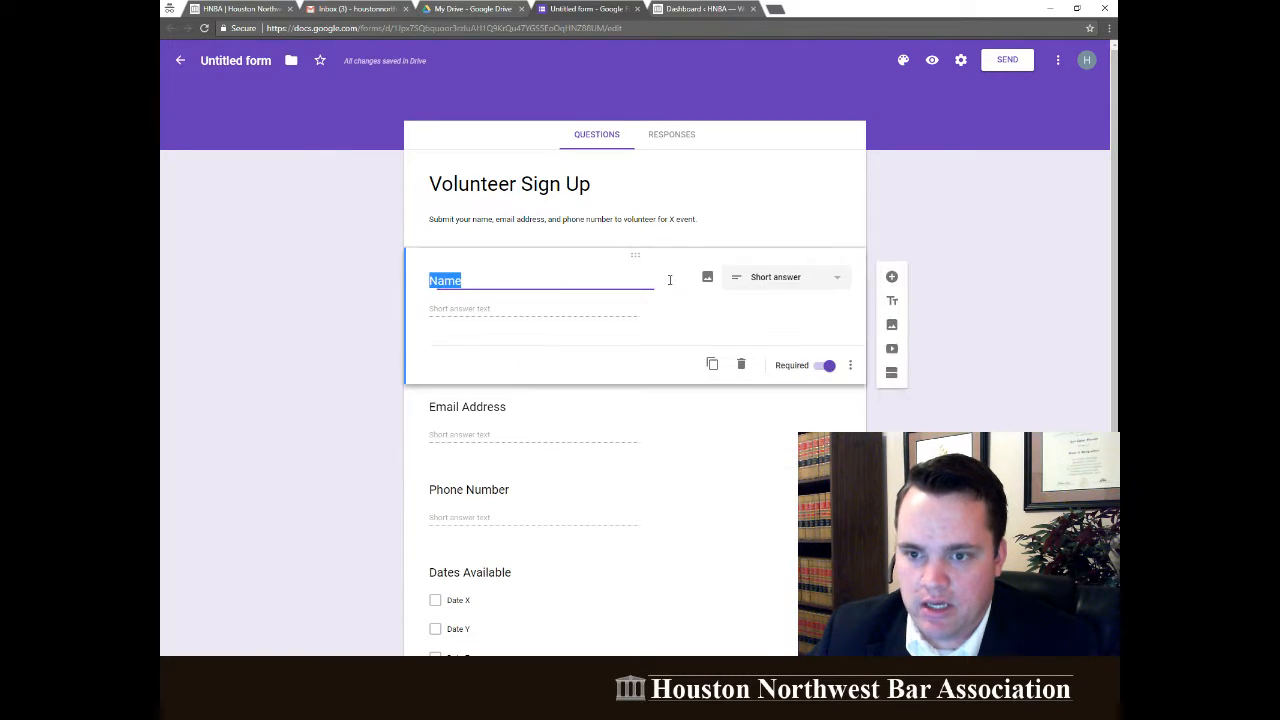
left_click(781, 415)
left_click(823, 447)
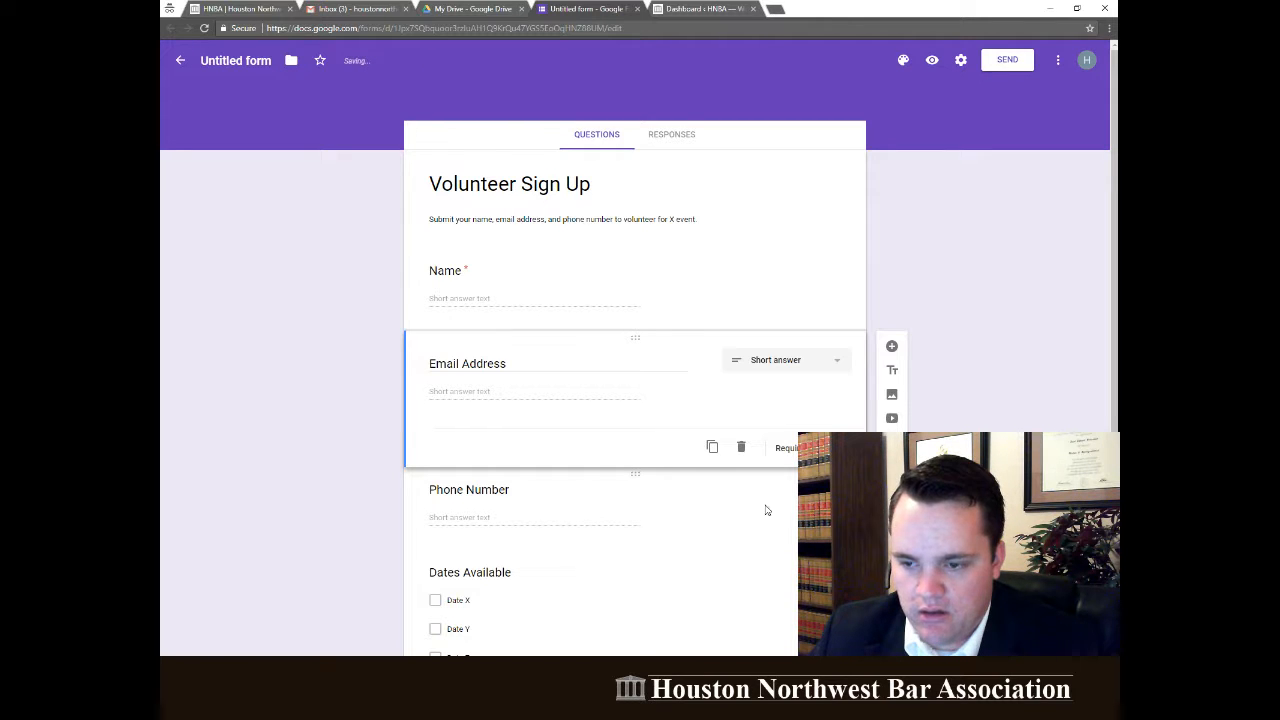
Make the Phone Number and Dates Available questions required.
left_click(715, 500)
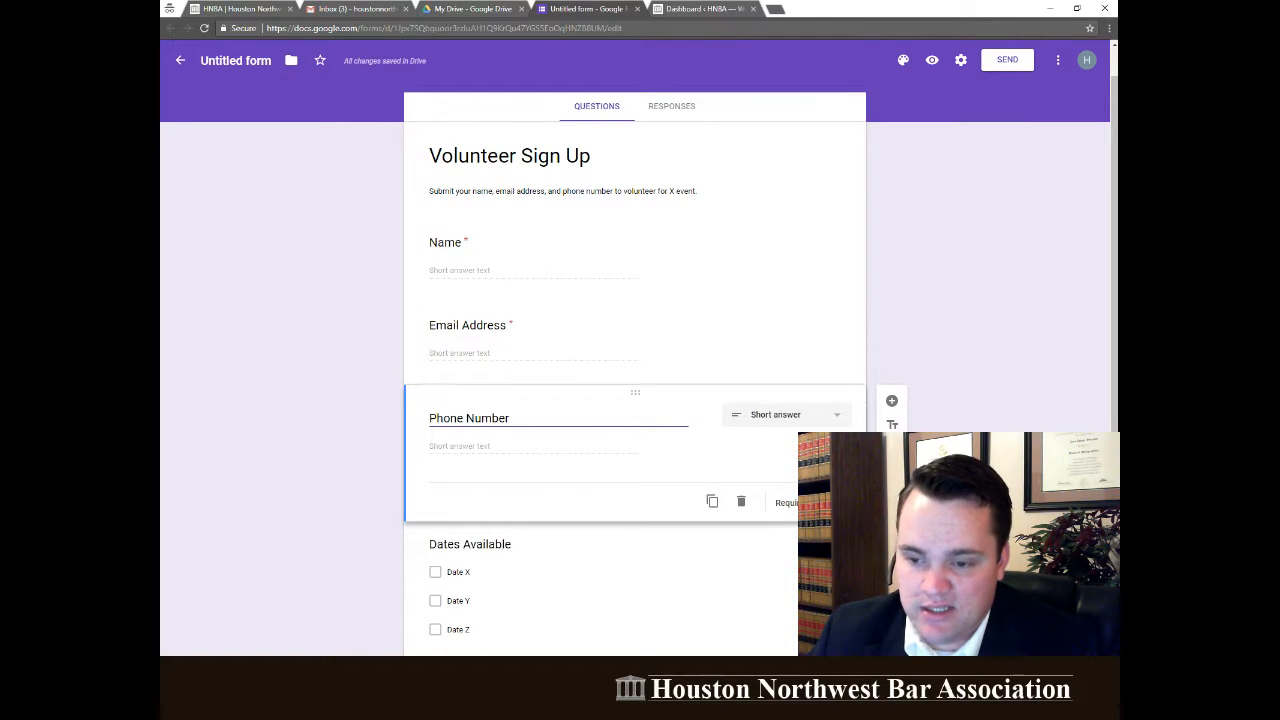
left_click(823, 503)
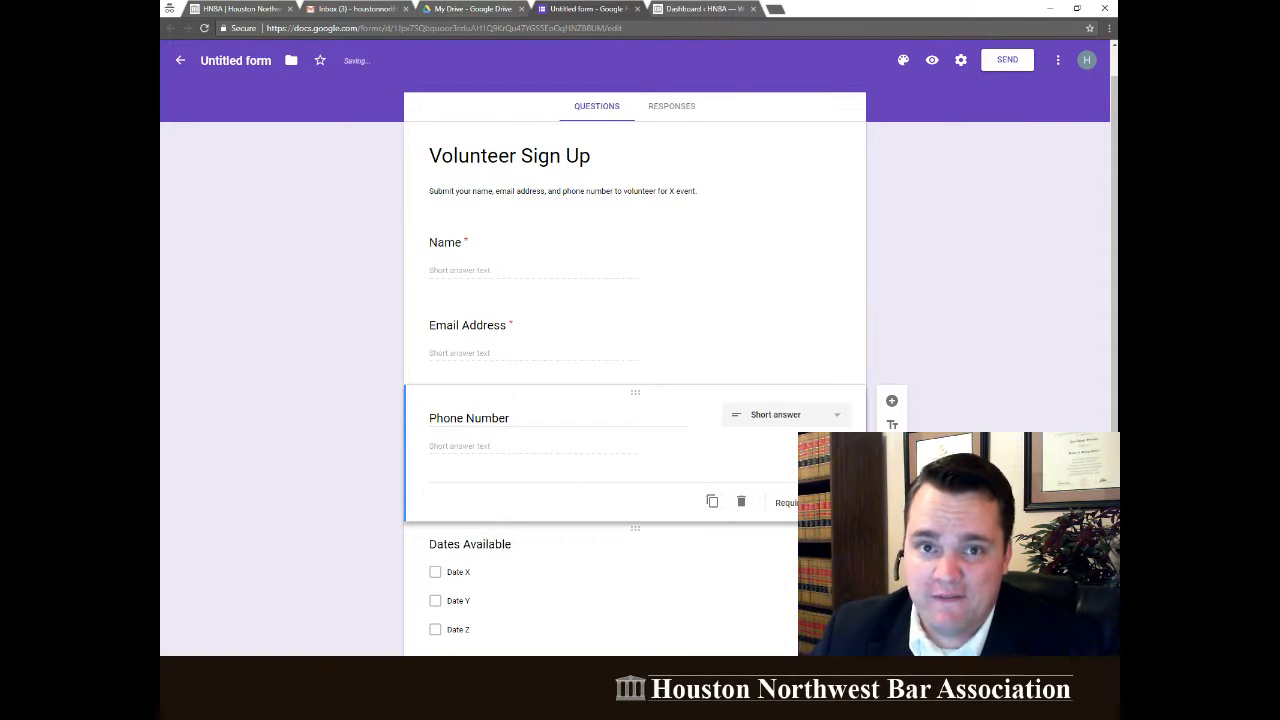
left_click(637, 572)
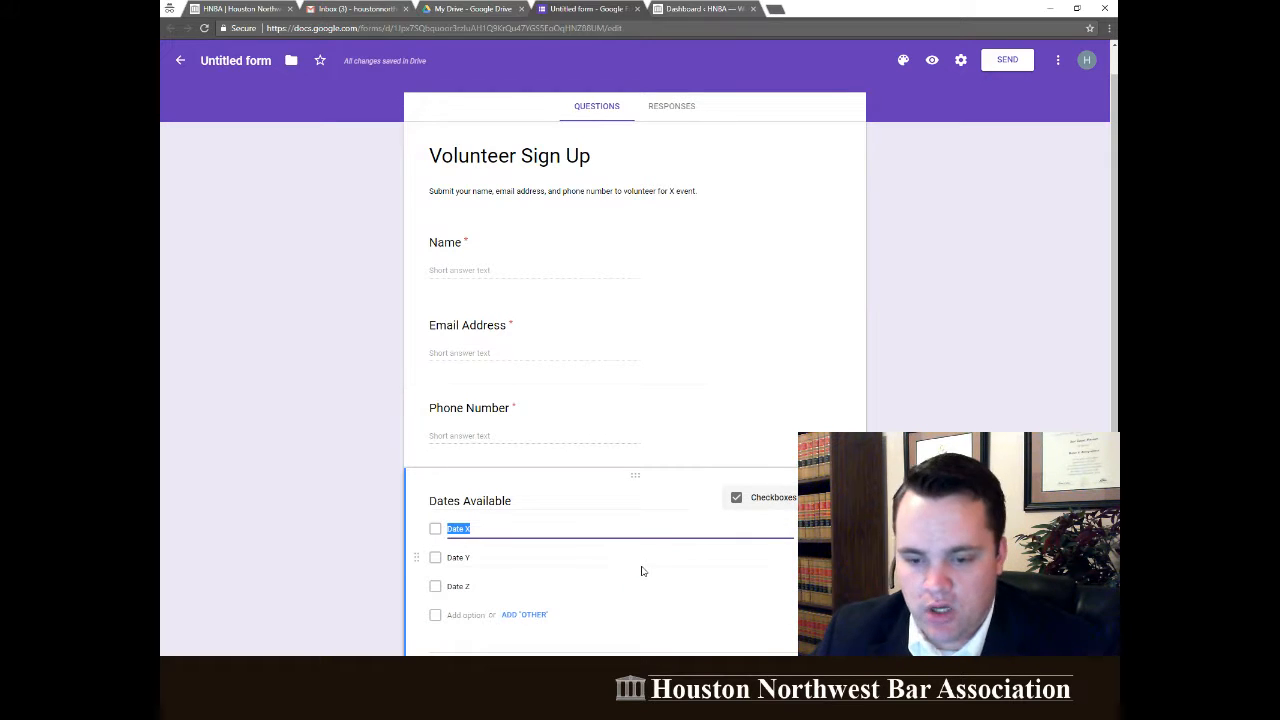
left_click(823, 639)
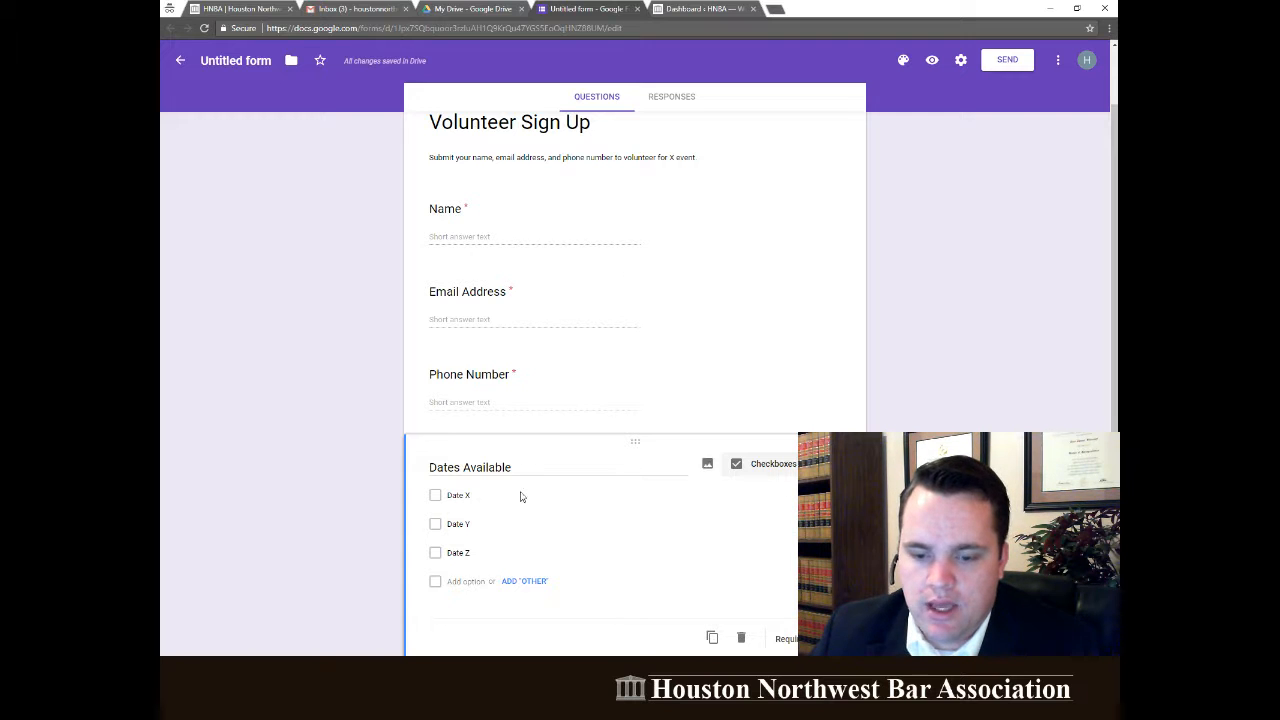
scroll(597, 526, "up", 1)
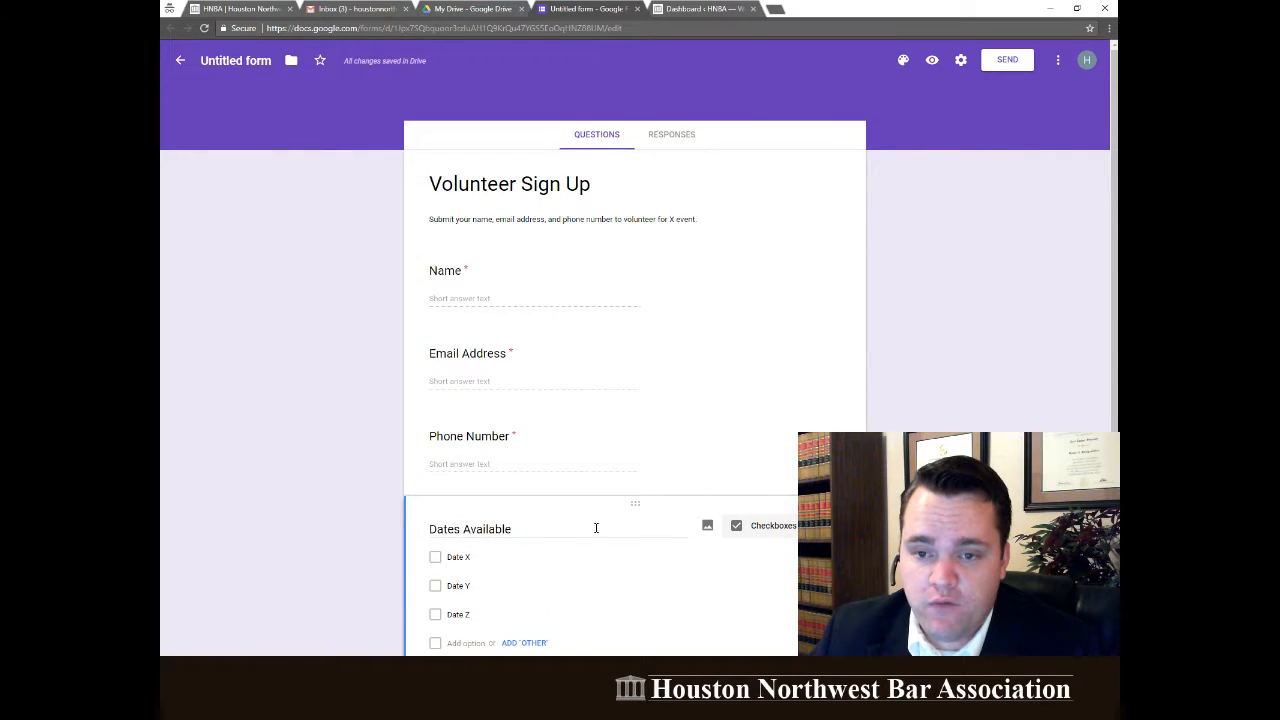
scroll(596, 528, "down", 1)
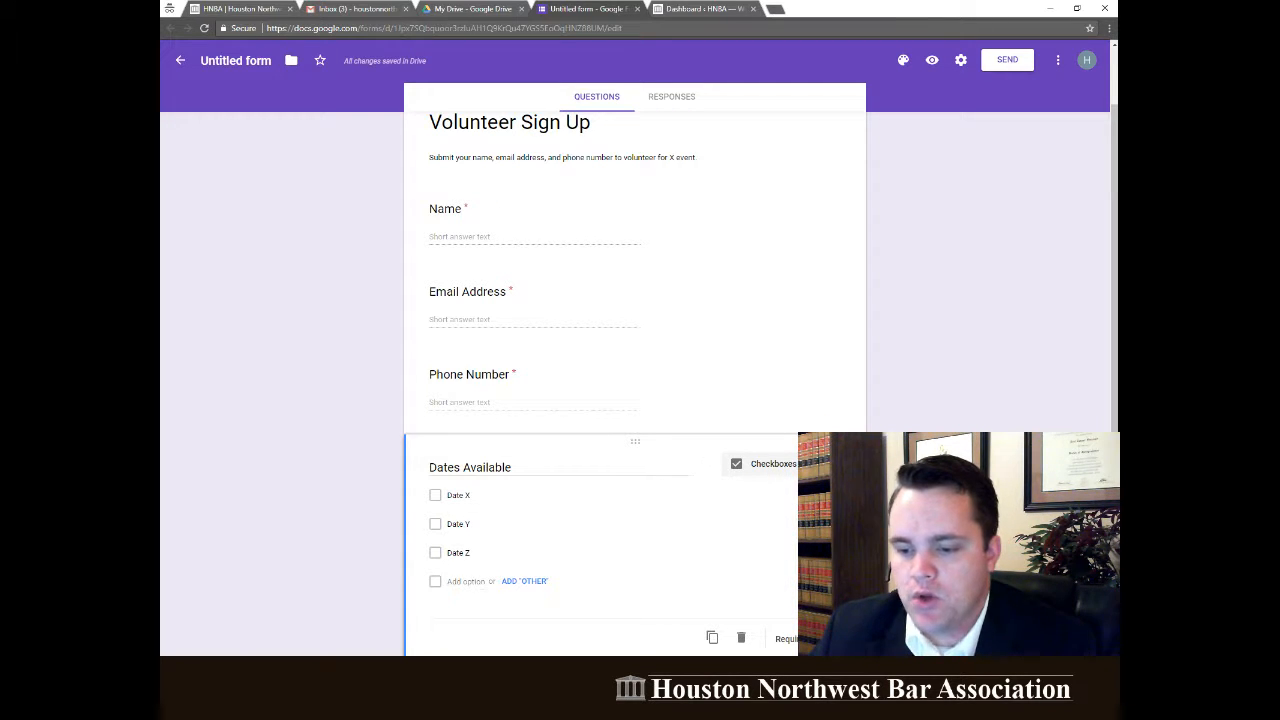
scroll(634, 370, "up", 2)
scroll(634, 370, "down", 2)
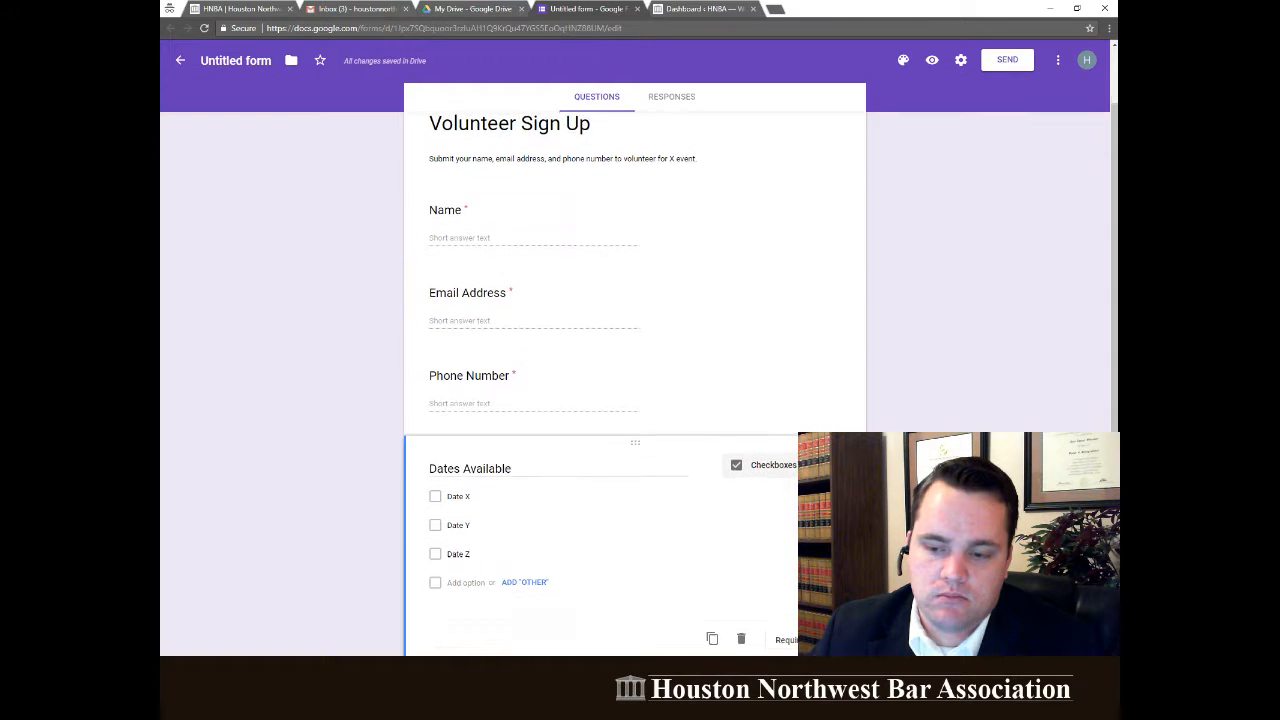
scroll(571, 294, "up", 2)
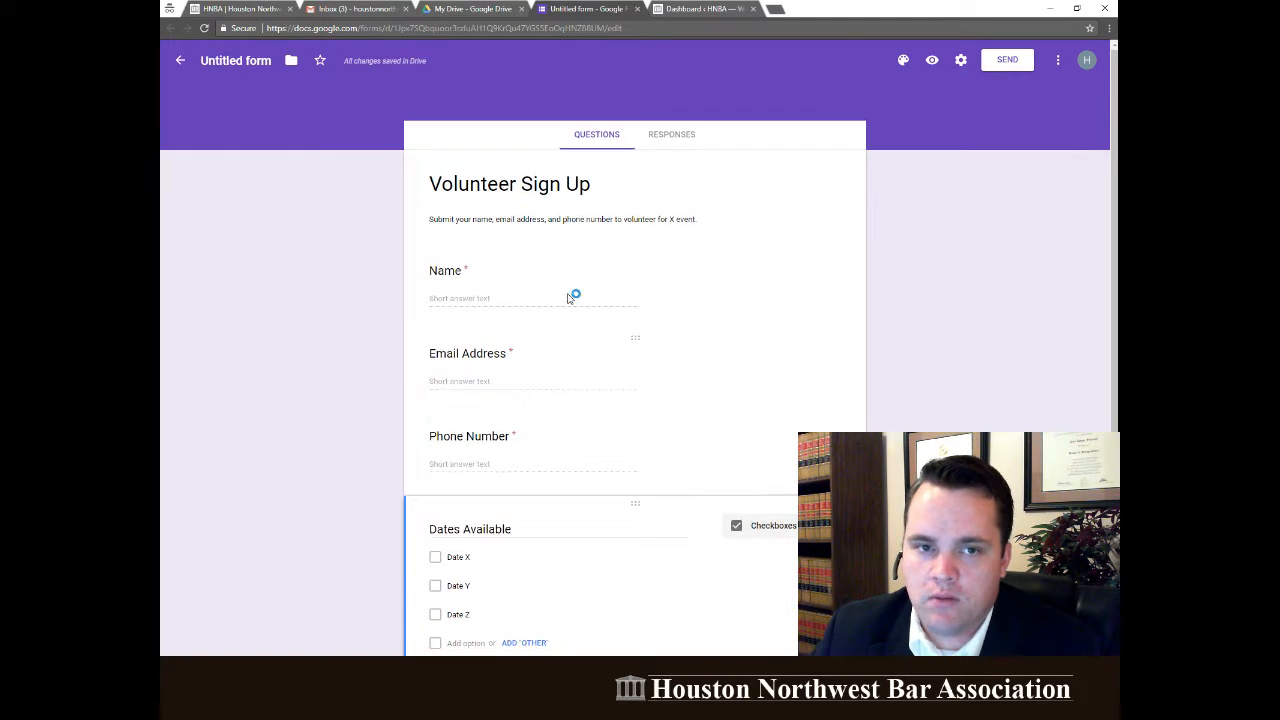
Rename the untitled form file as "Volunteer Sign Up" to match the form's heading.
left_click(267, 62)
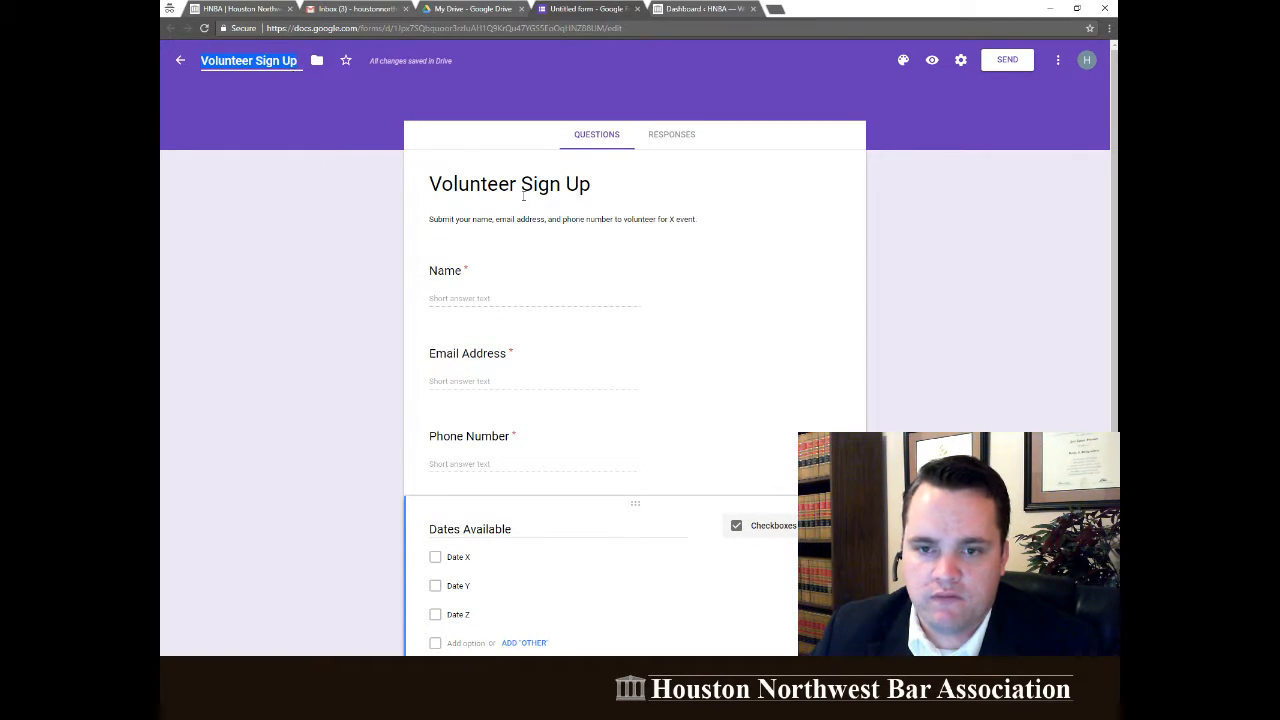
left_click(1055, 274)
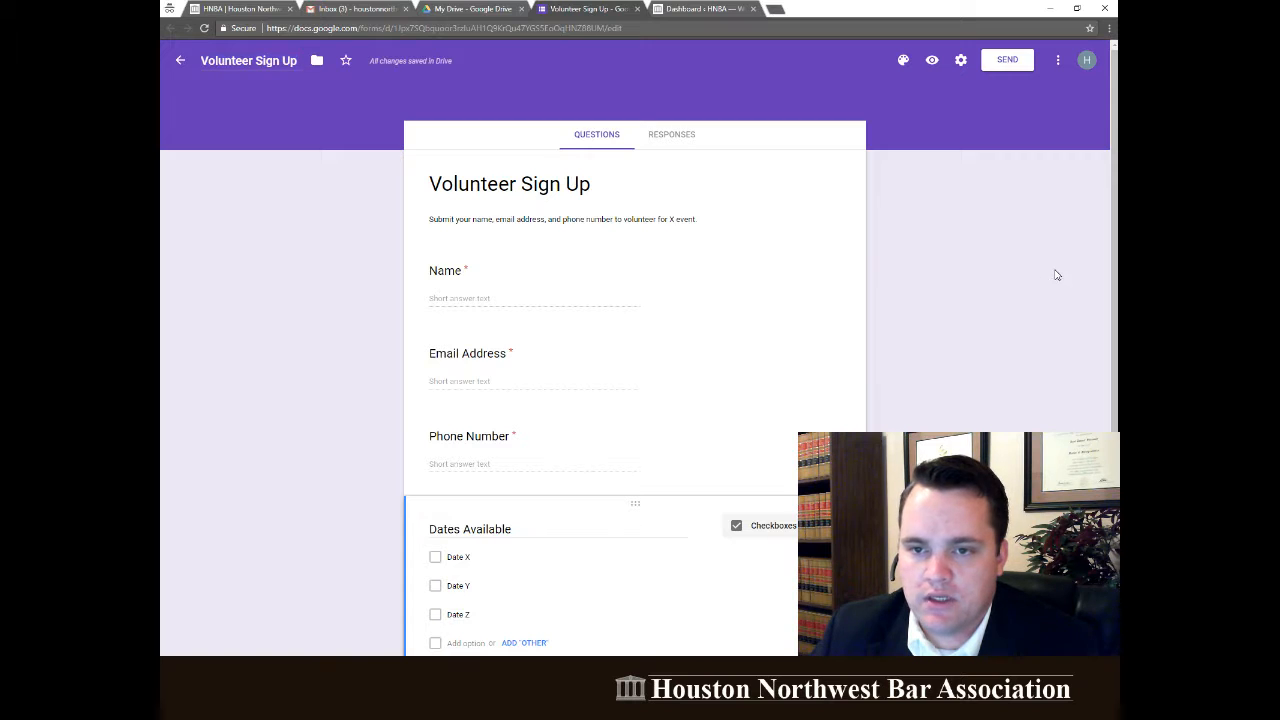
left_click(246, 60)
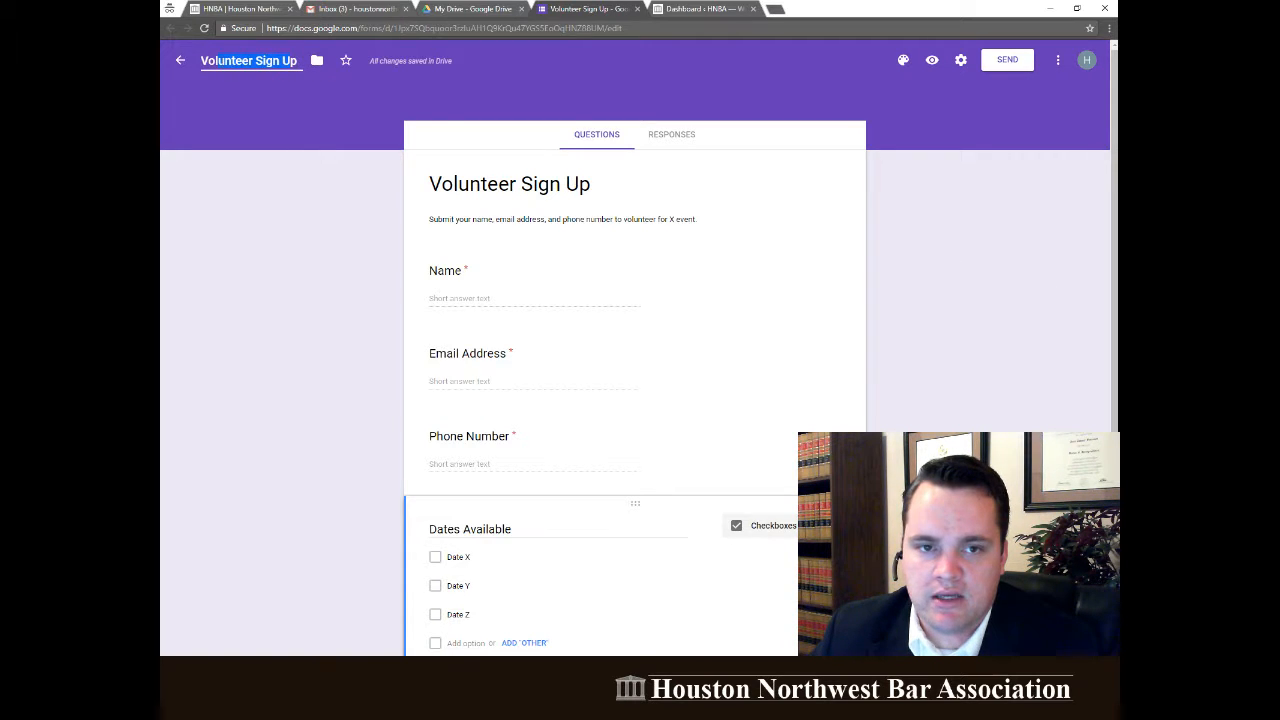
left_click(612, 191)
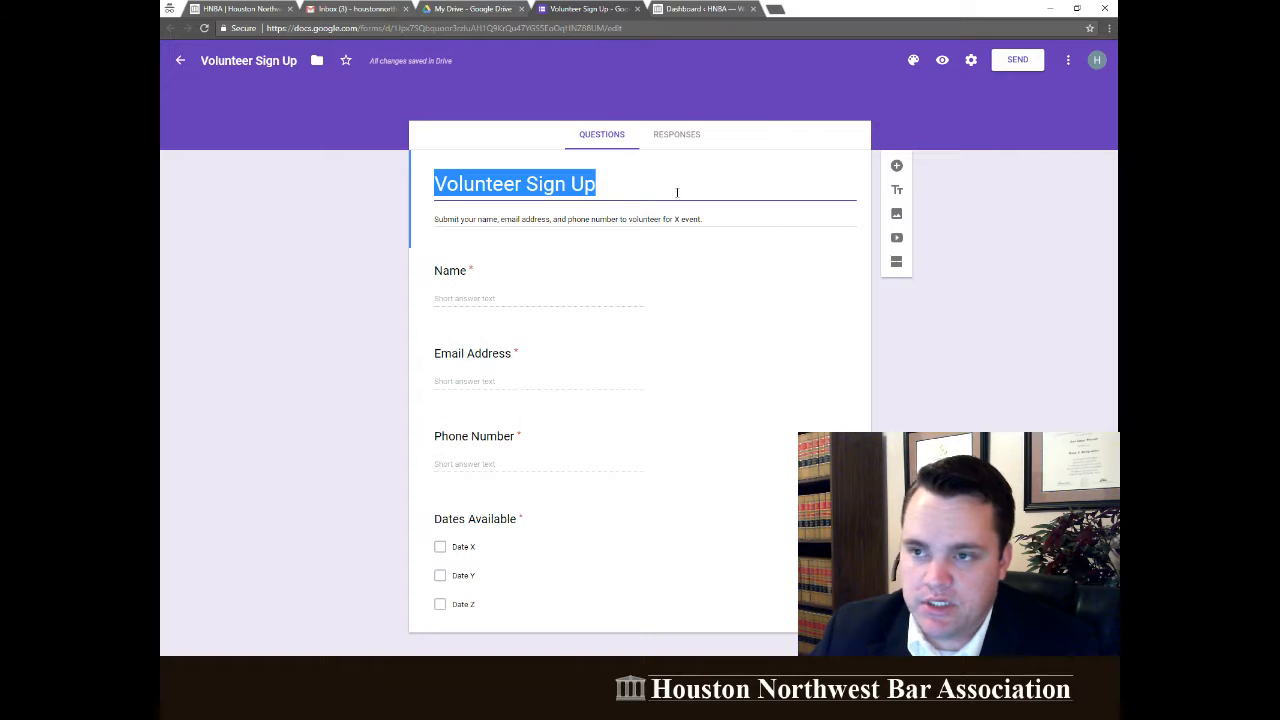
left_click(1060, 288)
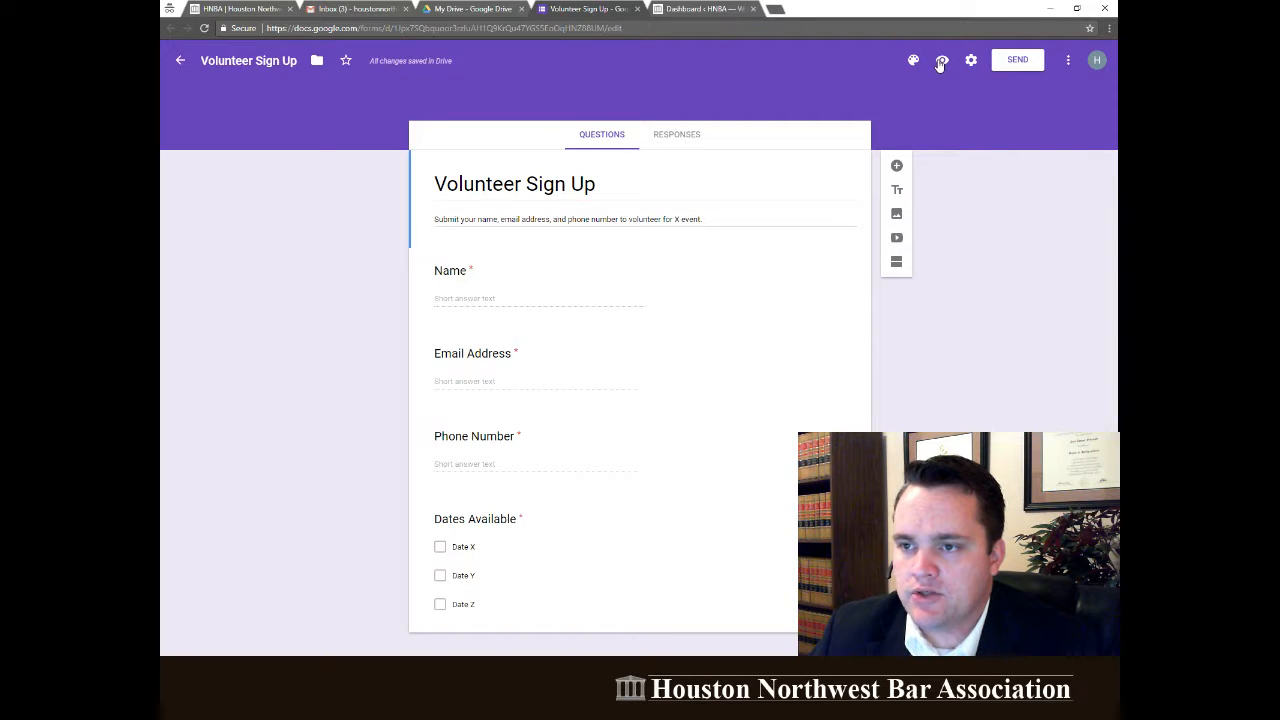
Preview the Volunteer Sign Up form, look over all its questions and highlight the preview page's web address.
left_click(941, 62)
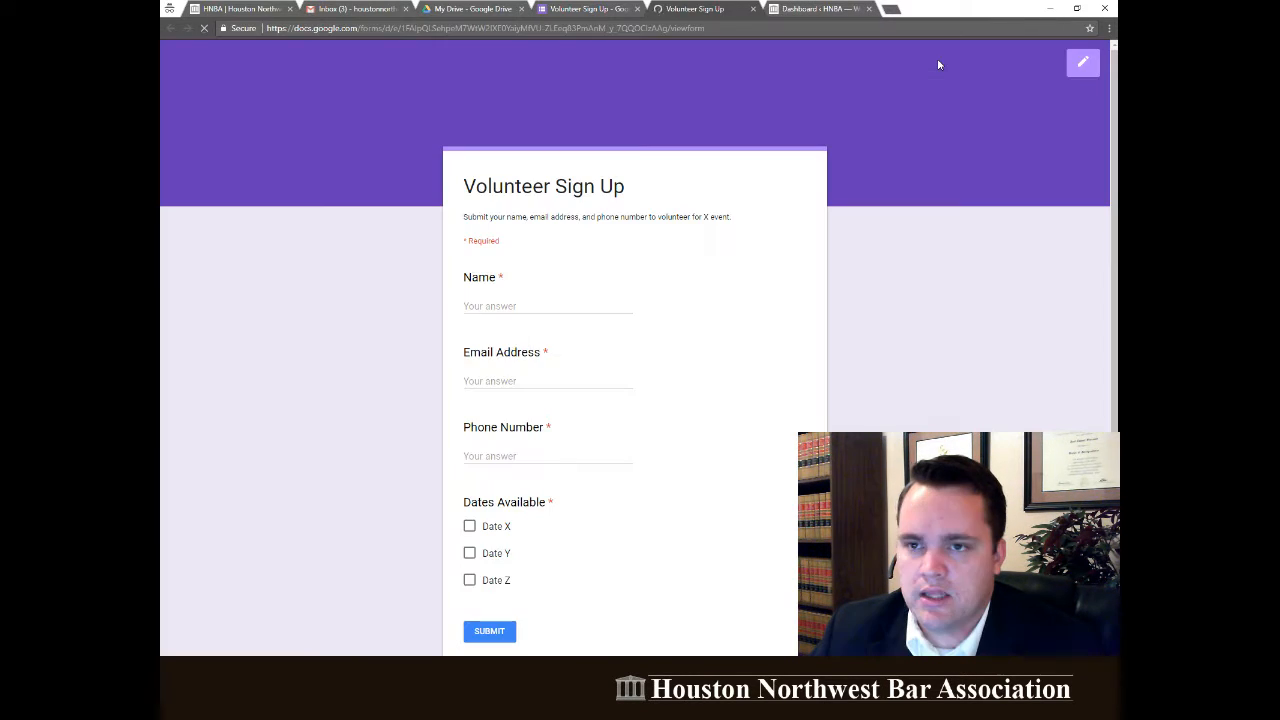
scroll(963, 322, "down", 1)
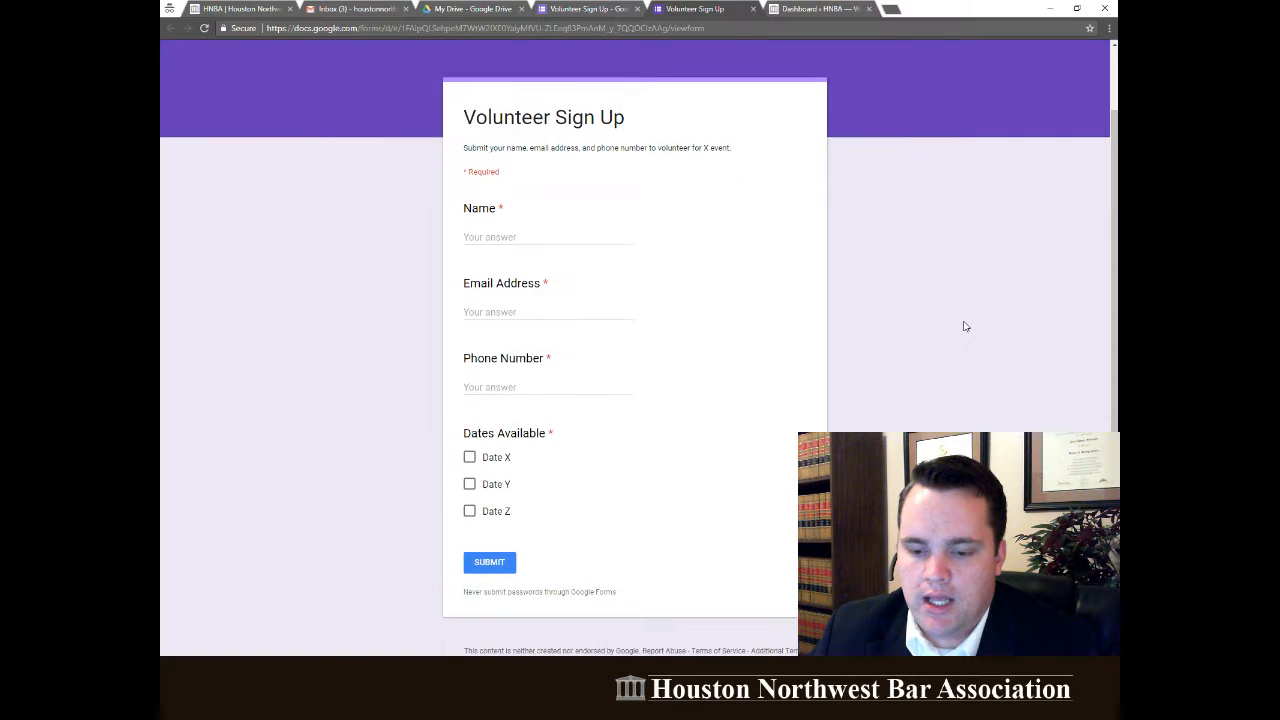
scroll(963, 318, "up", 1)
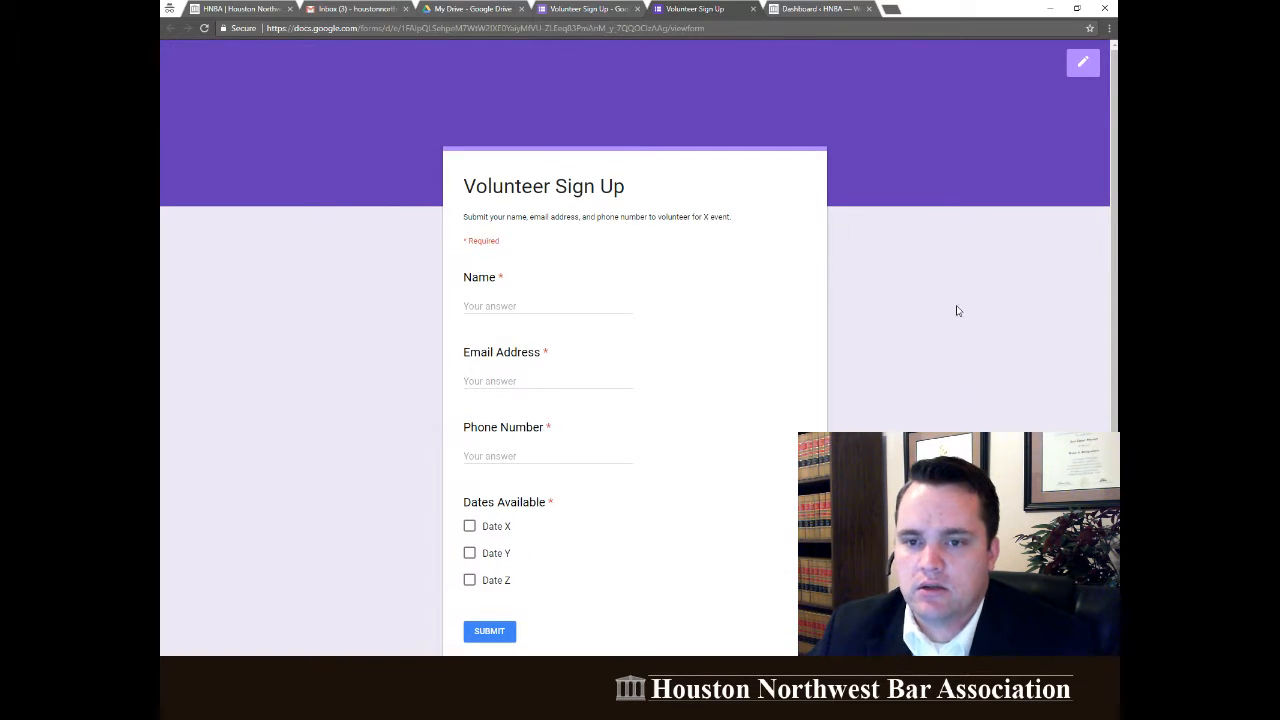
scroll(941, 290, "down", 1)
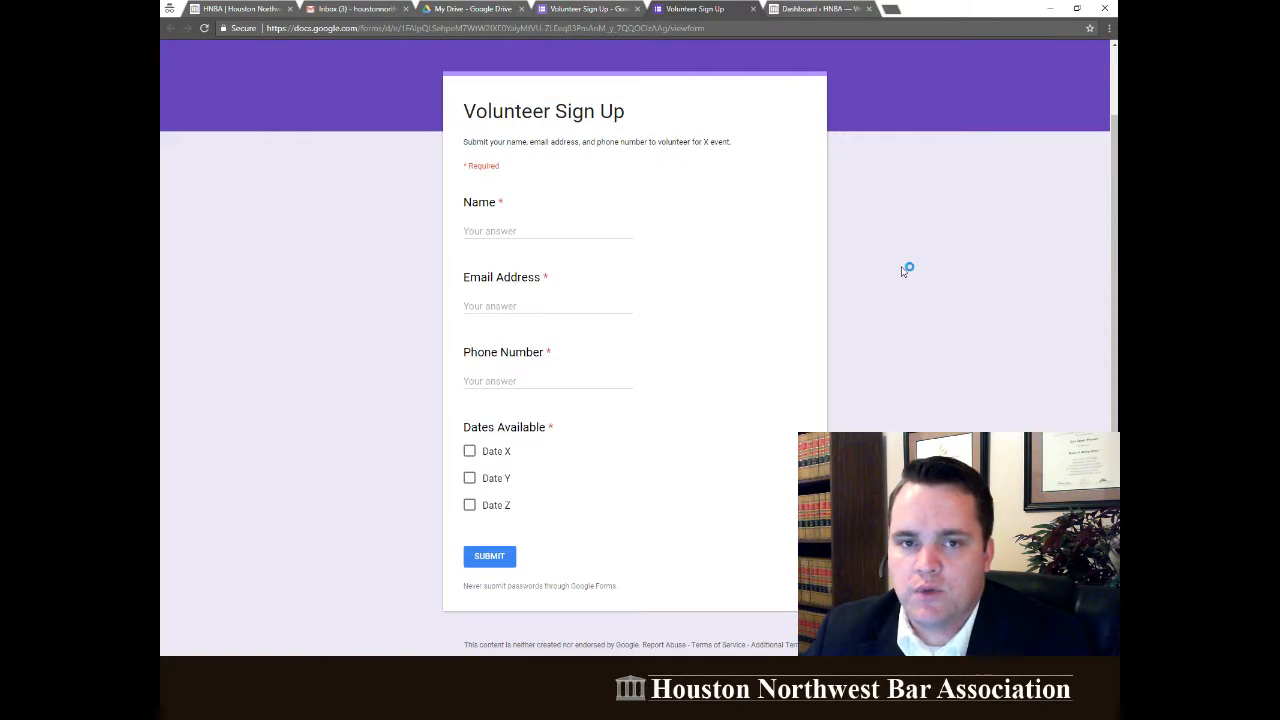
left_click_drag(706, 28, 362, 28)
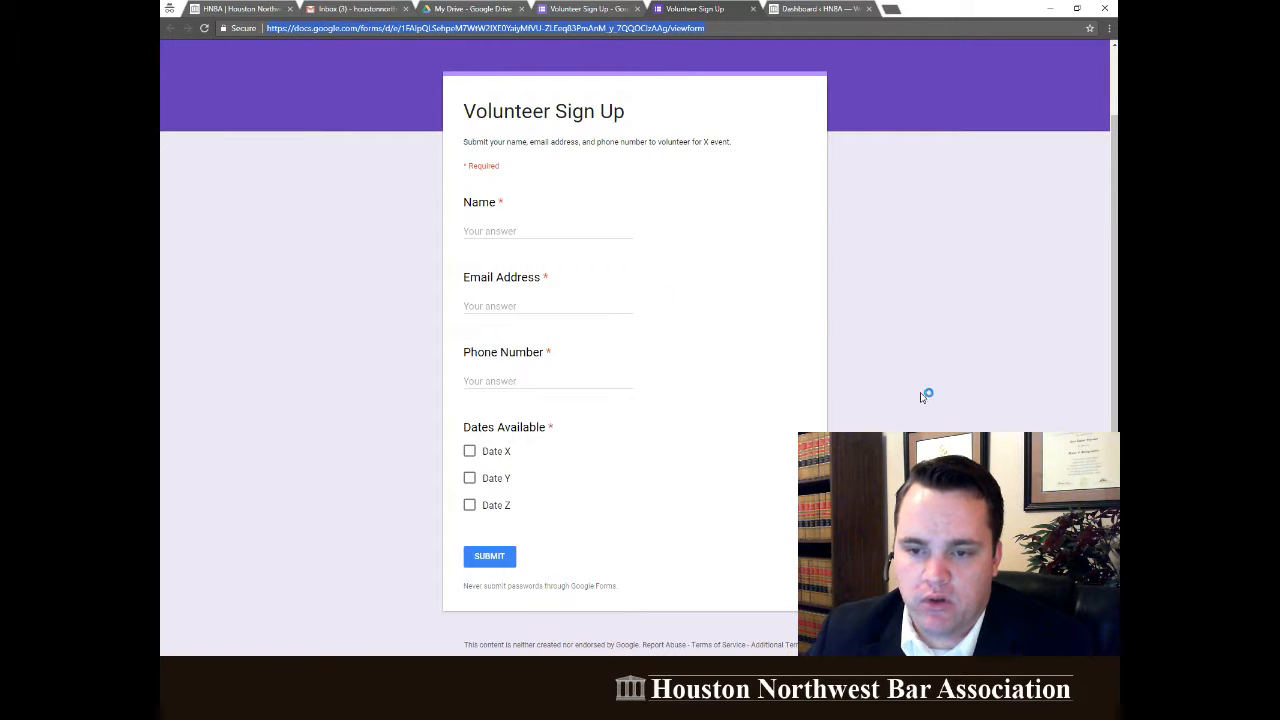
scroll(921, 420, "up", 1)
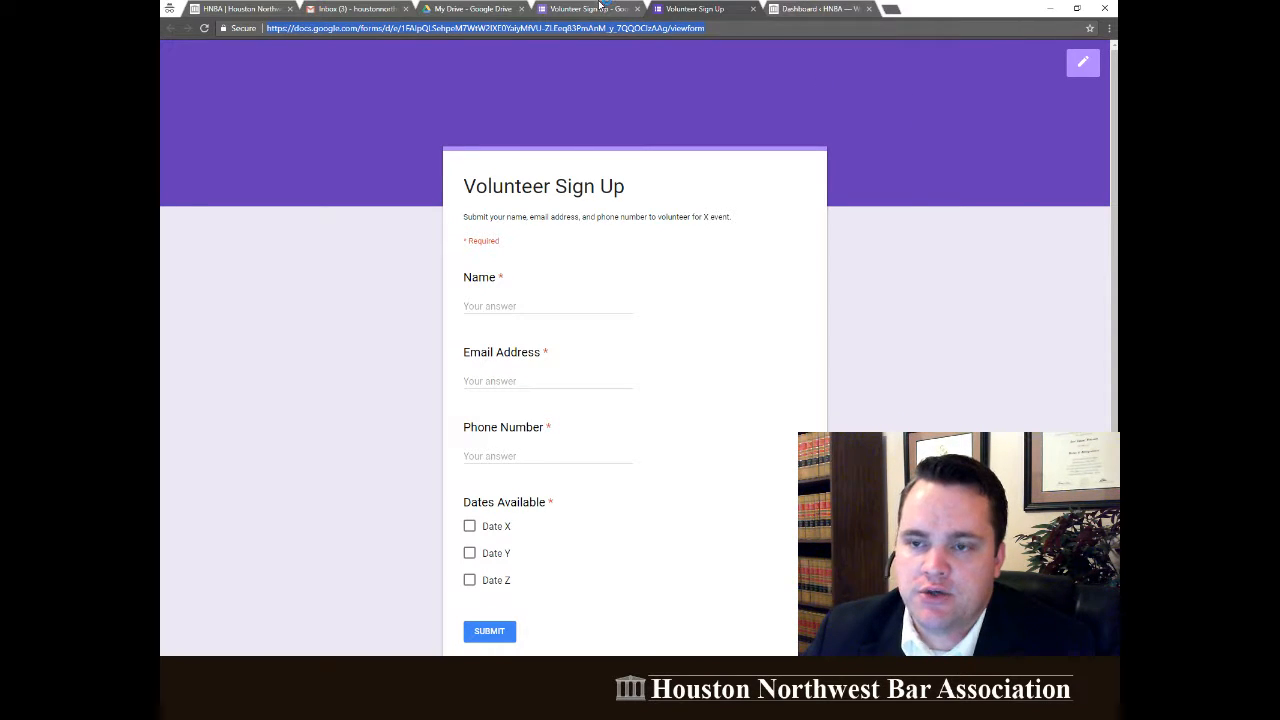
Return to the form editor and copy the form's embed HTML code from the sending options.
left_click(600, 8)
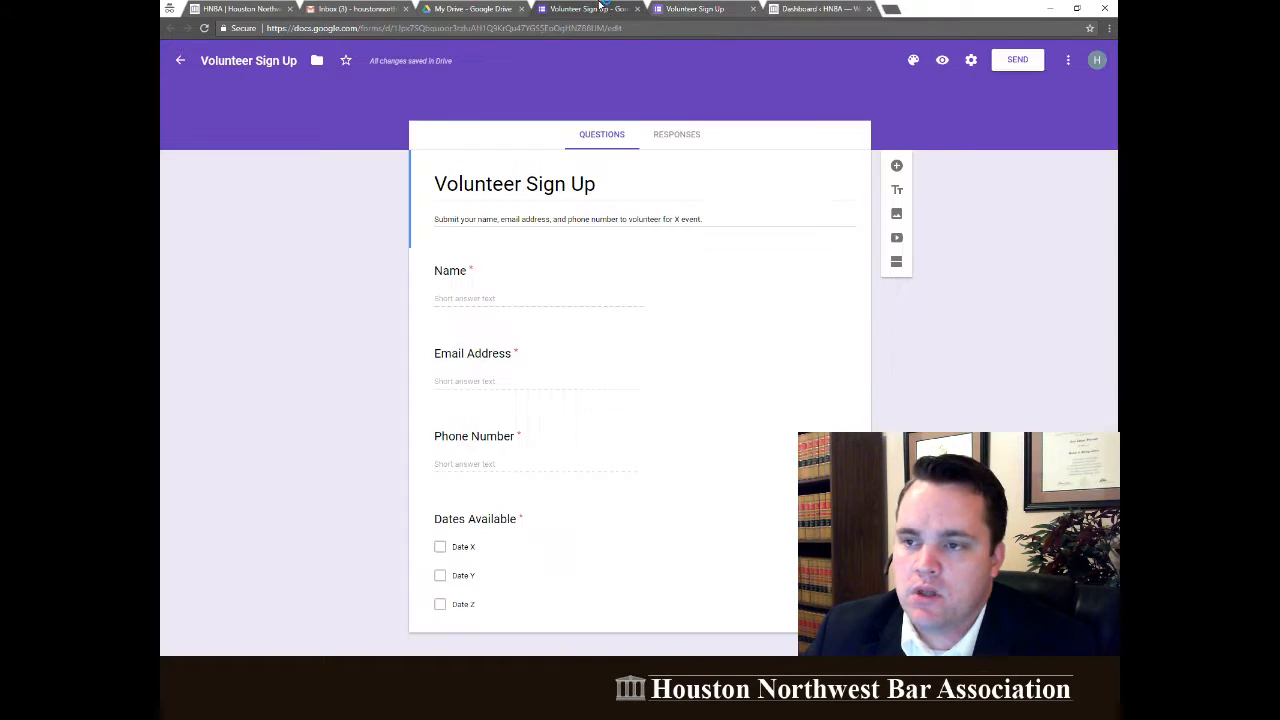
left_click(1015, 62)
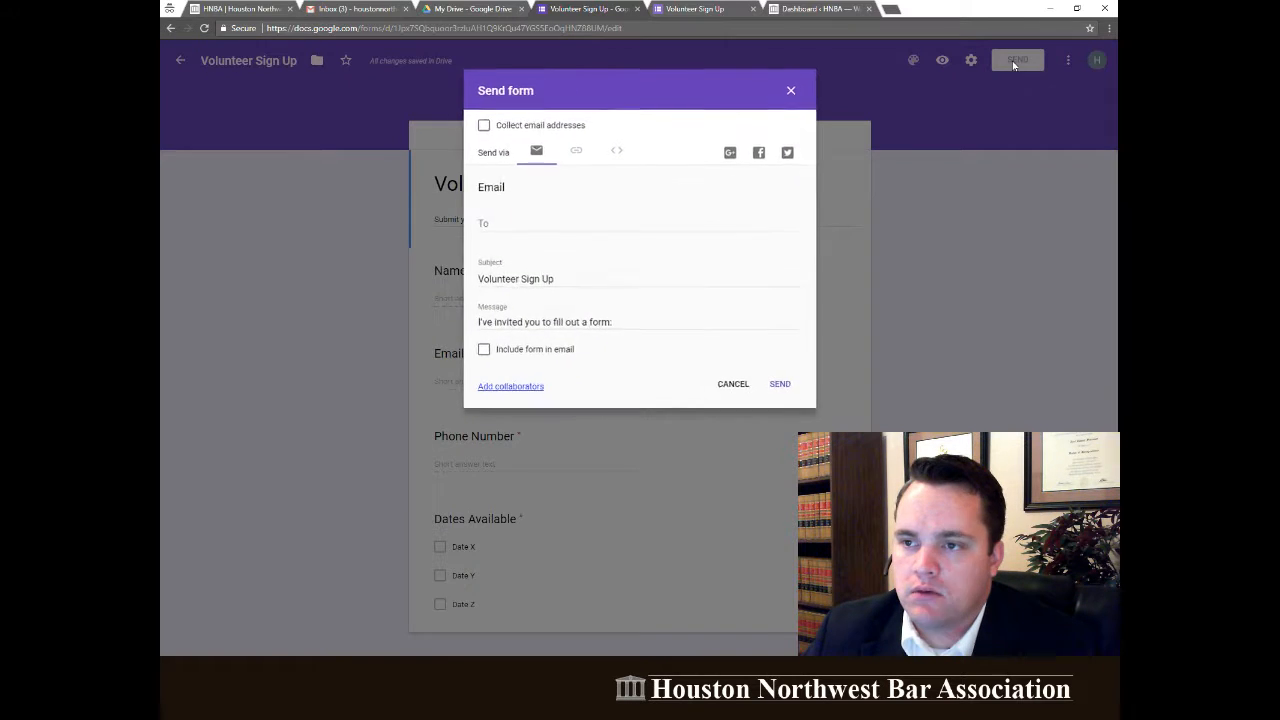
left_click(616, 153)
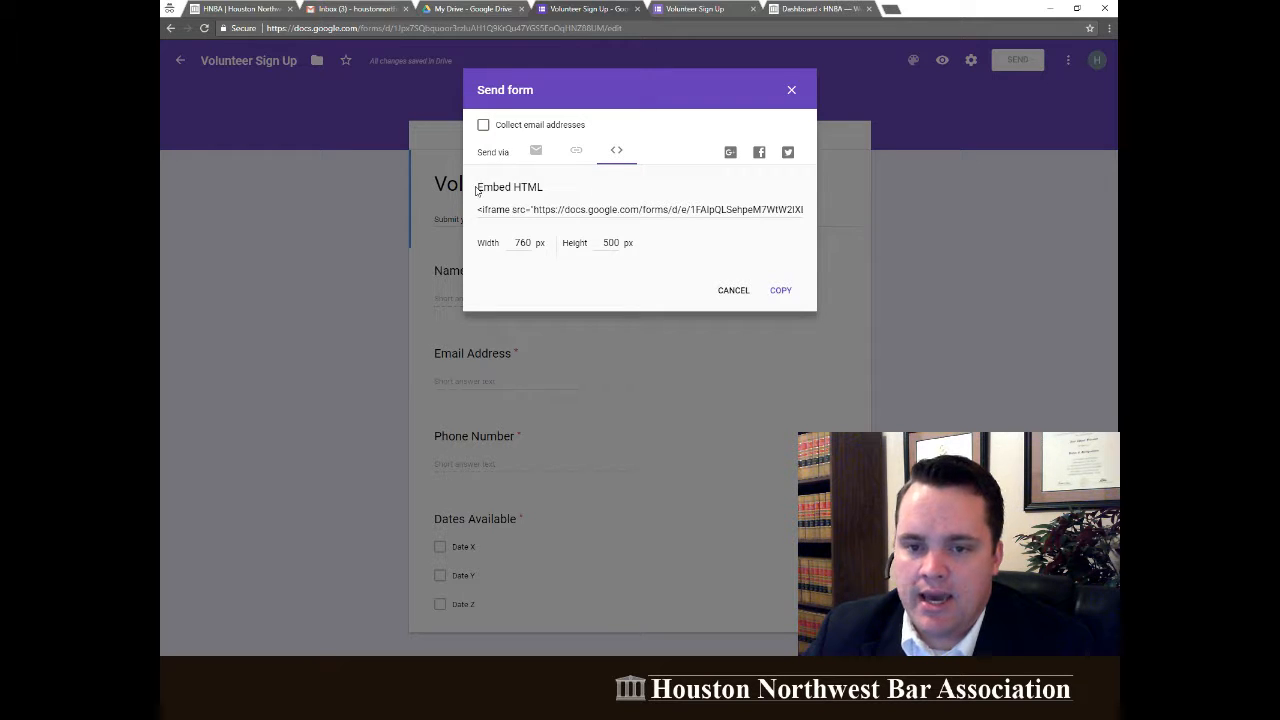
left_click_drag(476, 191, 549, 189)
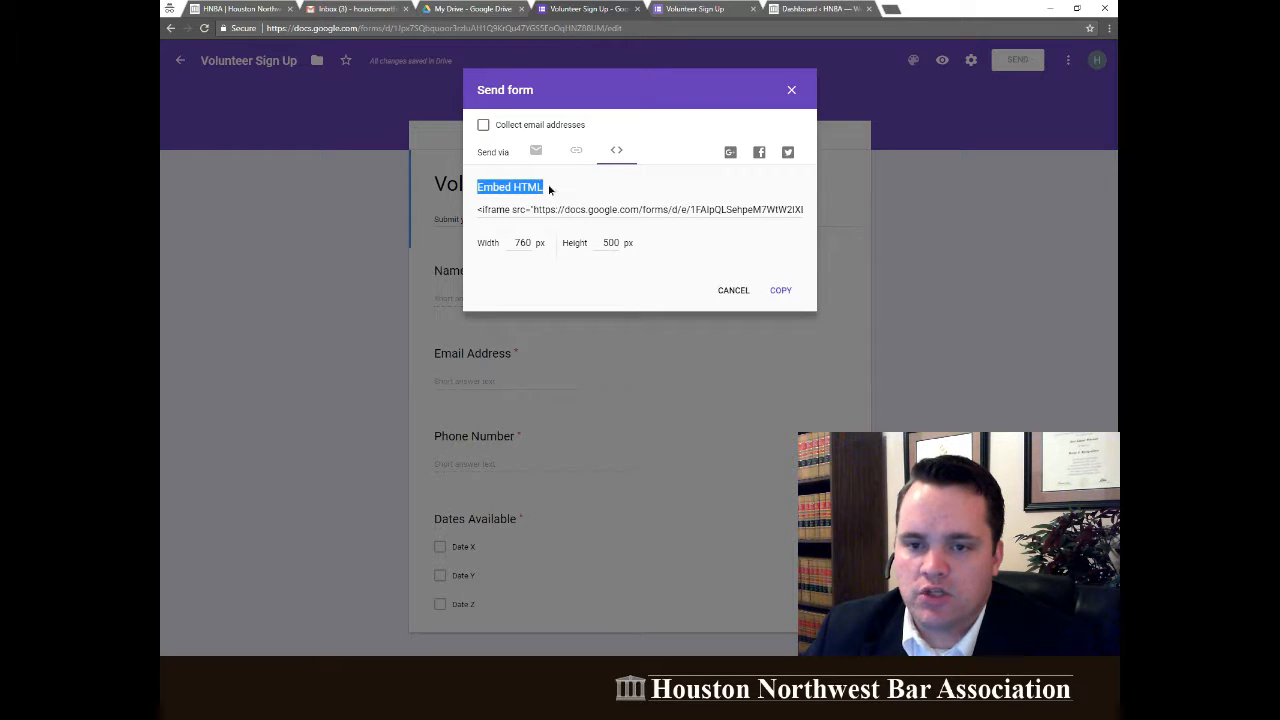
left_click(490, 212)
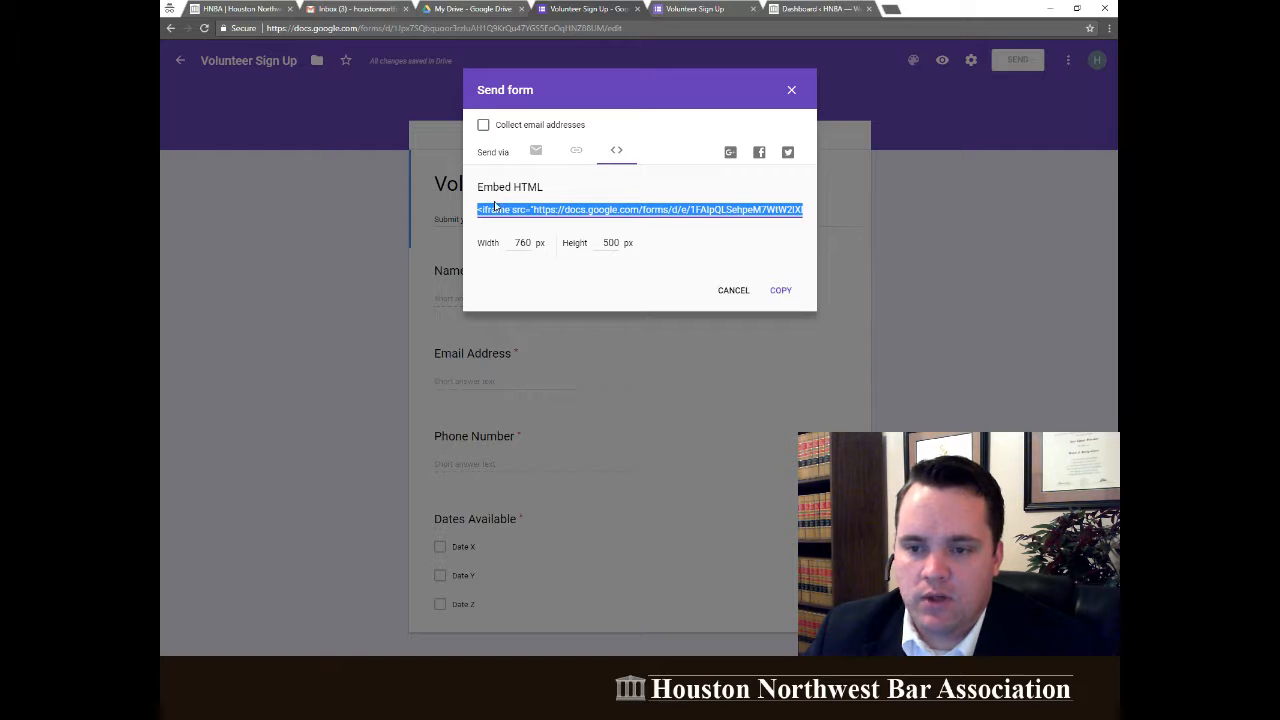
right_click(533, 216)
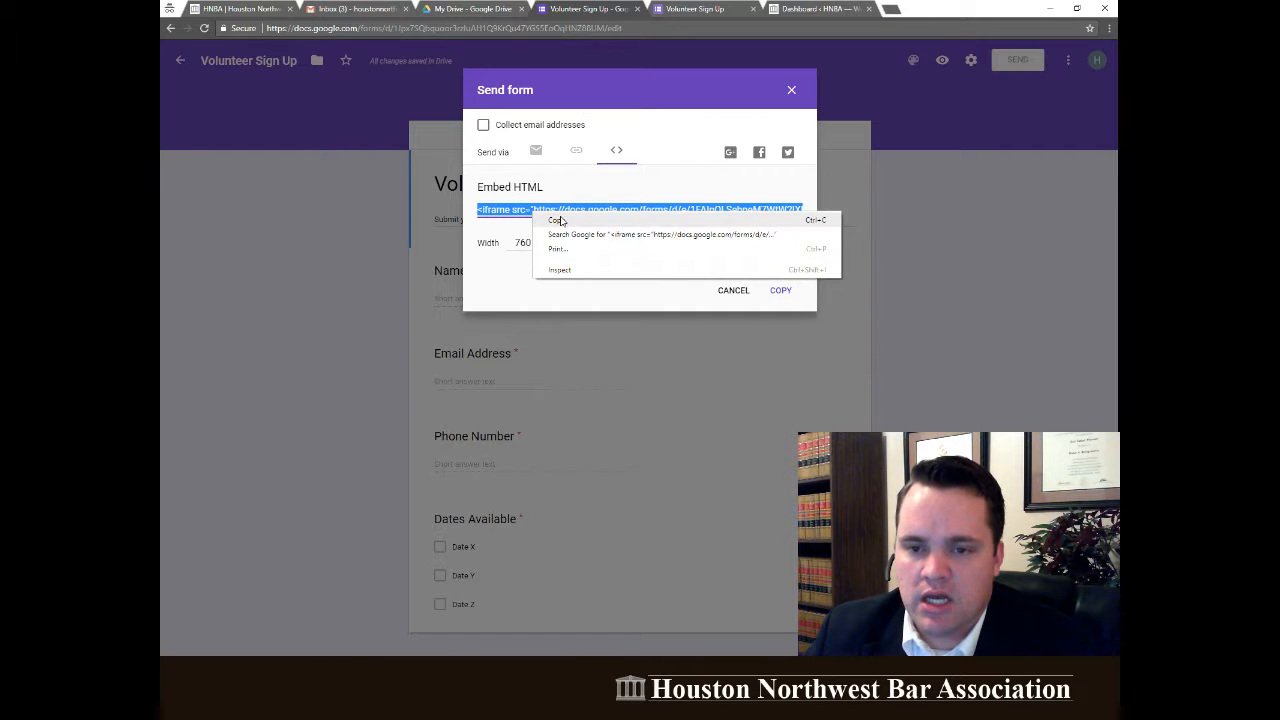
left_click(563, 218)
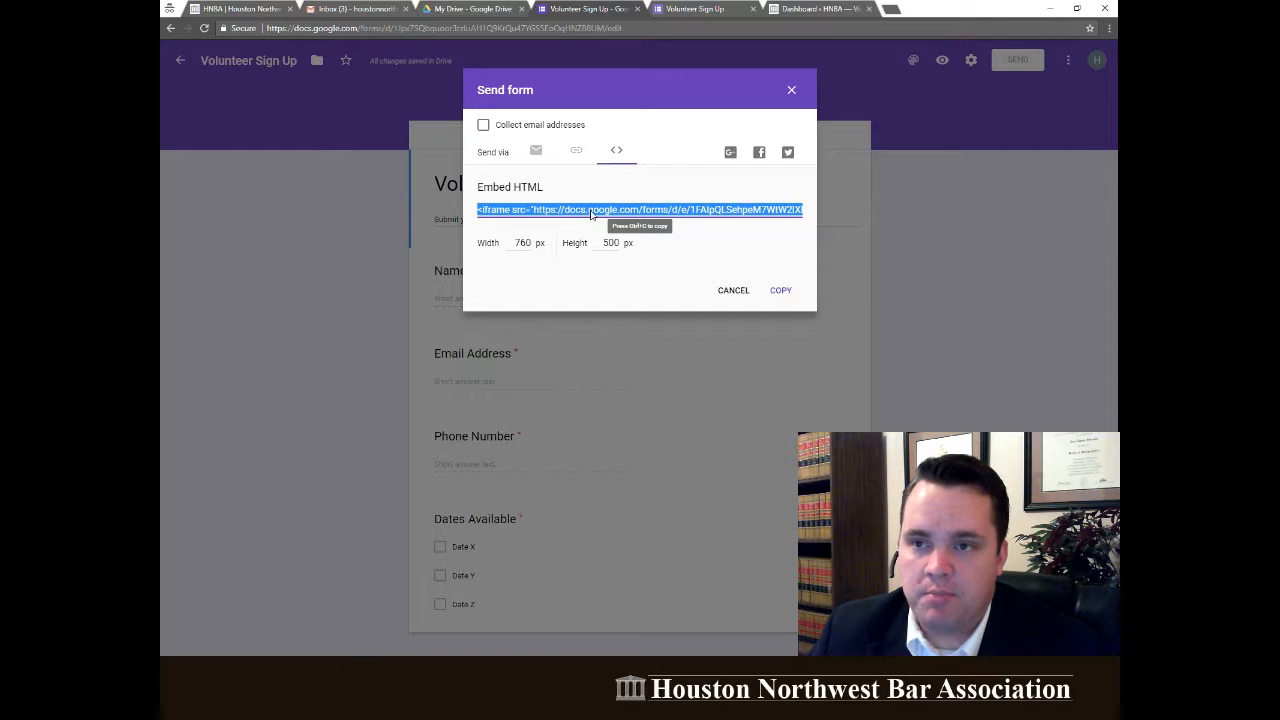
Switch to the HNBA WordPress dashboard and start a new page.
left_click(808, 8)
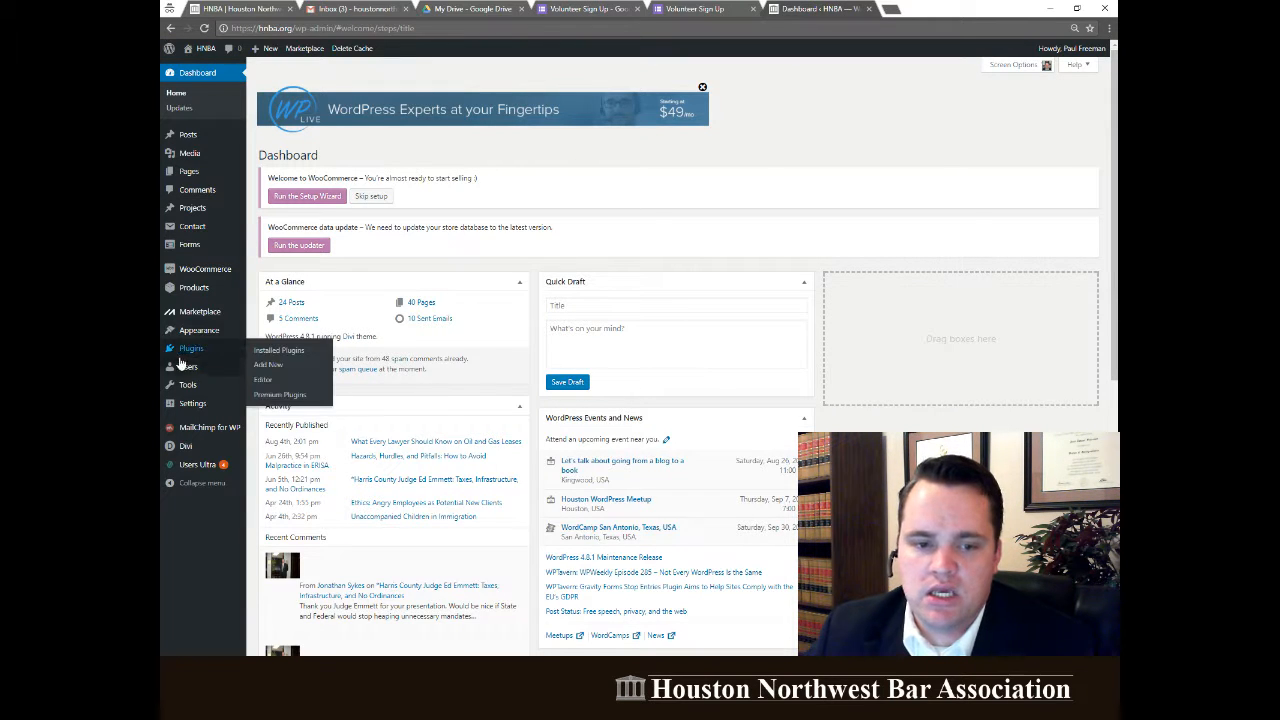
mouse_move(193, 172)
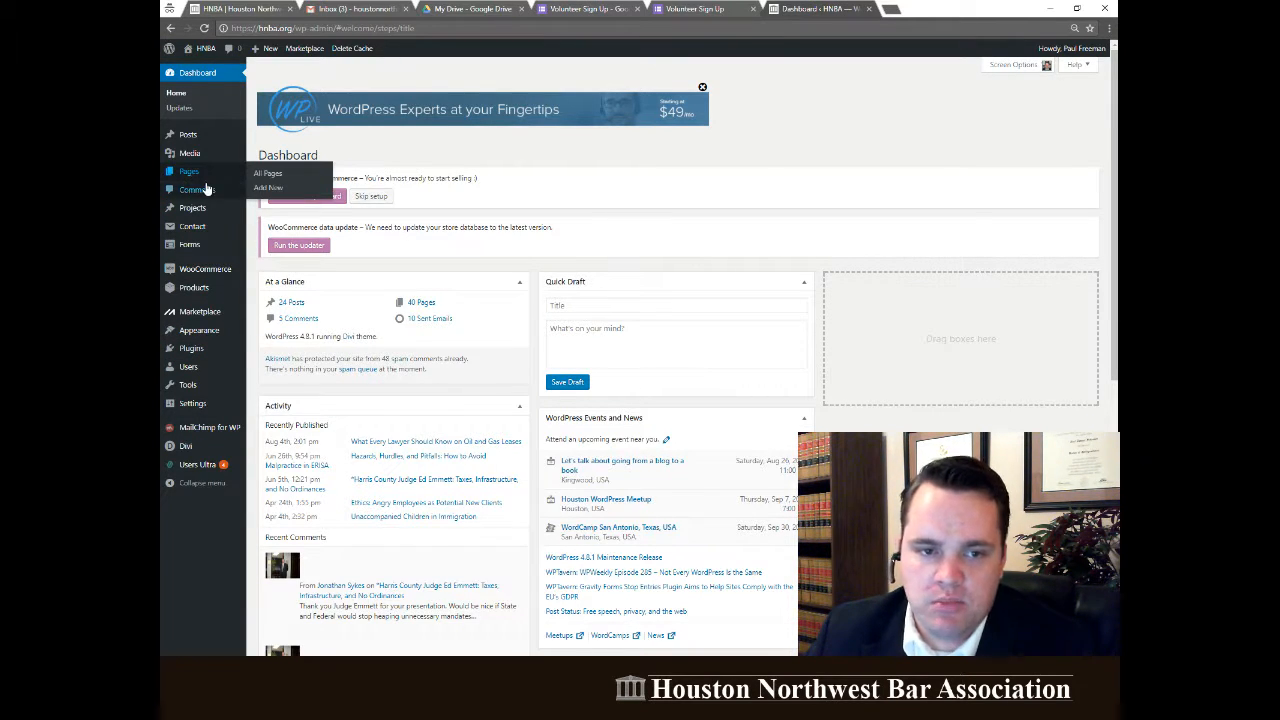
left_click(269, 189)
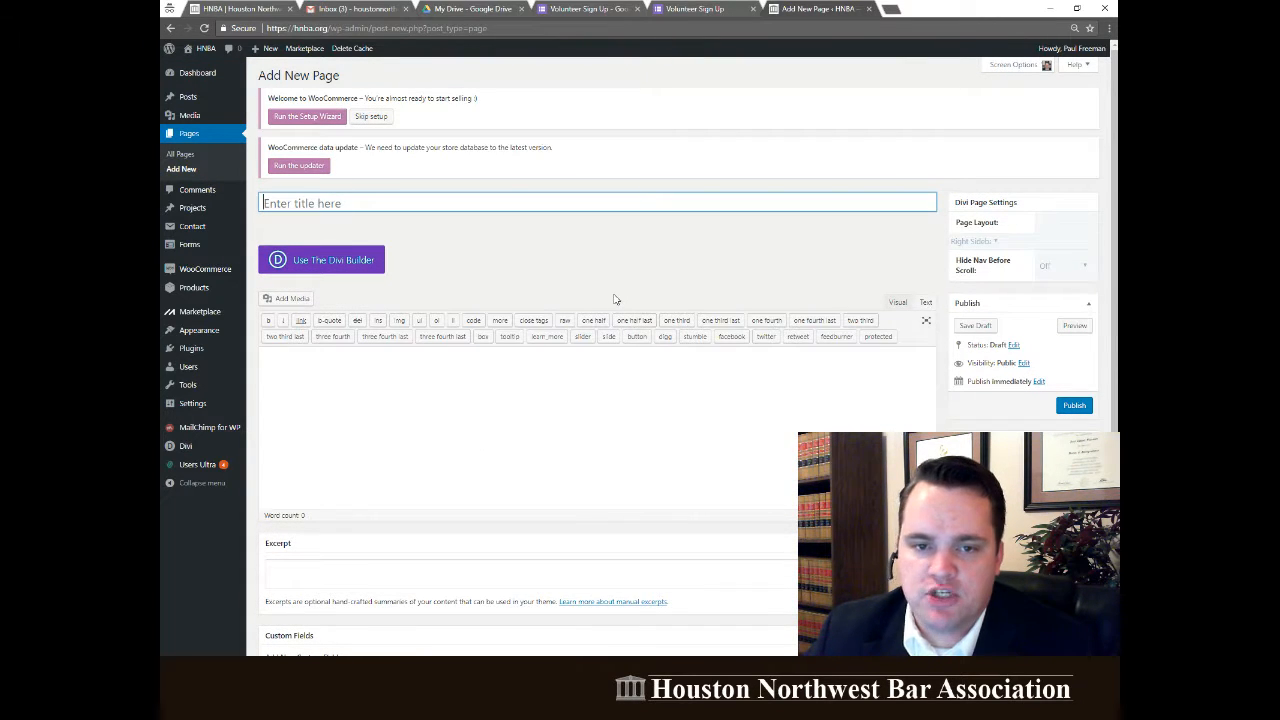
Set the new page's Divi page layout to Full Width.
left_click(975, 241)
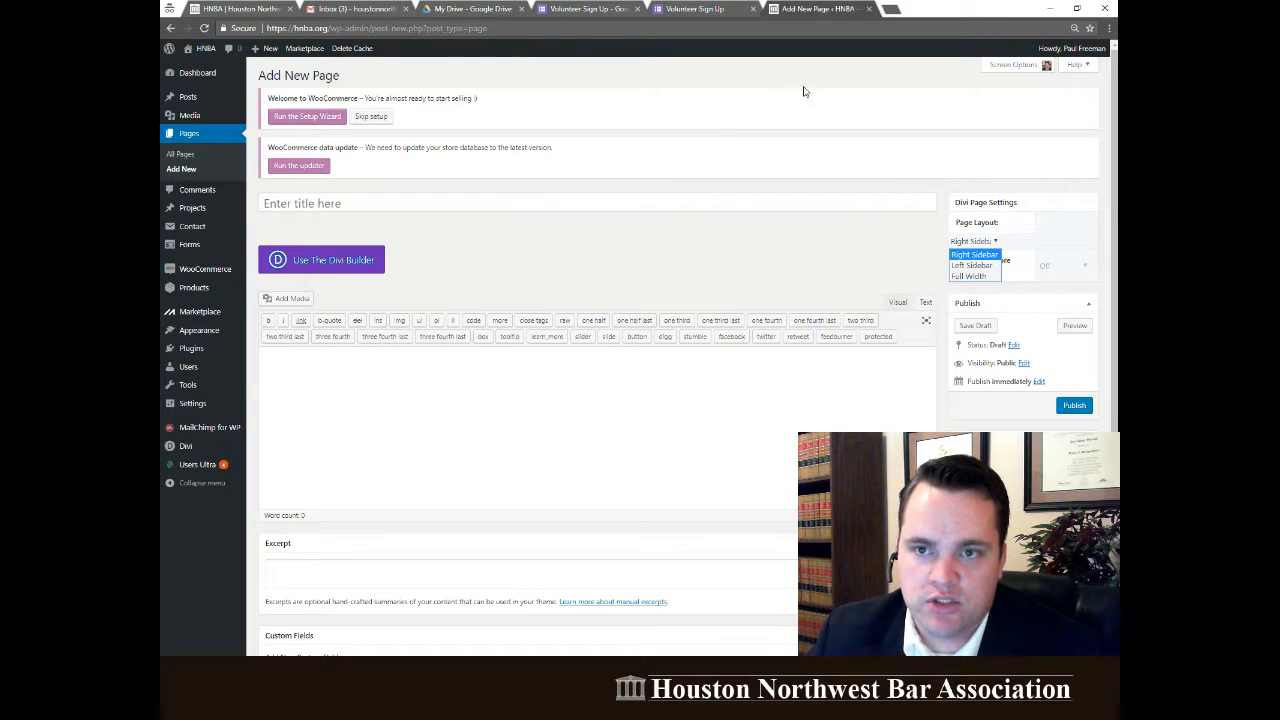
left_click(700, 8)
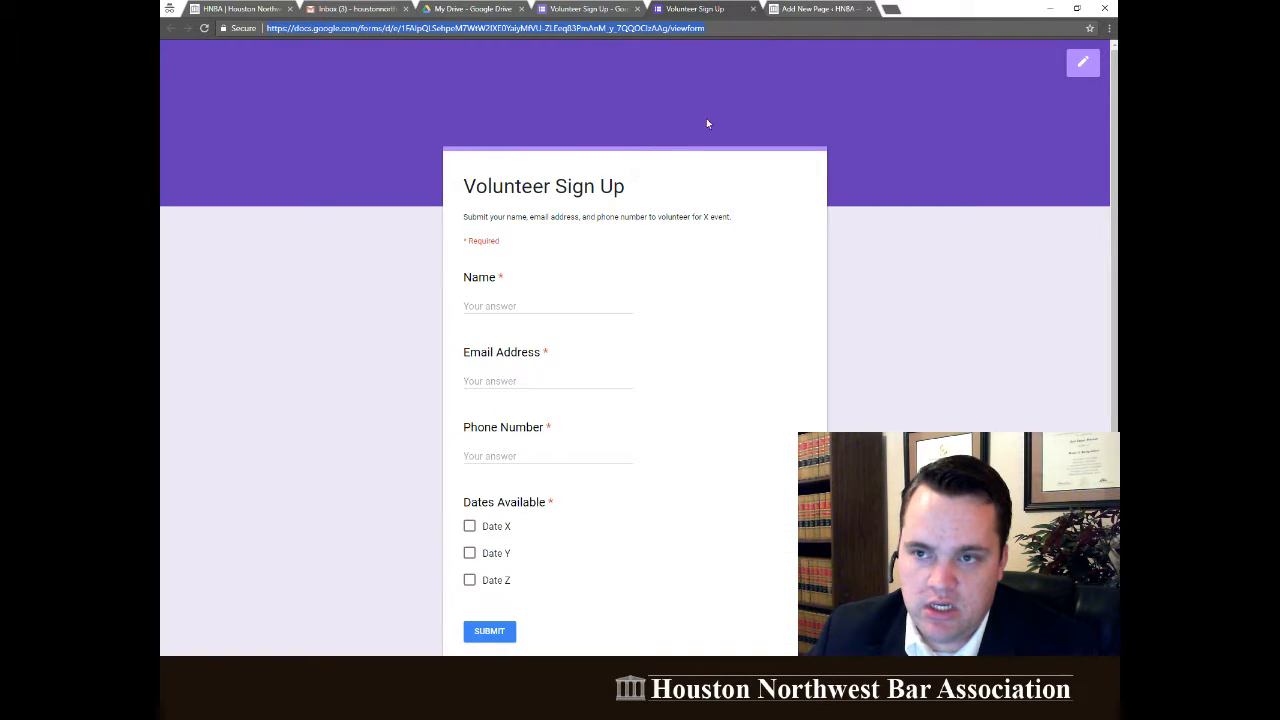
left_click(790, 8)
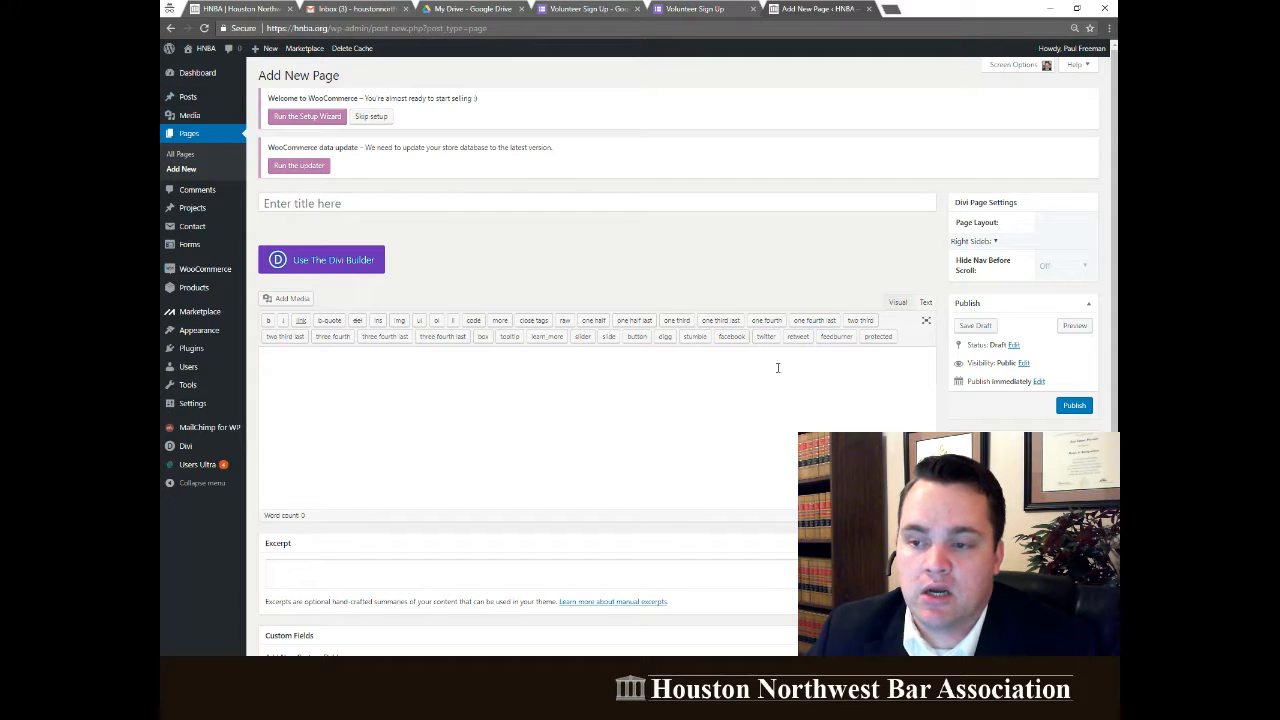
left_click(996, 243)
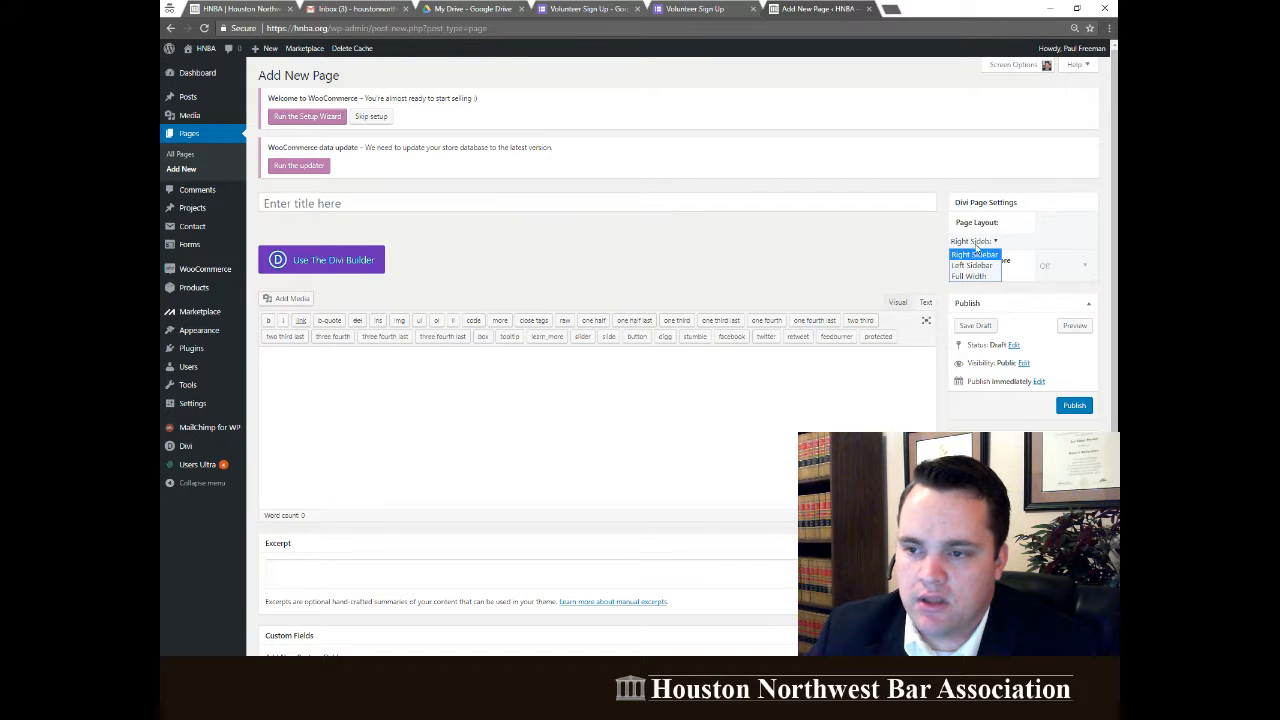
left_click(1048, 239)
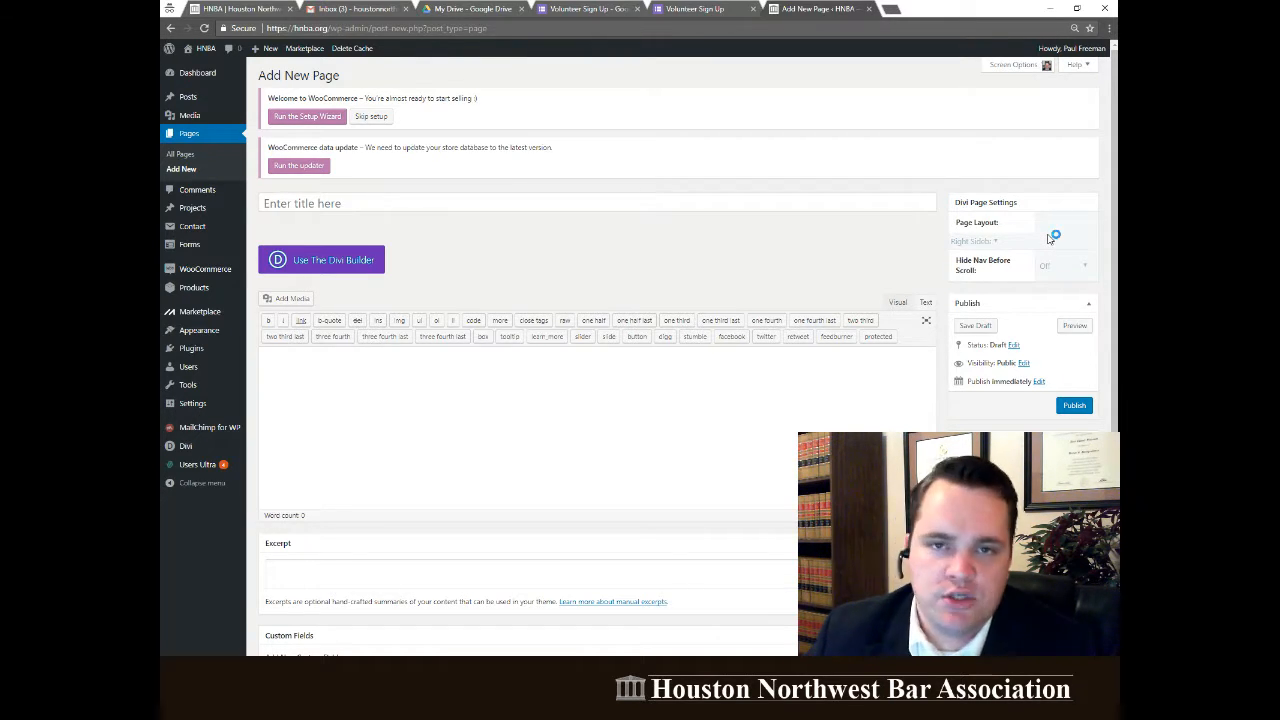
left_click(993, 246)
left_click(986, 276)
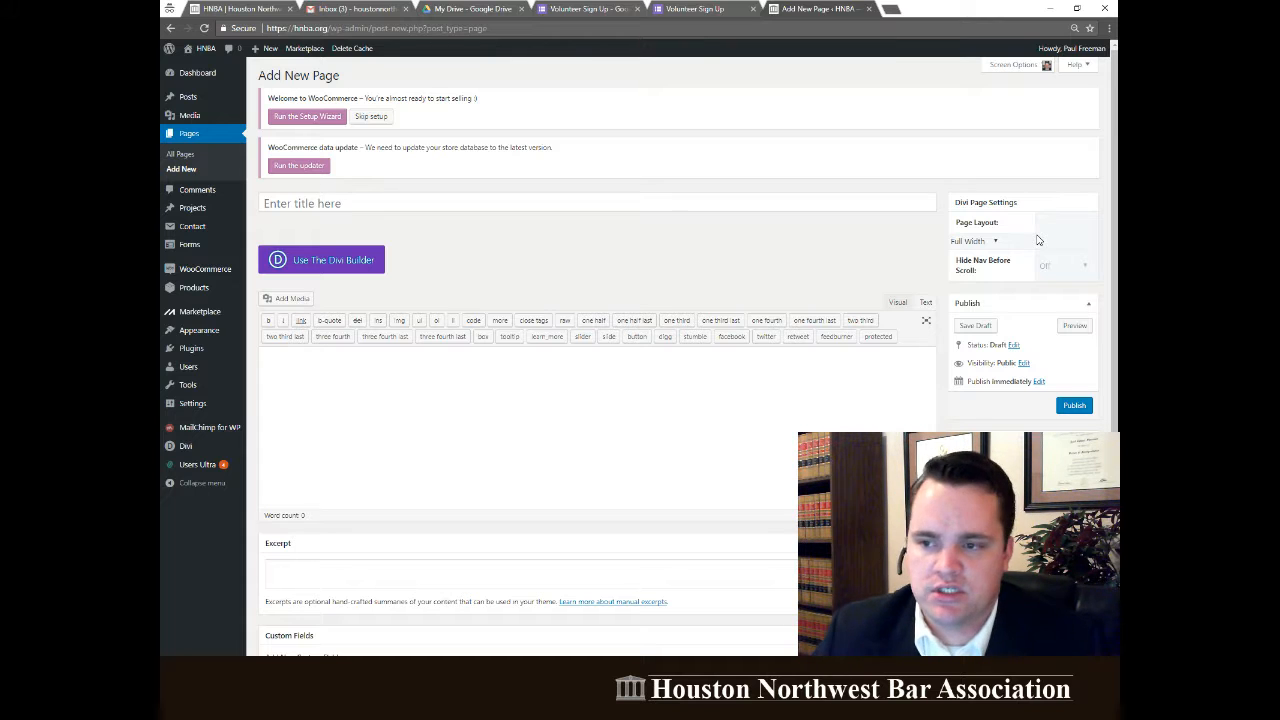
Title the new page "Legal Clinic Volunteer Sign-Up".
left_click(293, 204)
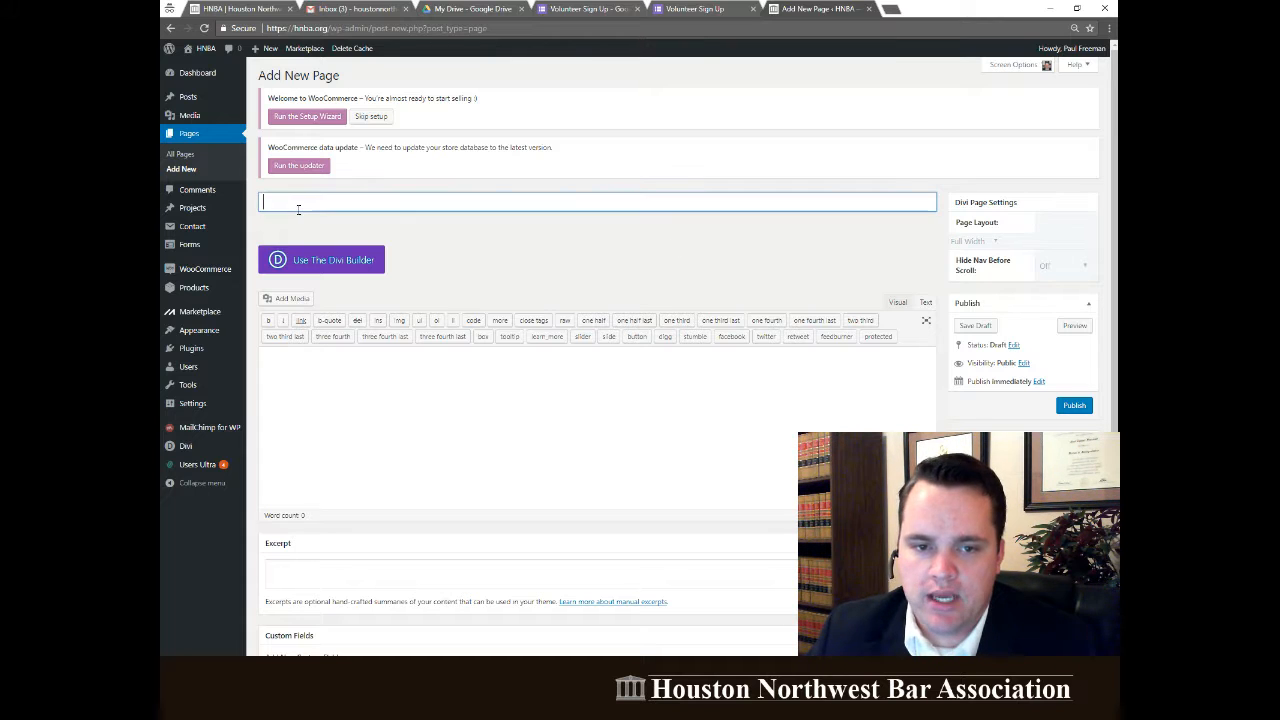
type("V")
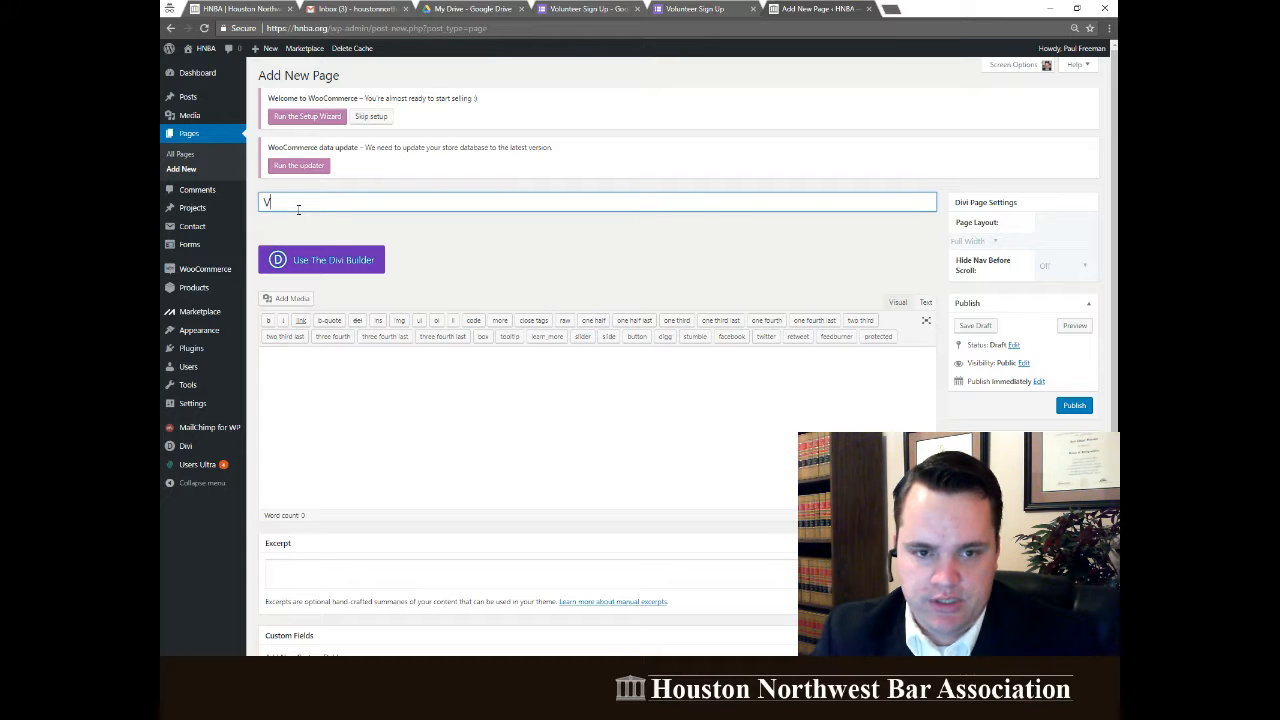
key("BackSpace")
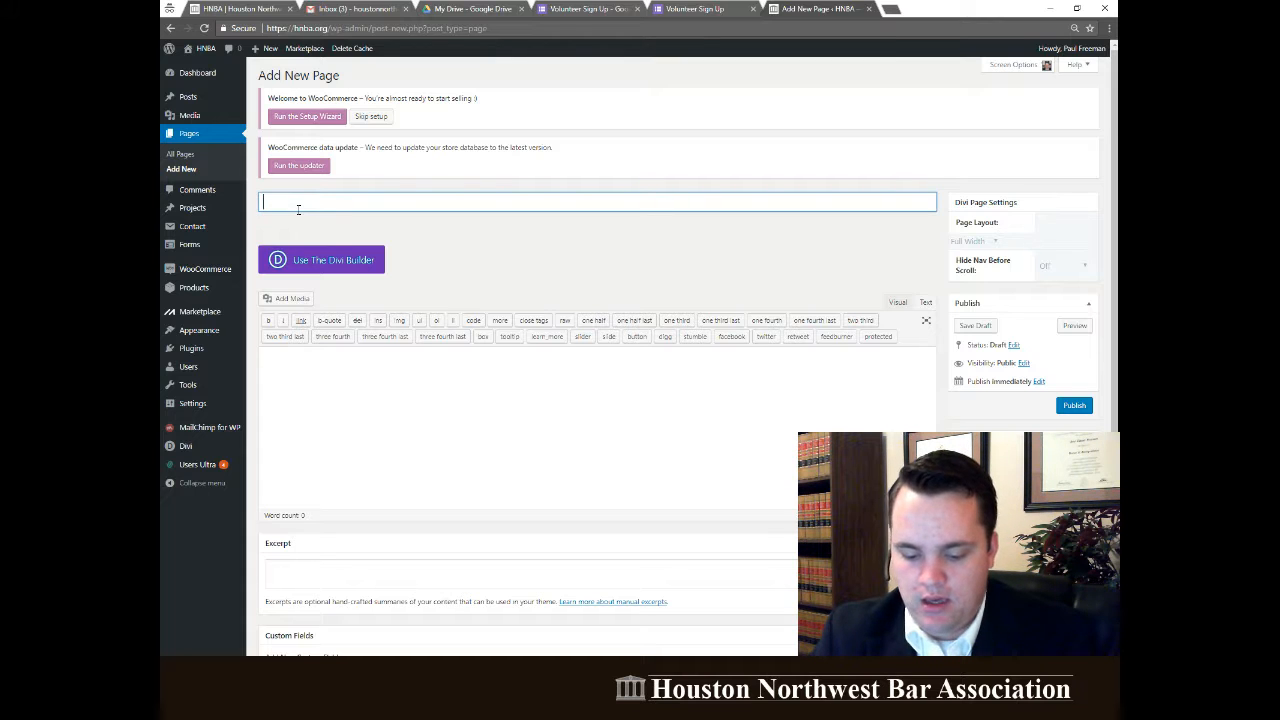
type("Legal")
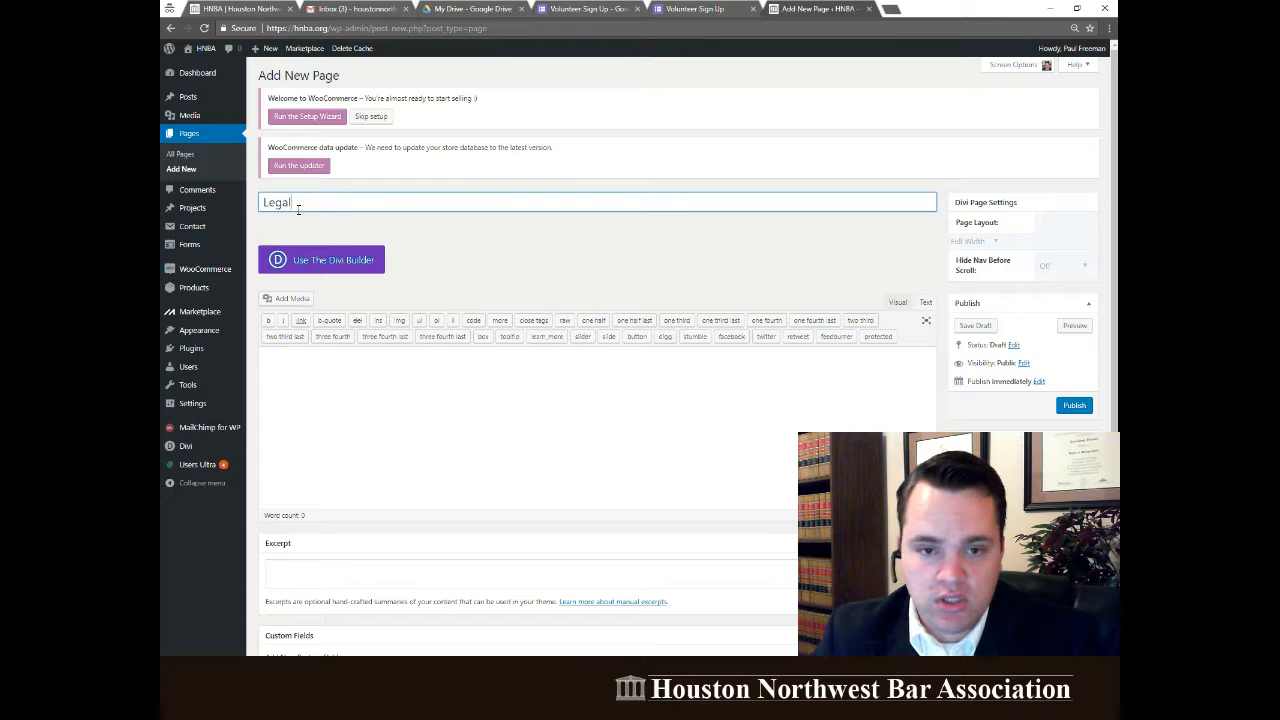
type(" Clinic Si")
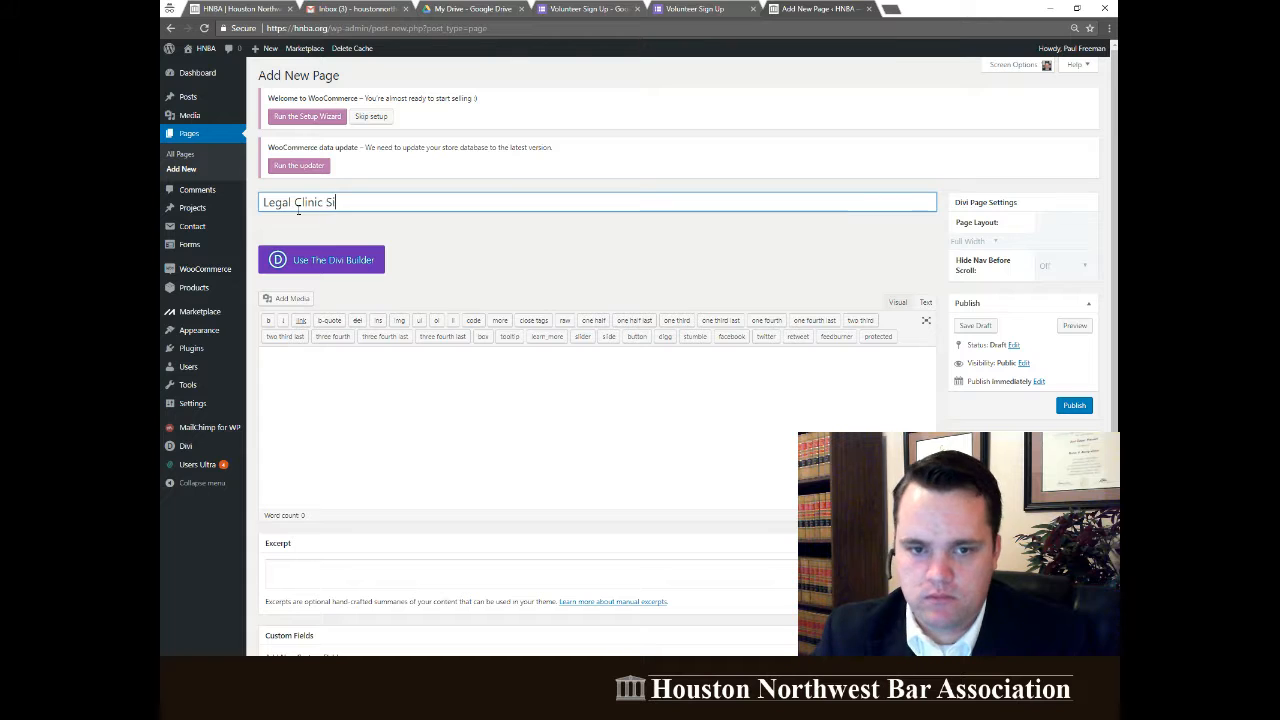
type("olunteer Signb")
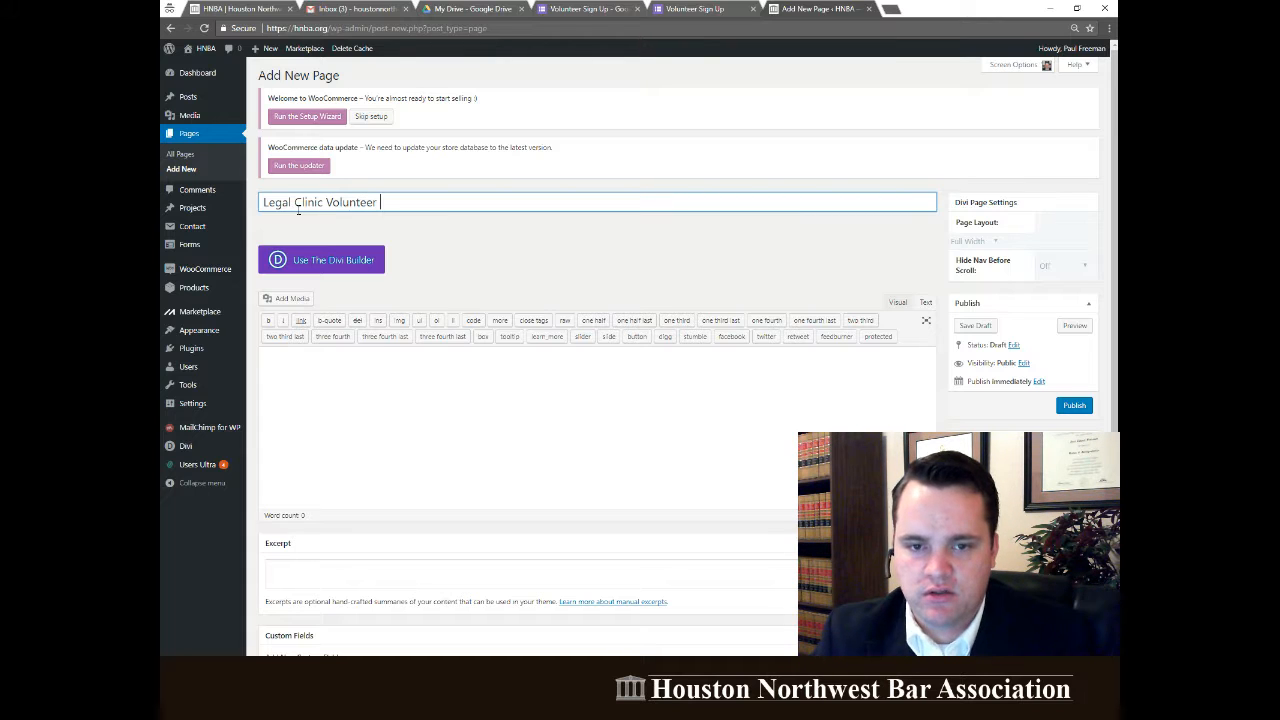
key("BackSpace")
key("BackSpace")
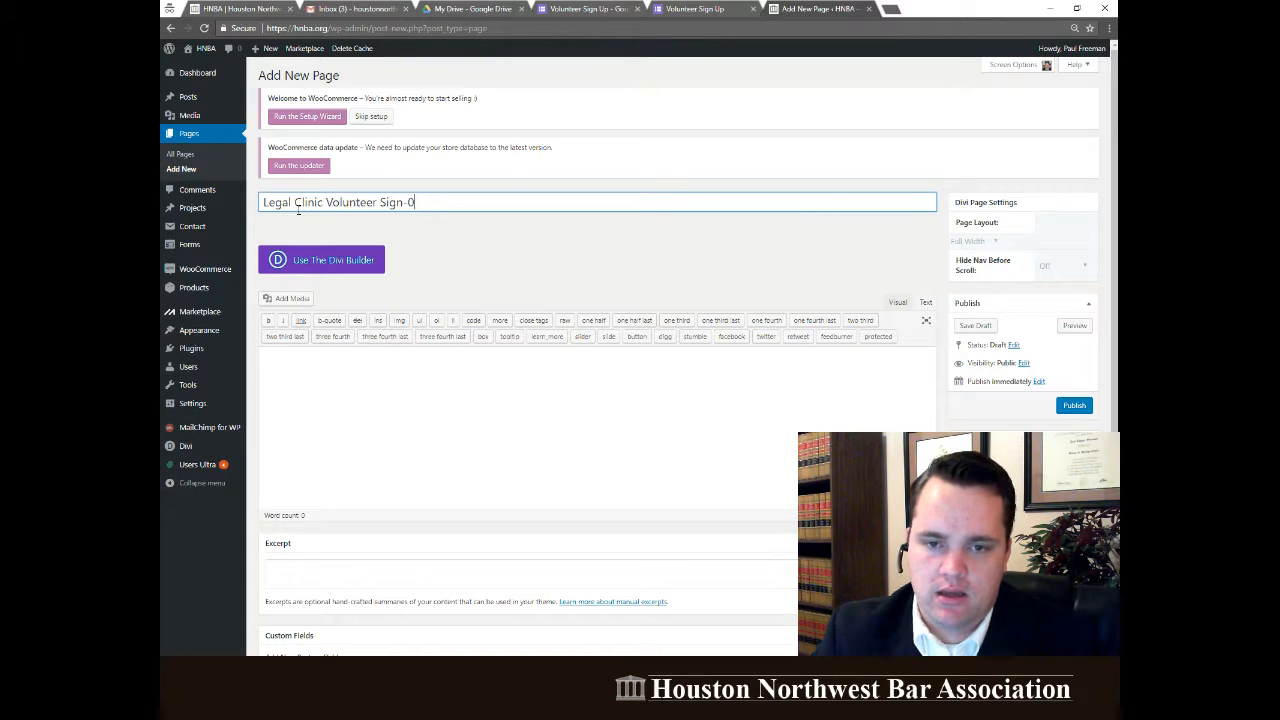
type("-Up")
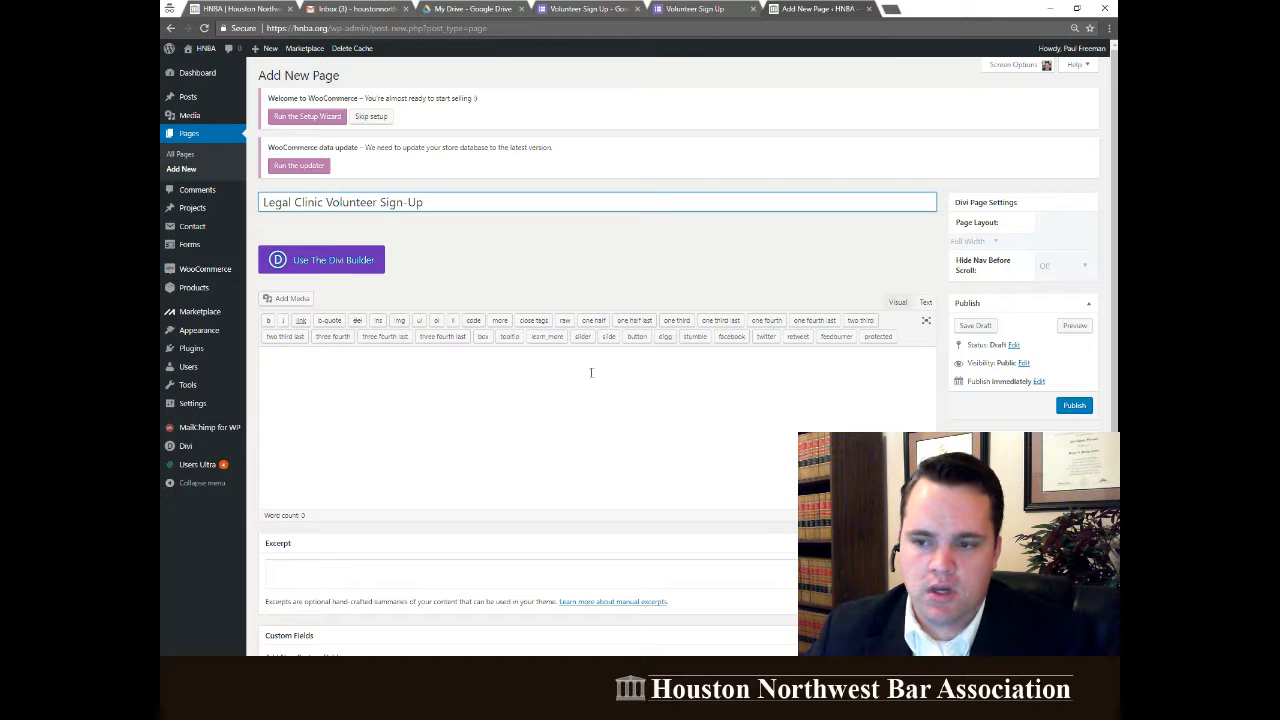
Paste the copied form iframe code into the page's text body and save the page as a draft.
left_click(592, 374)
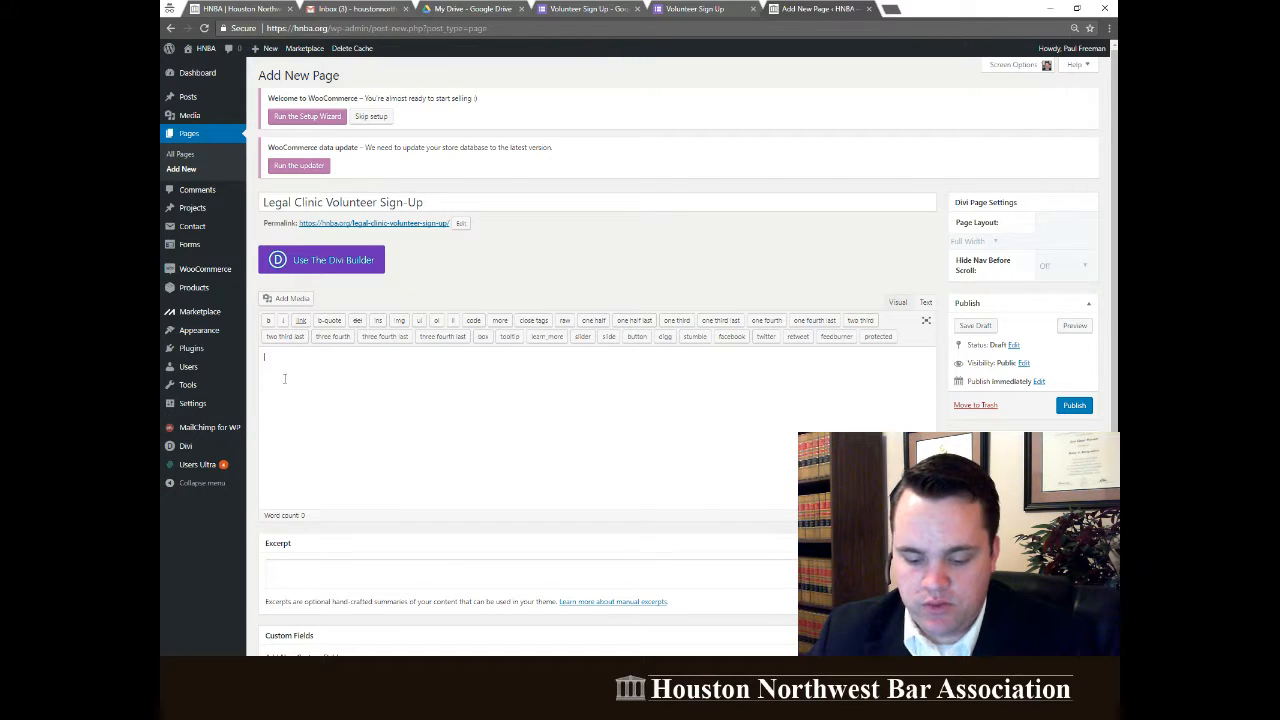
type("<iframe src=\"https://docs.google.com/forms/d/e/1FAIpQLSebpeM7MkW2IXE0YaiyMfVU-ZLFeq83PmAnN_y_7QQOC1zAAg/viewform?embedded=true\" width=\"760\" height=\"500\" frameborder=\"0\" marginheight=\"0\" marginwidth=\"0\">Loading...</iframe>")
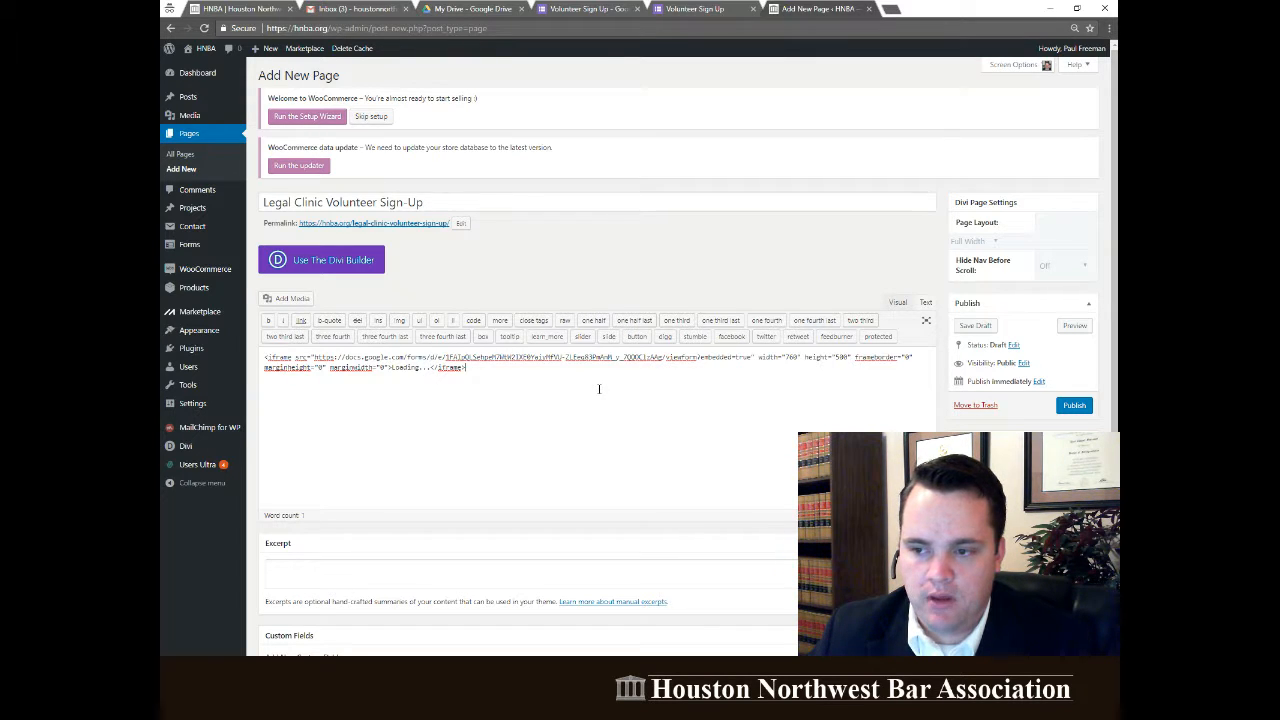
scroll(670, 406, "down", 2)
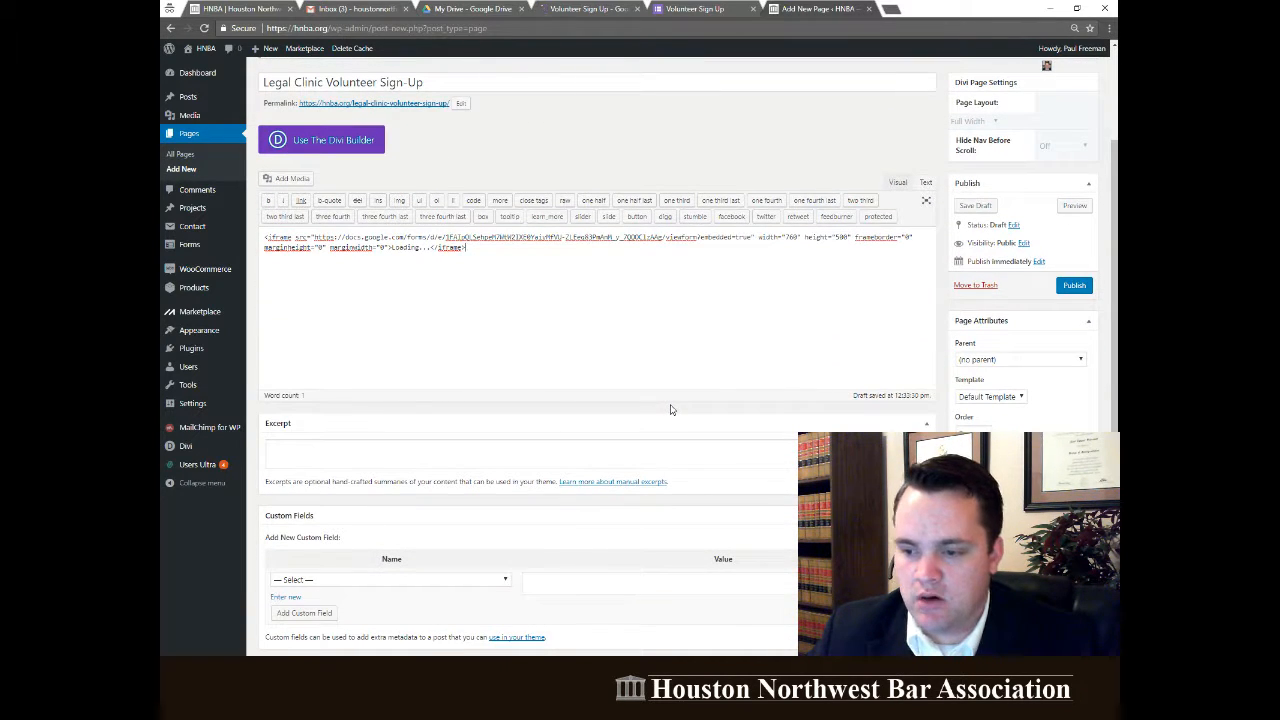
scroll(671, 408, "up", 2)
scroll(717, 412, "down", 1)
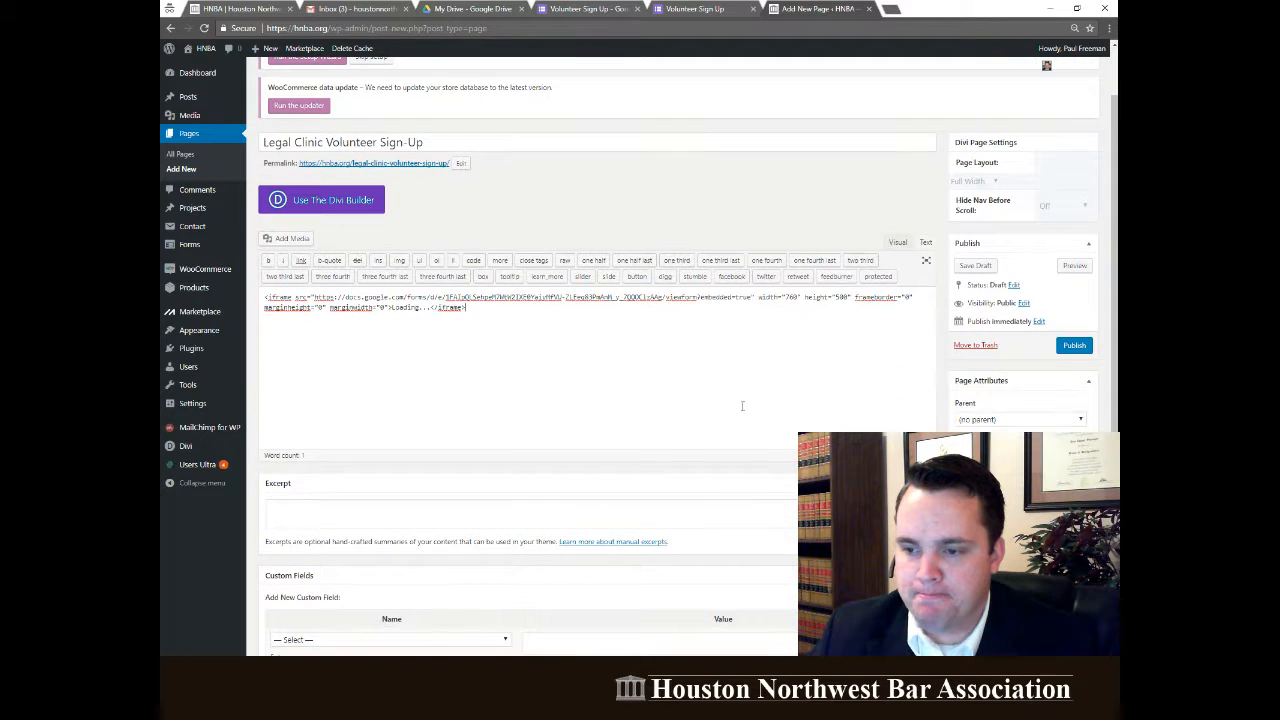
left_click(976, 266)
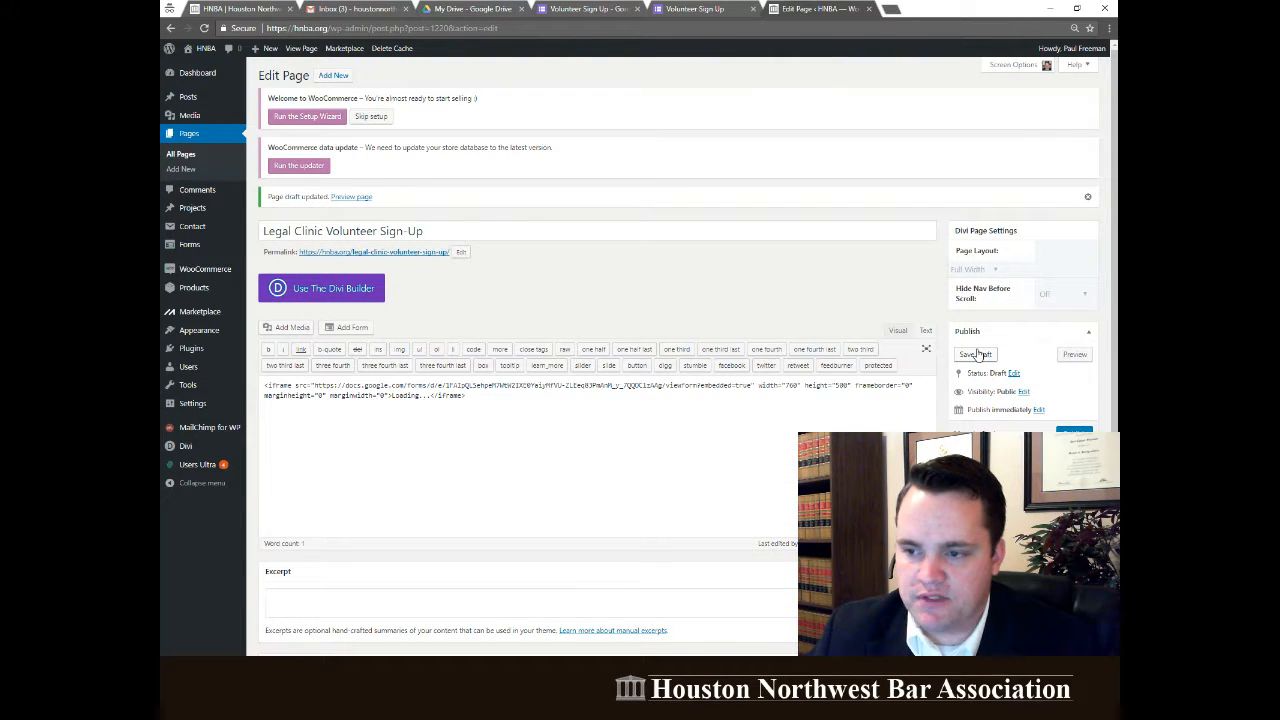
Preview the Legal Clinic Volunteer Sign-Up page and examine how the embedded form fits, from its header to the submit area.
right_click(1071, 360)
left_click(1036, 368)
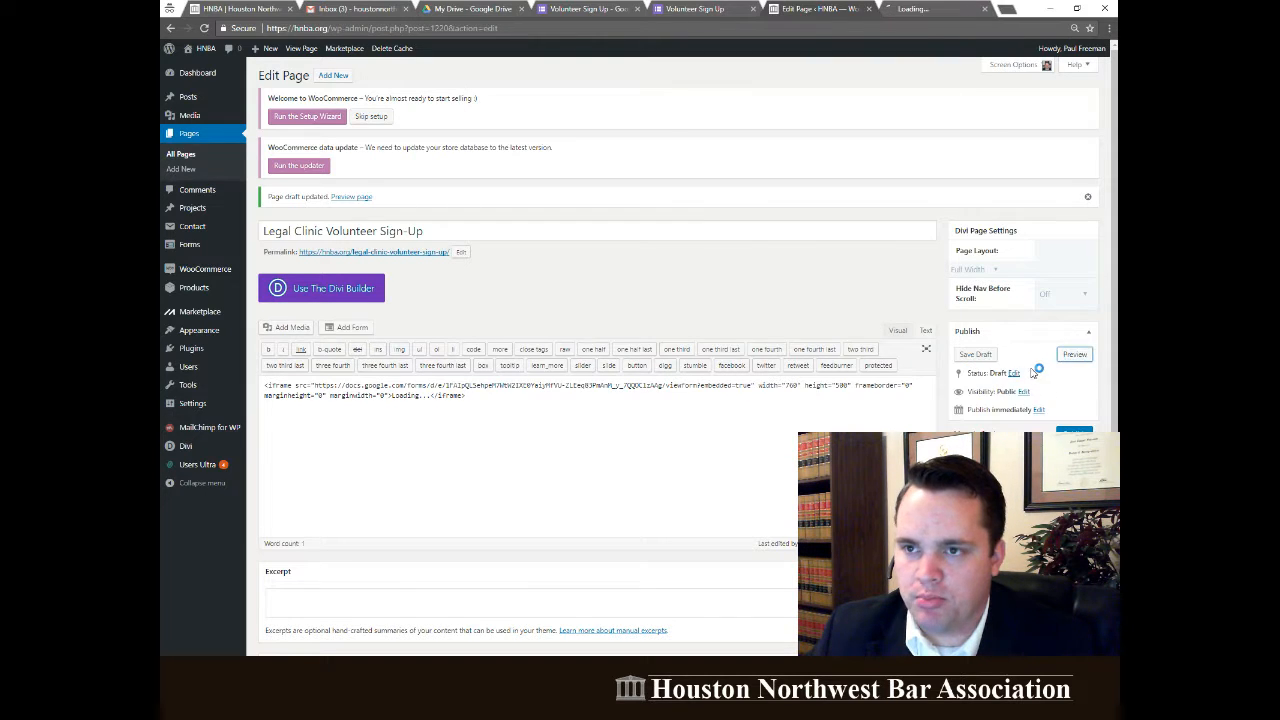
left_click(921, 8)
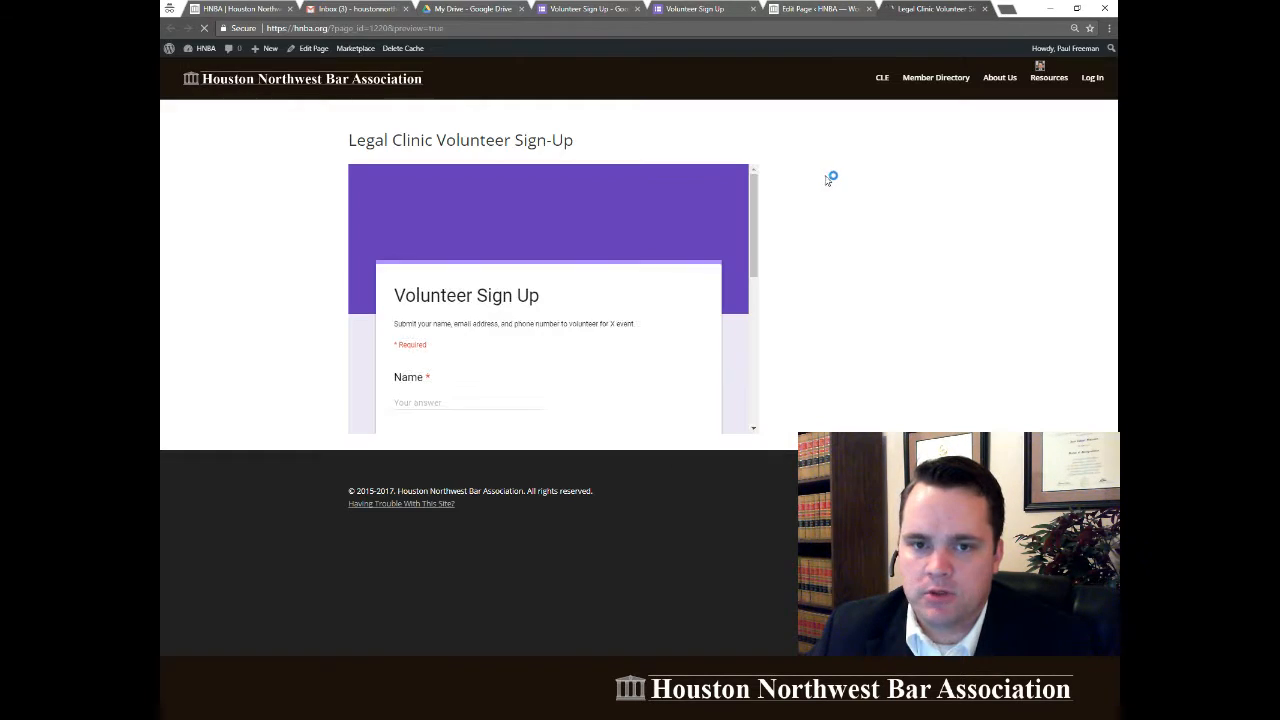
scroll(523, 314, "down", 7)
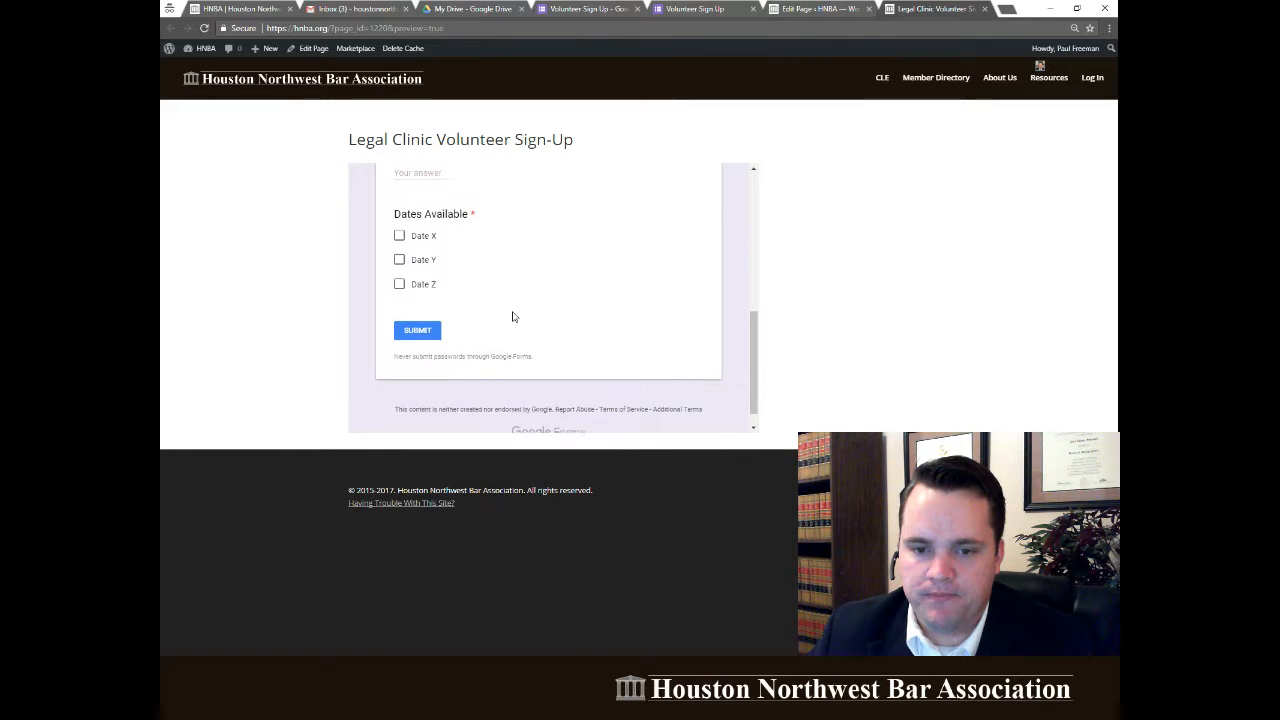
scroll(495, 343, "up", 7)
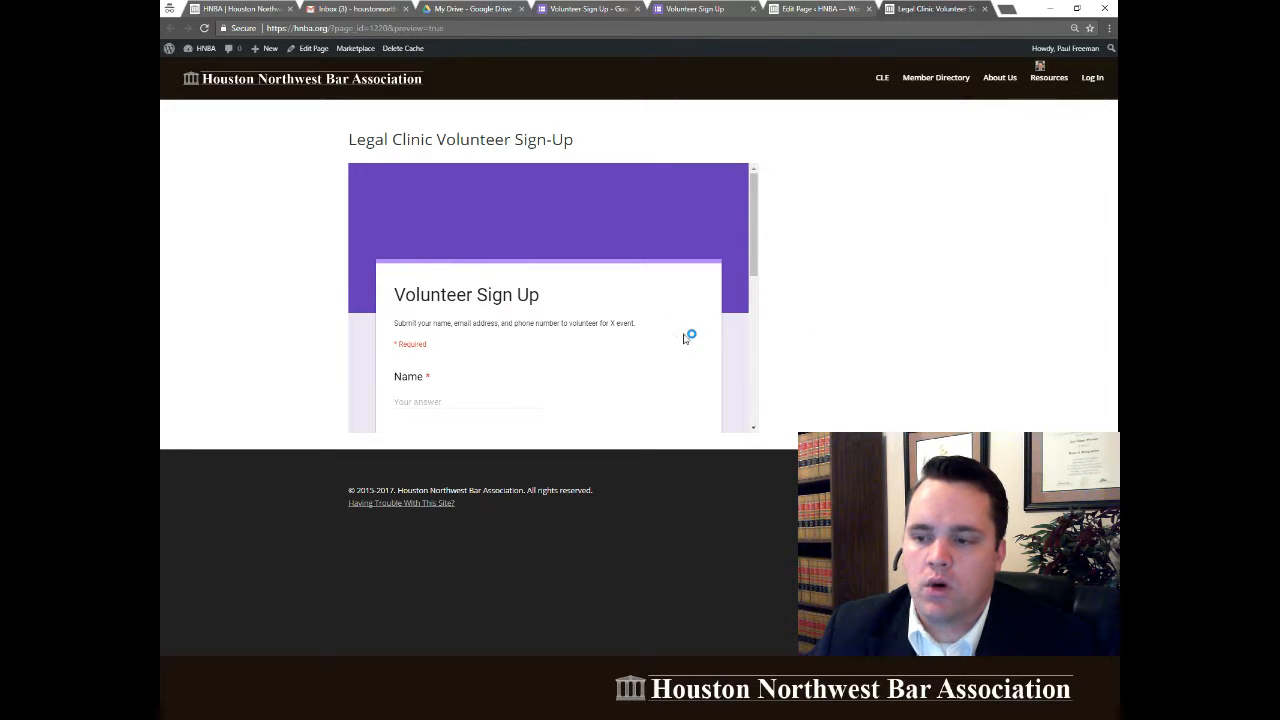
scroll(684, 338, "down", 6)
scroll(660, 320, "up", 6)
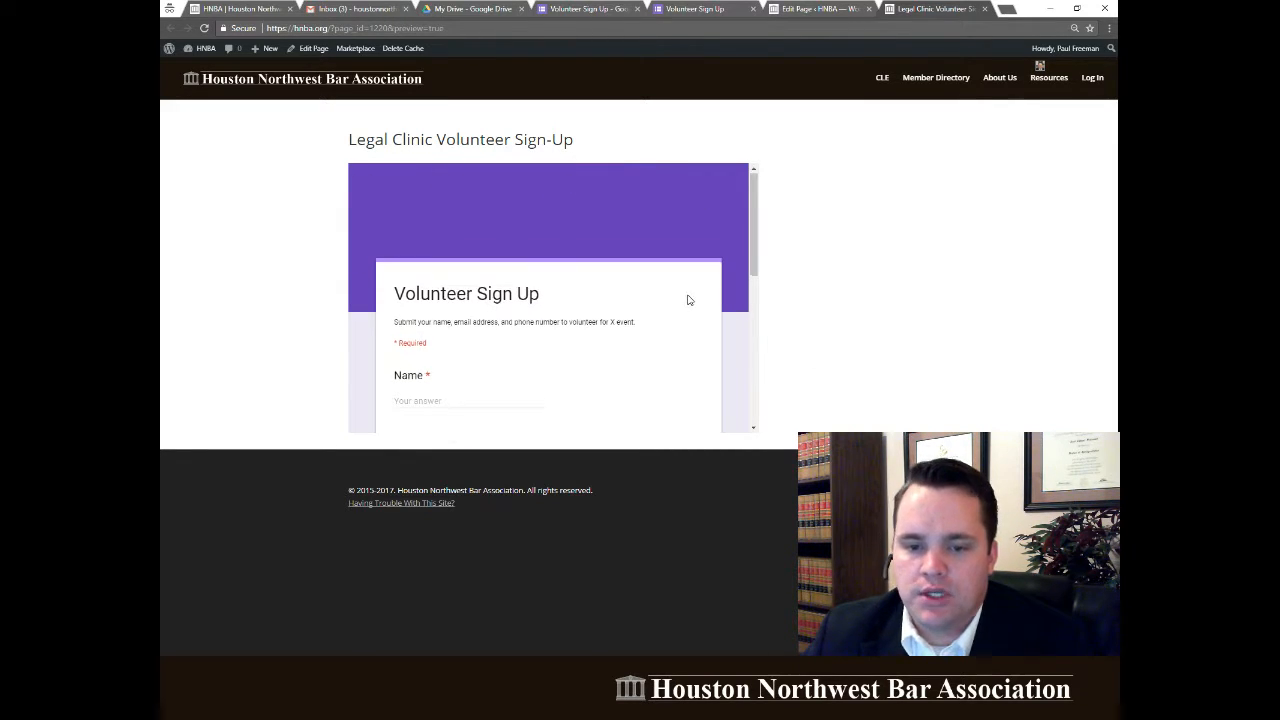
scroll(700, 300, "down", 6)
scroll(739, 315, "up", 8)
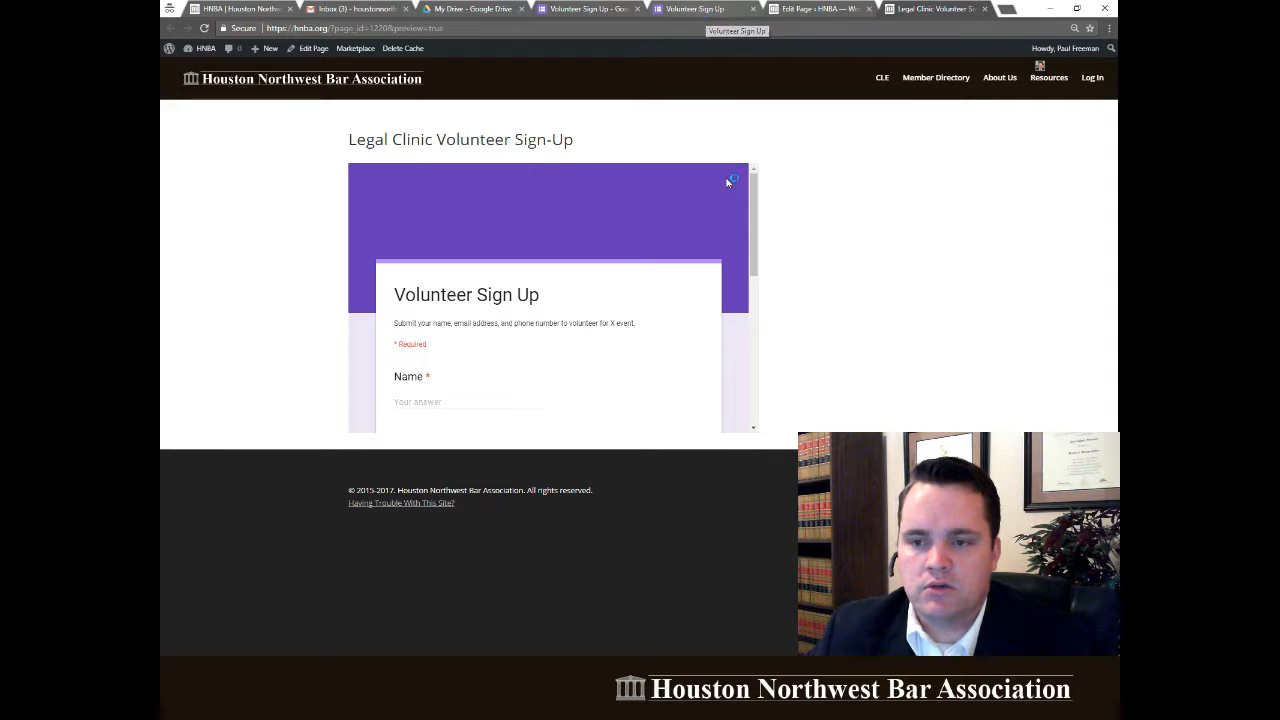
Switch to the Volunteer Sign Up form in Google Forms and set its embed width to 900 px.
left_click(598, 10)
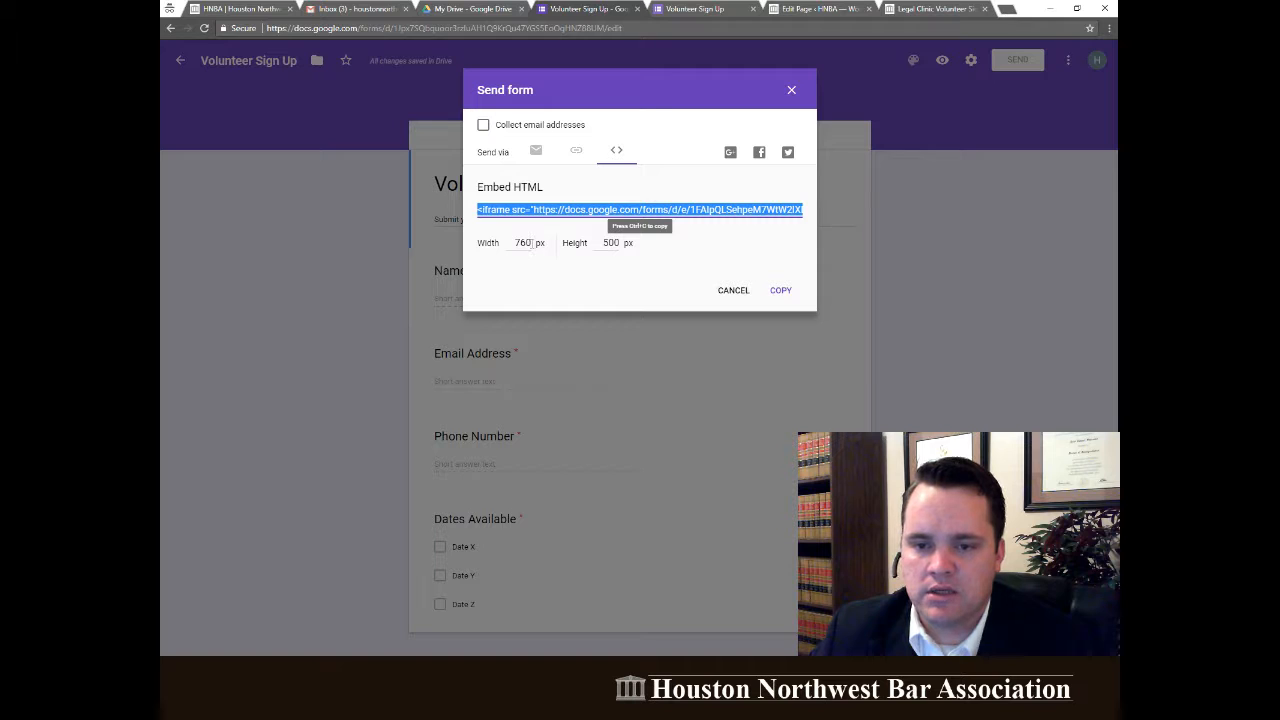
left_click(530, 243)
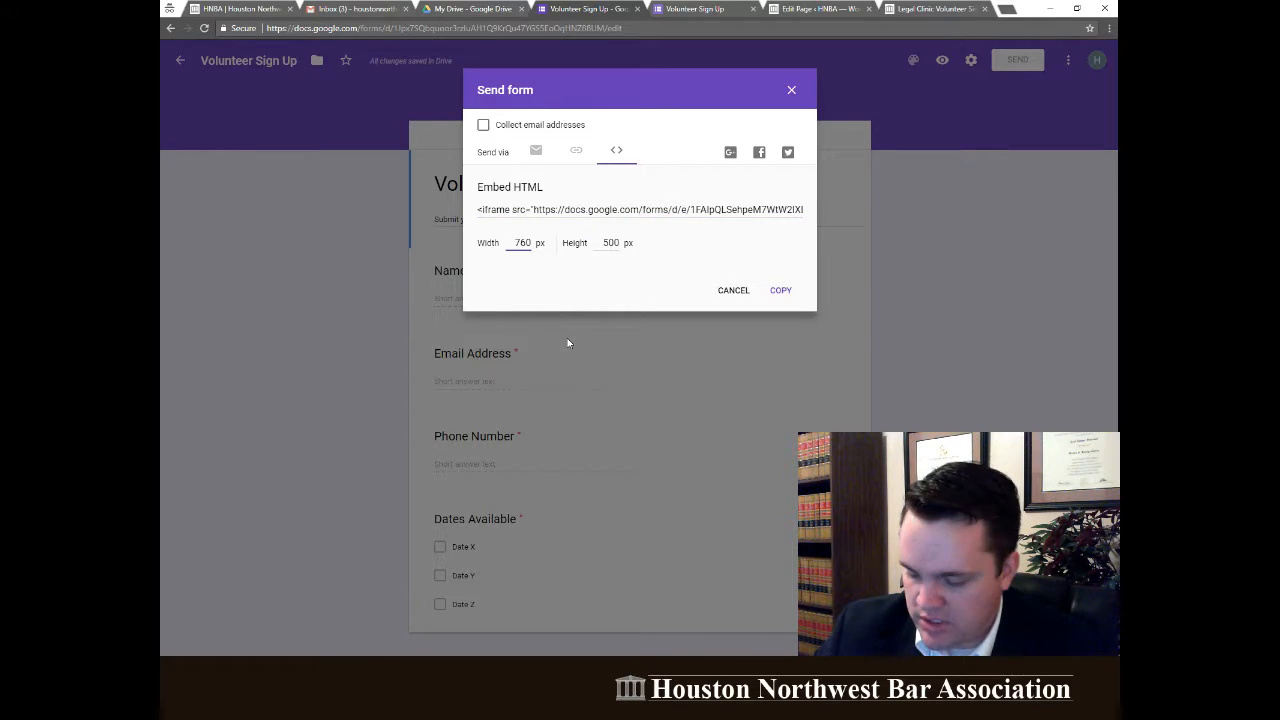
key("BackSpace")
key("BackSpace")
key("BackSpace")
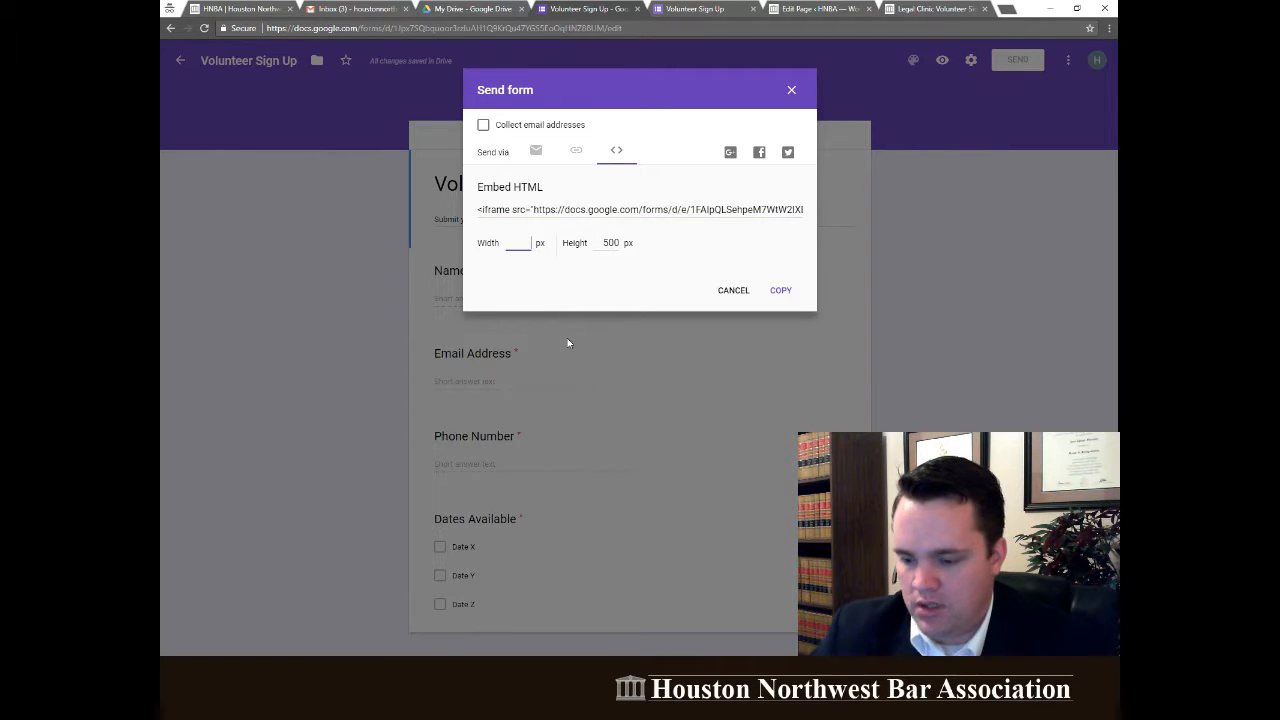
type("10")
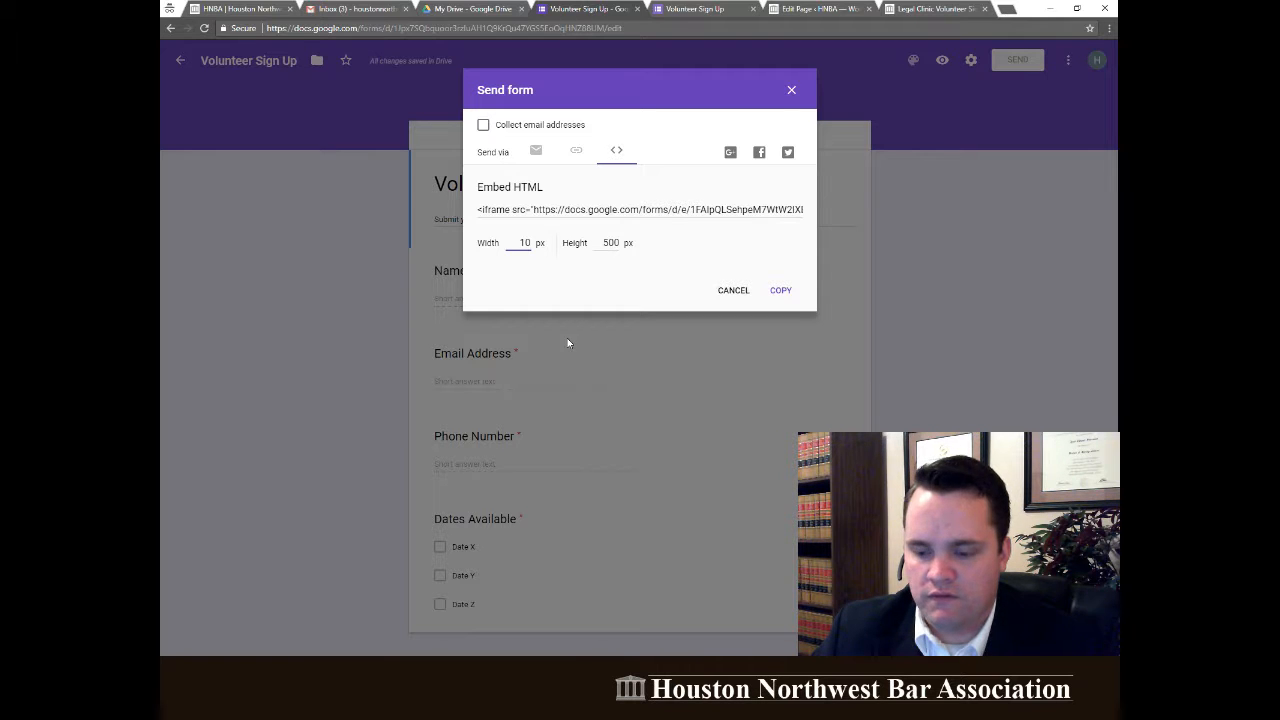
key("BackSpace")
key("BackSpace")
type("9")
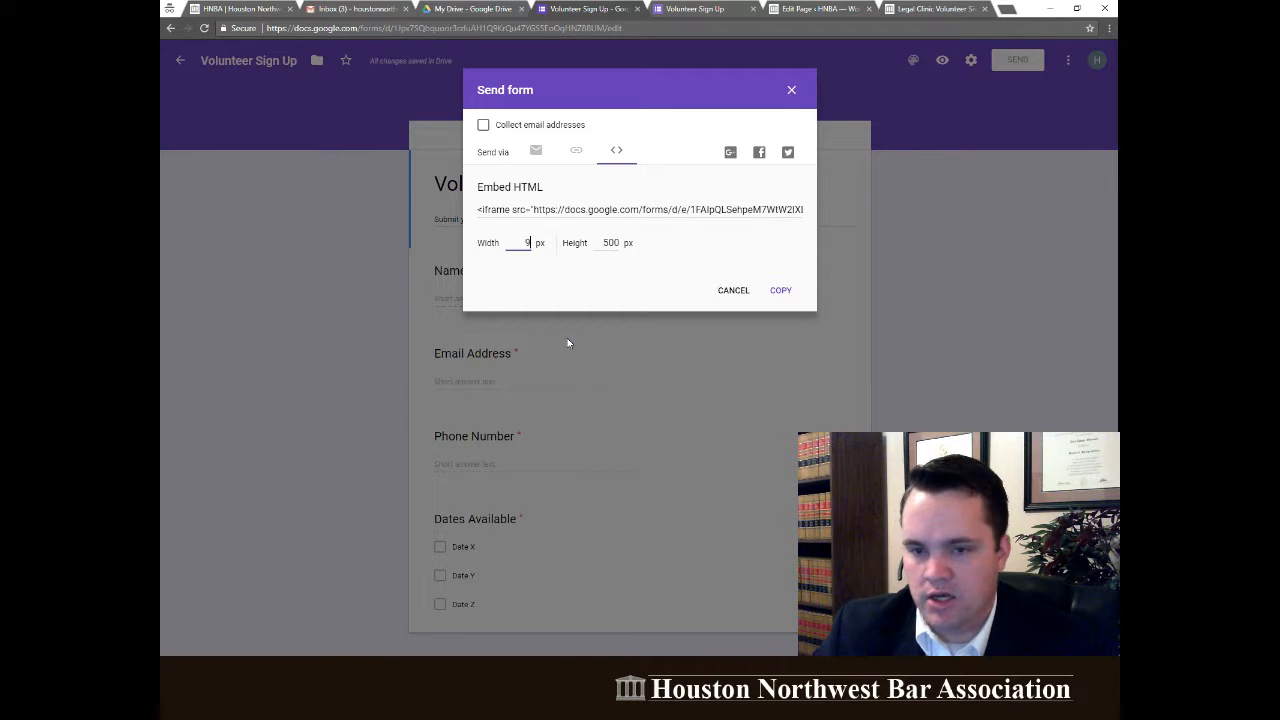
type("00")
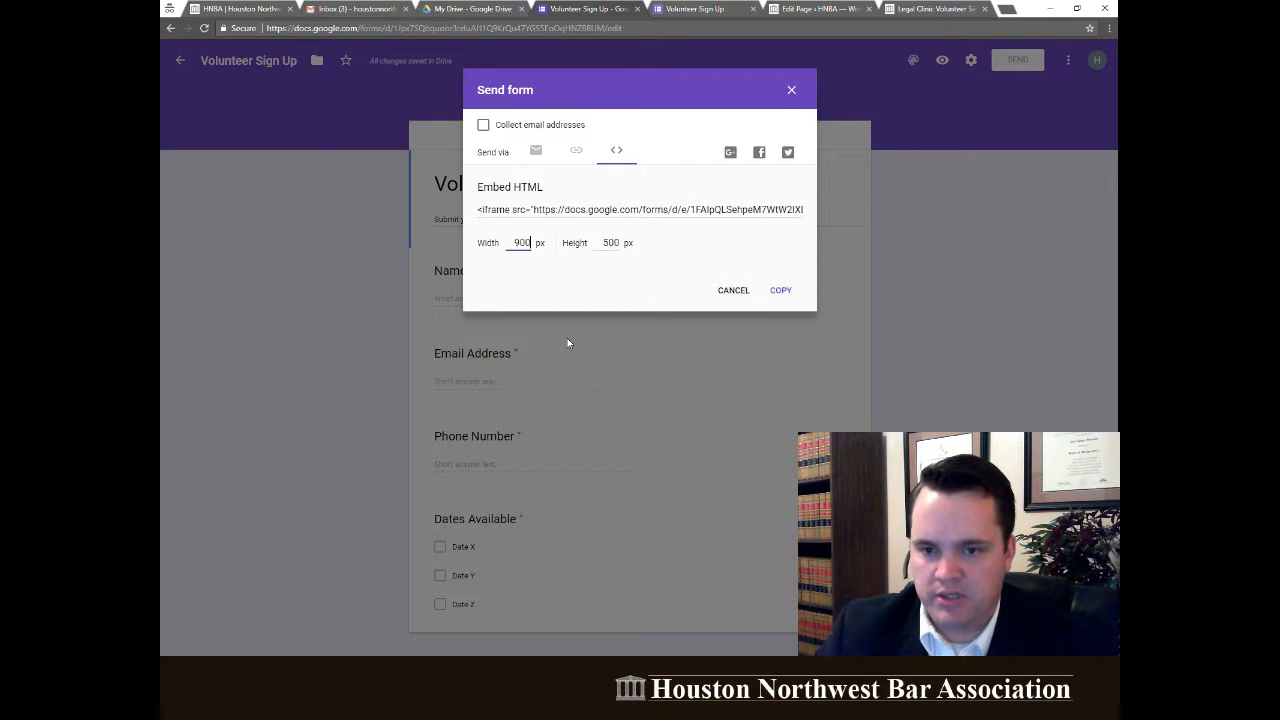
Check the embedded form's length in the page preview and set the form's embed height to 1500 px.
left_click(905, 10)
scroll(756, 243, "down", 1)
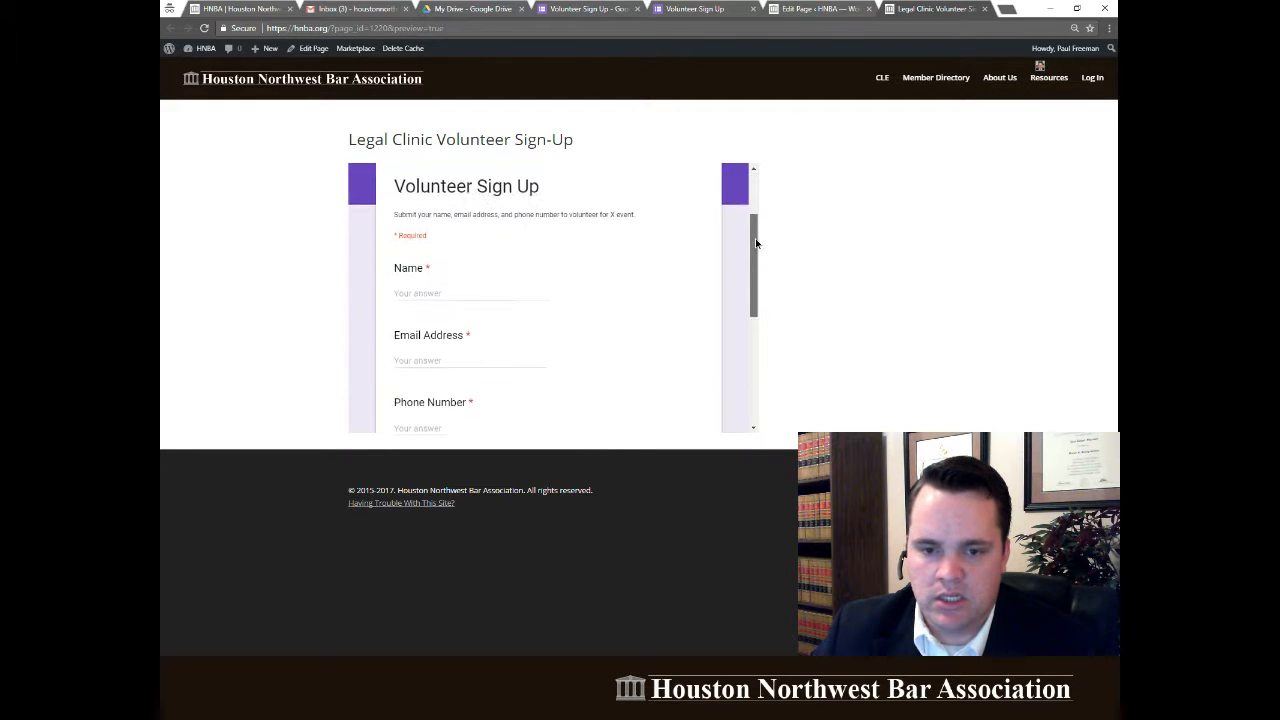
left_click_drag(756, 243, 753, 390)
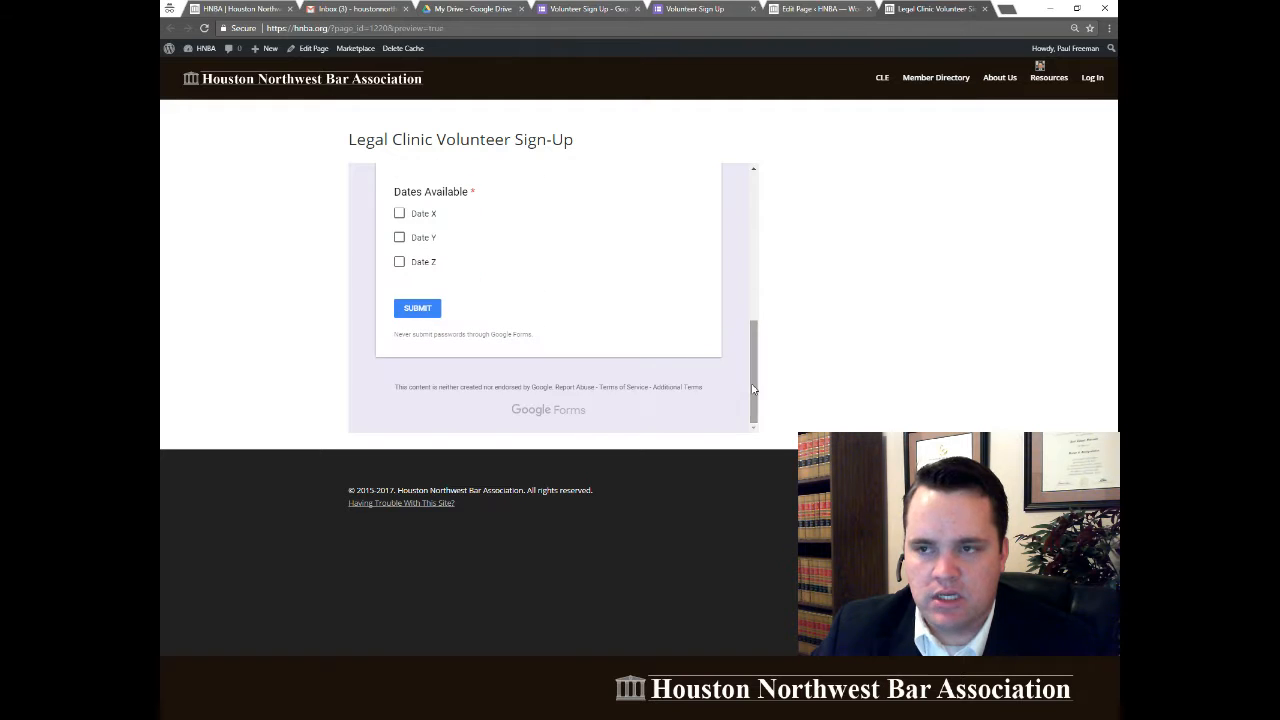
left_click(828, 8)
left_click(588, 8)
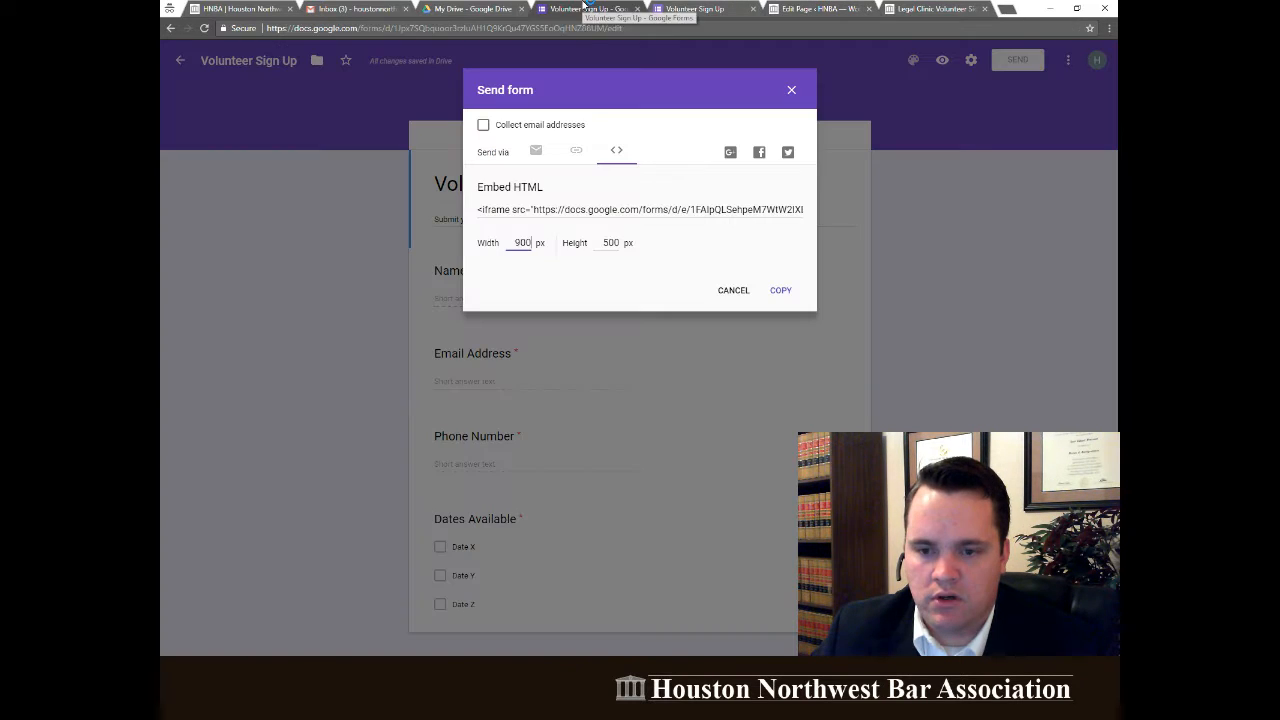
left_click(600, 244)
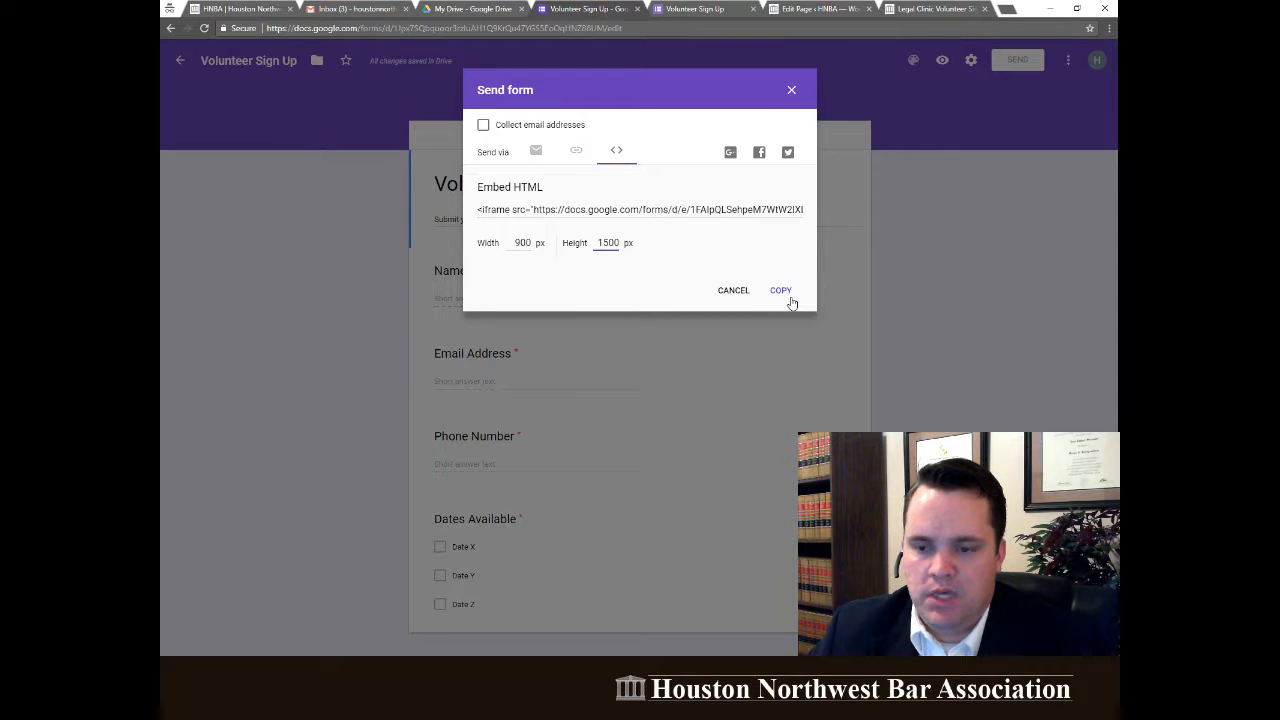
Look at the page preview again and copy the form's resized embed HTML from Google Forms.
left_click(906, 8)
scroll(594, 309, "up", 10)
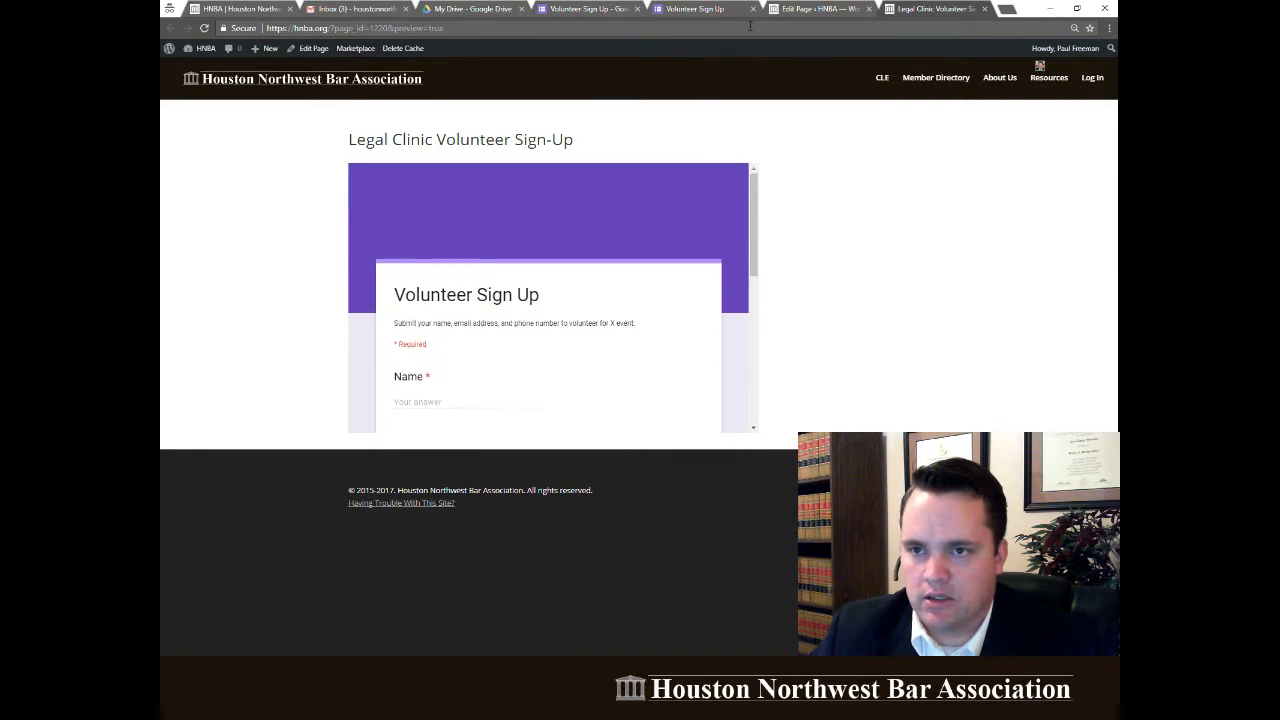
left_click(695, 8)
left_click(590, 8)
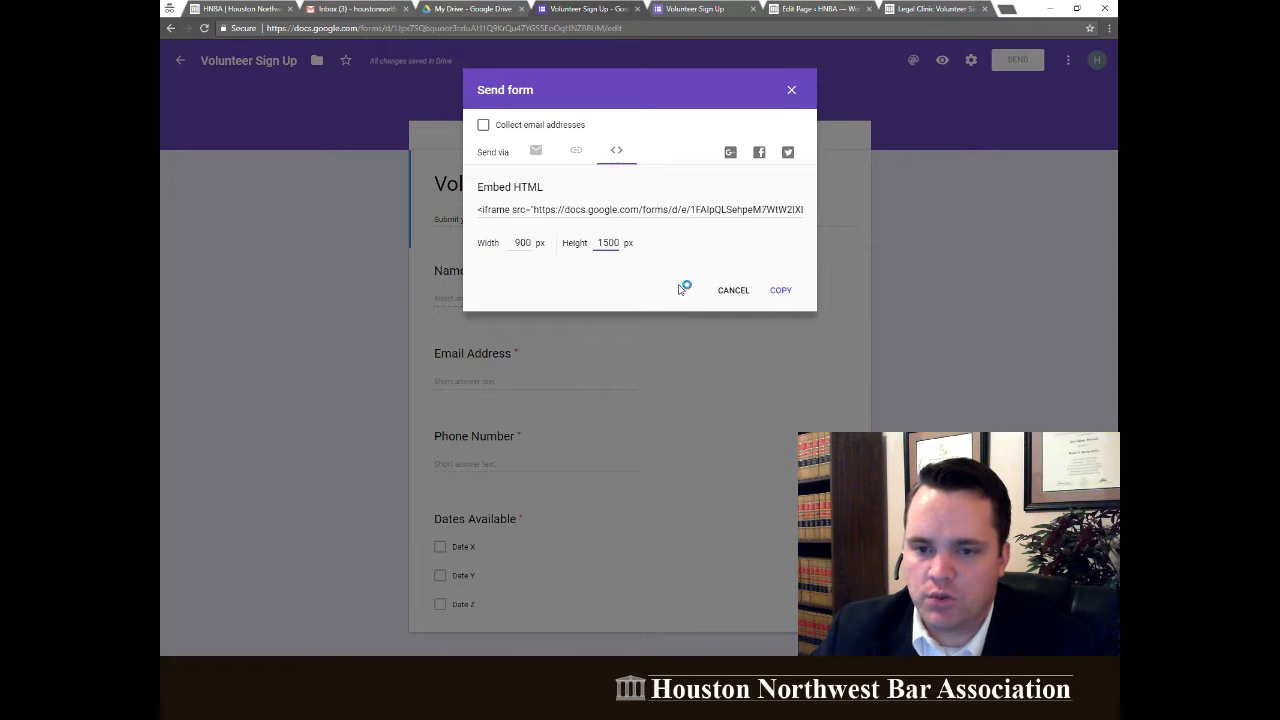
left_click(695, 211)
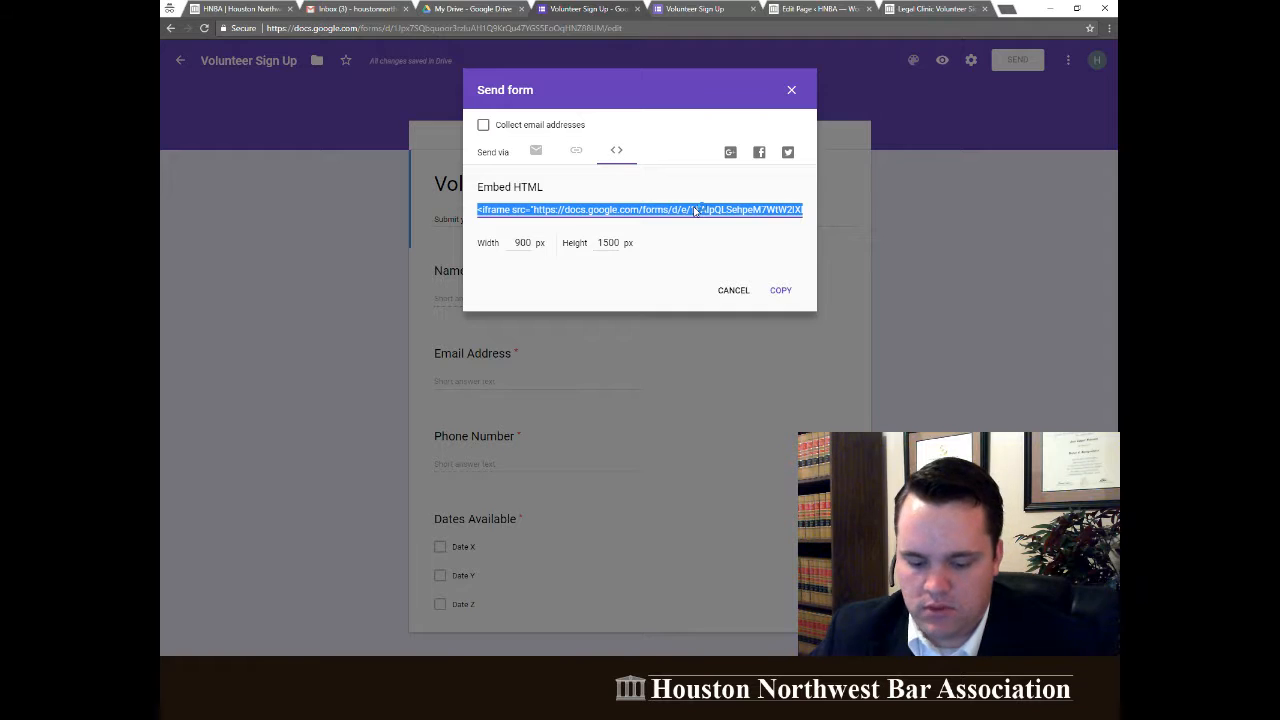
Replace the WordPress page's iframe code with the copied 900 by 1500 px version and save the draft.
left_click(805, 8)
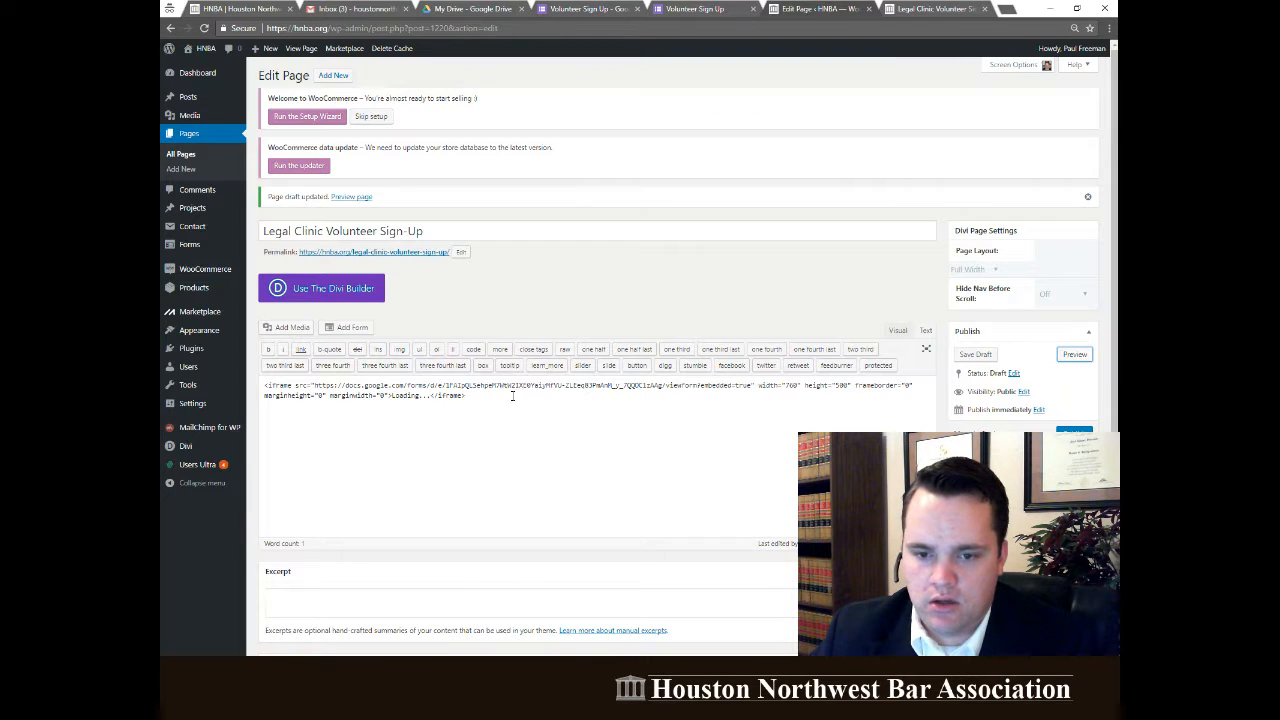
key("ctrl+a")
right_click(262, 387)
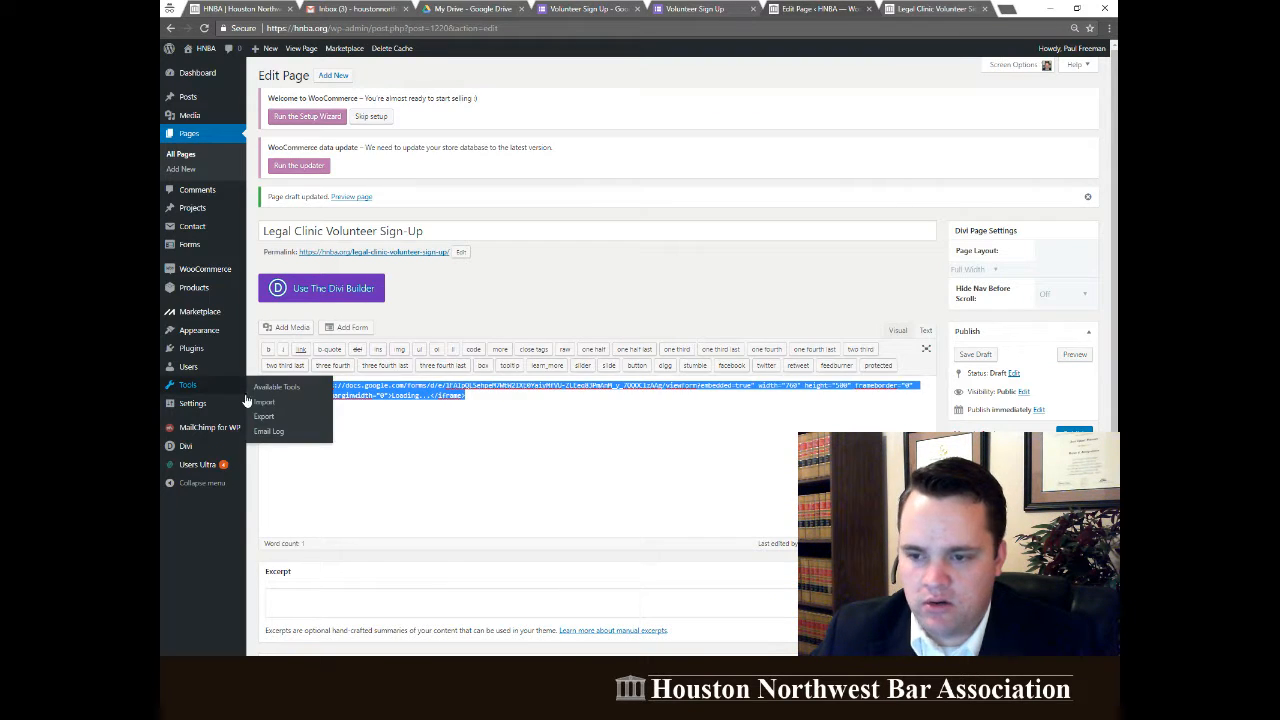
left_click(250, 398)
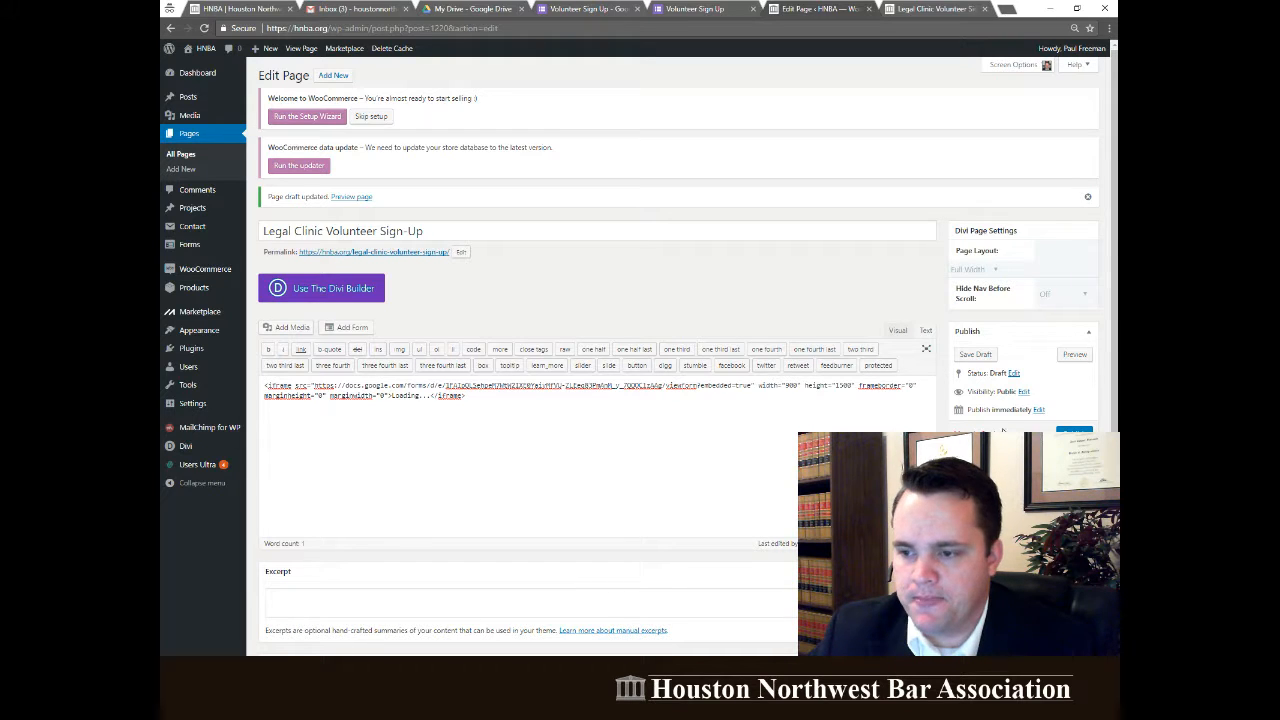
left_click(982, 356)
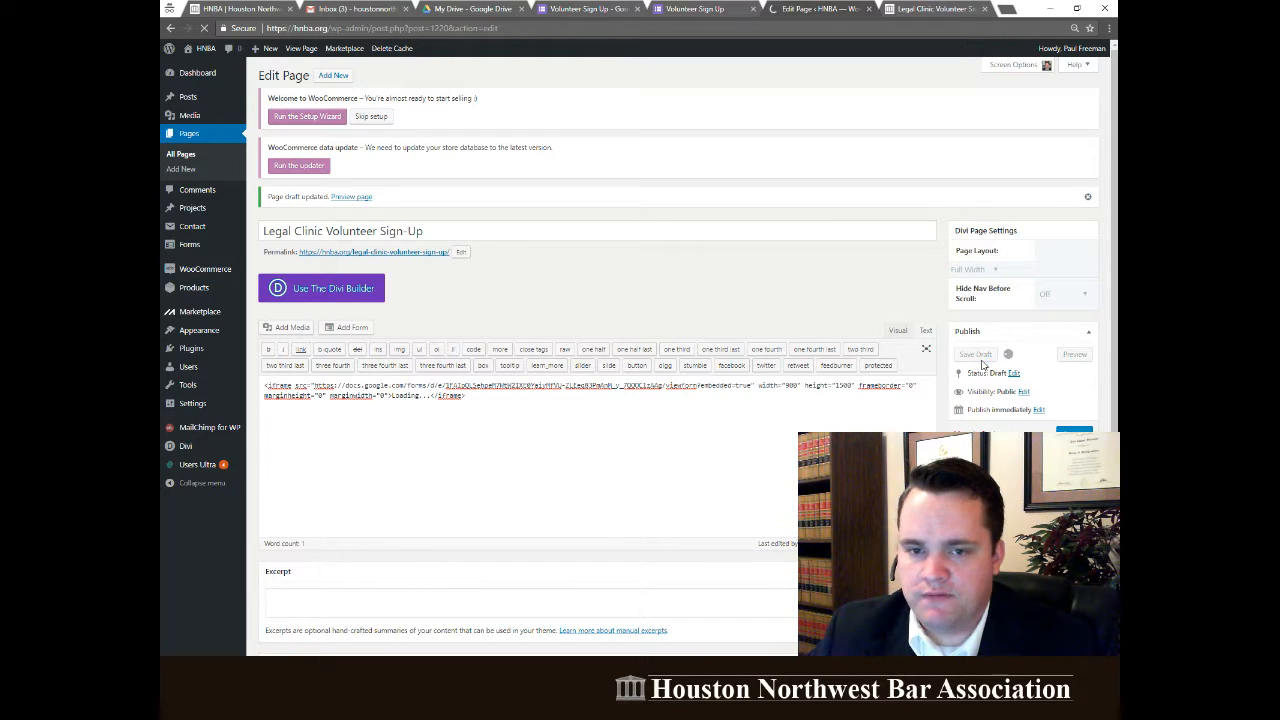
Examine the page preview to check that the resized form fits without its own scrolling area.
left_click(930, 9)
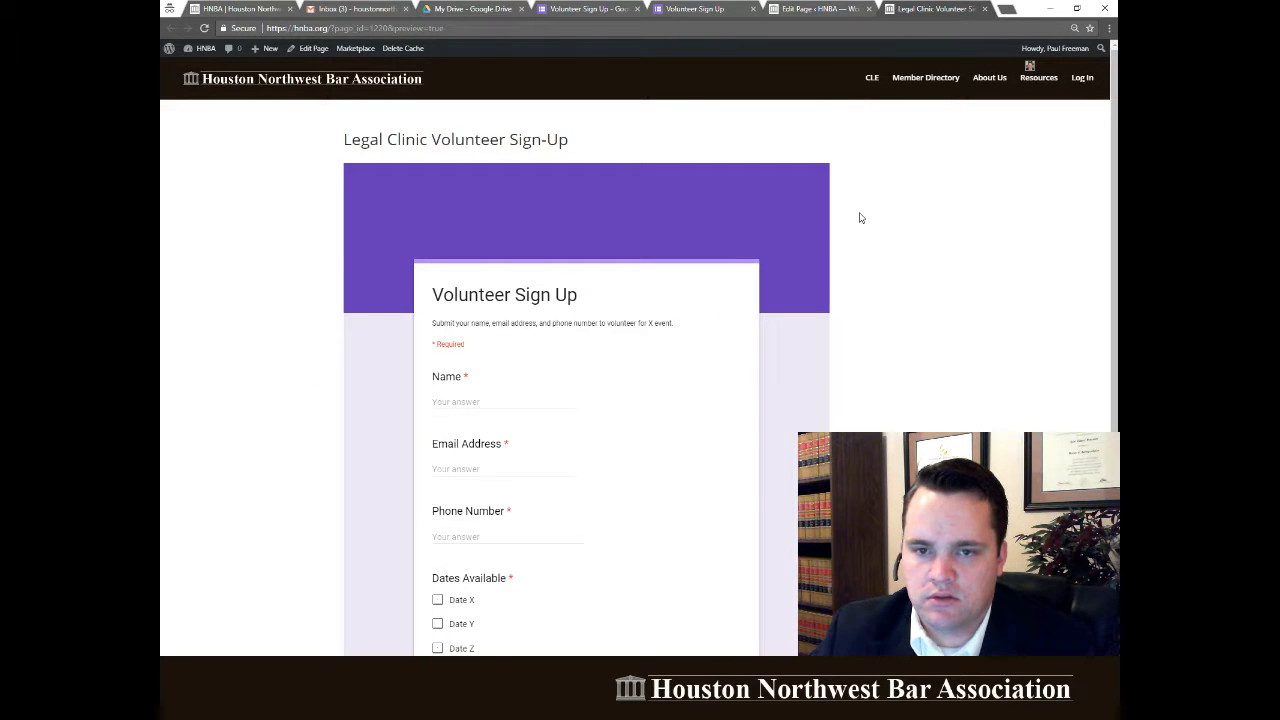
scroll(905, 228, "down", 4)
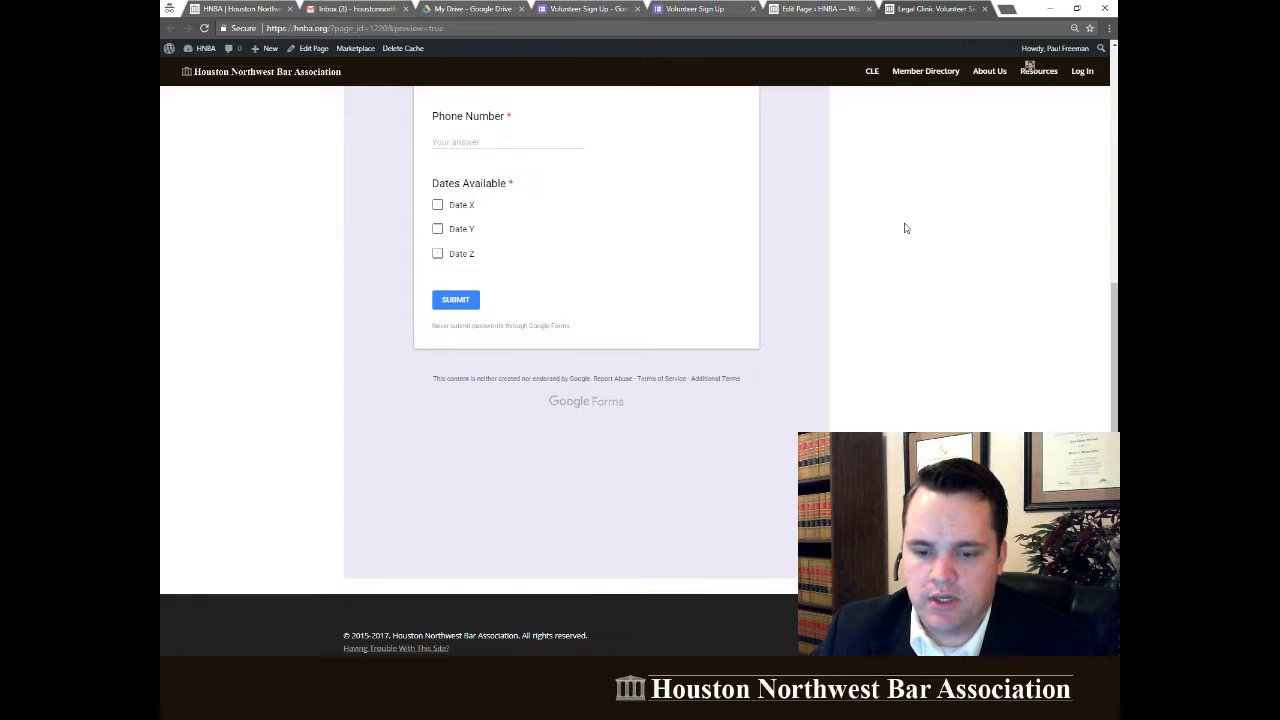
scroll(905, 228, "up", 2)
scroll(623, 560, "down", 2)
scroll(608, 560, "up", 4)
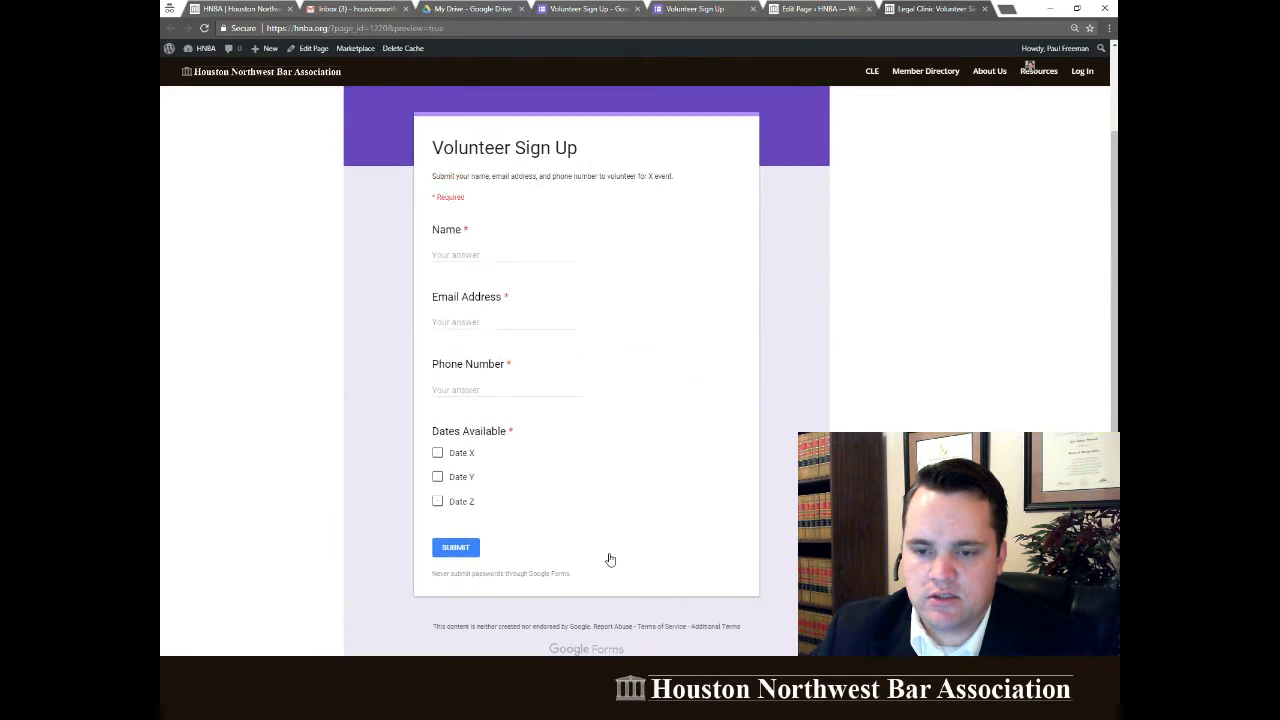
scroll(613, 557, "down", 4)
scroll(615, 557, "up", 3)
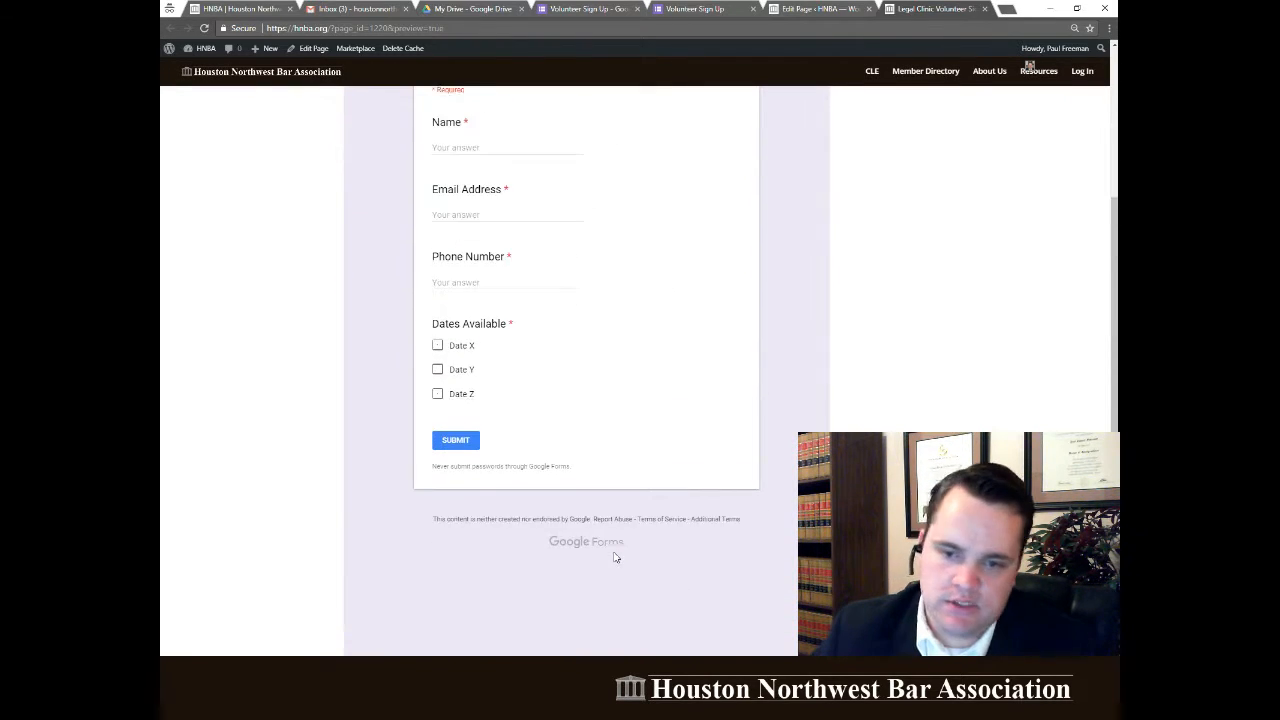
scroll(614, 557, "up", 2)
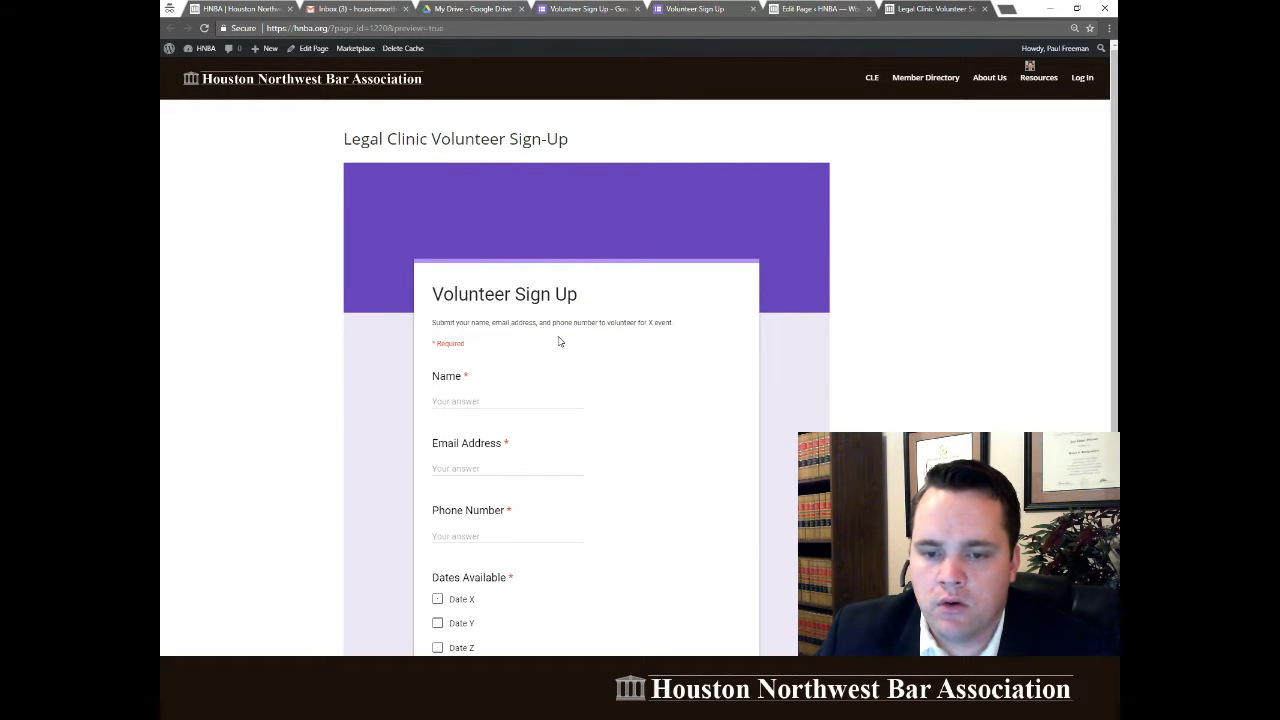
Add the text "A brief description of the event." above the iframe code in the WordPress page and save the draft.
left_click(788, 12)
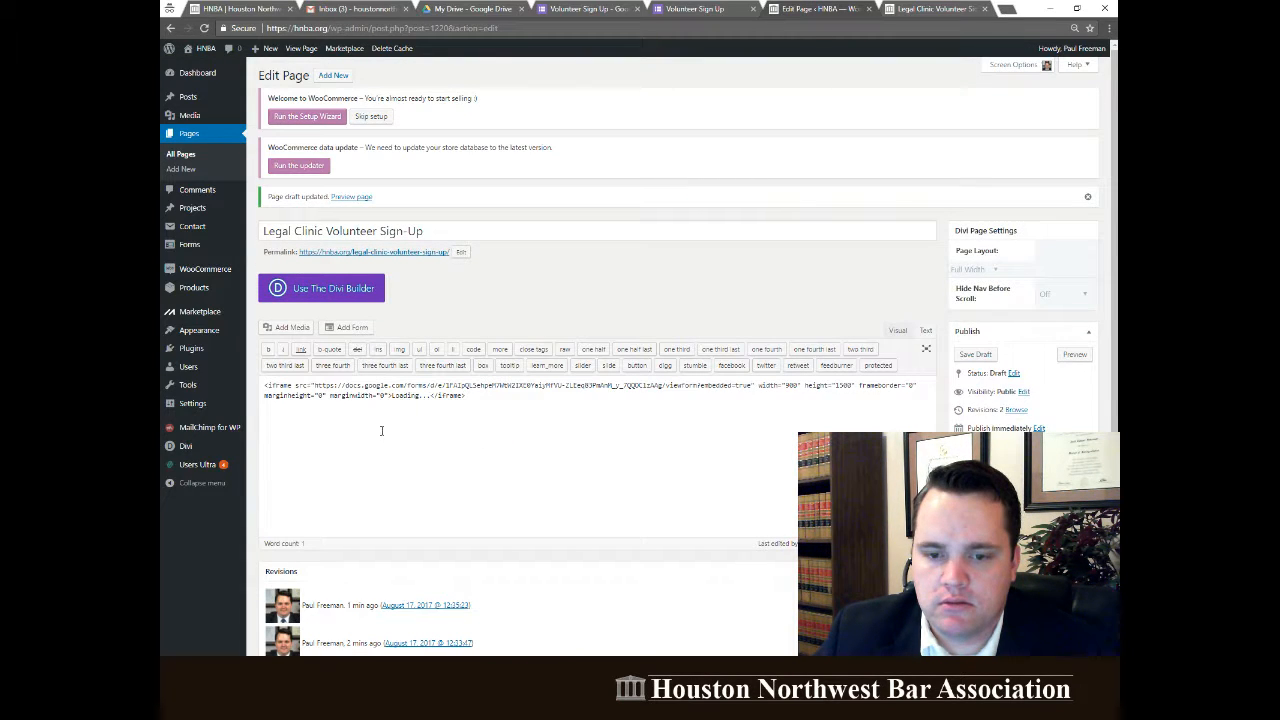
left_click(262, 385)
key("Return")
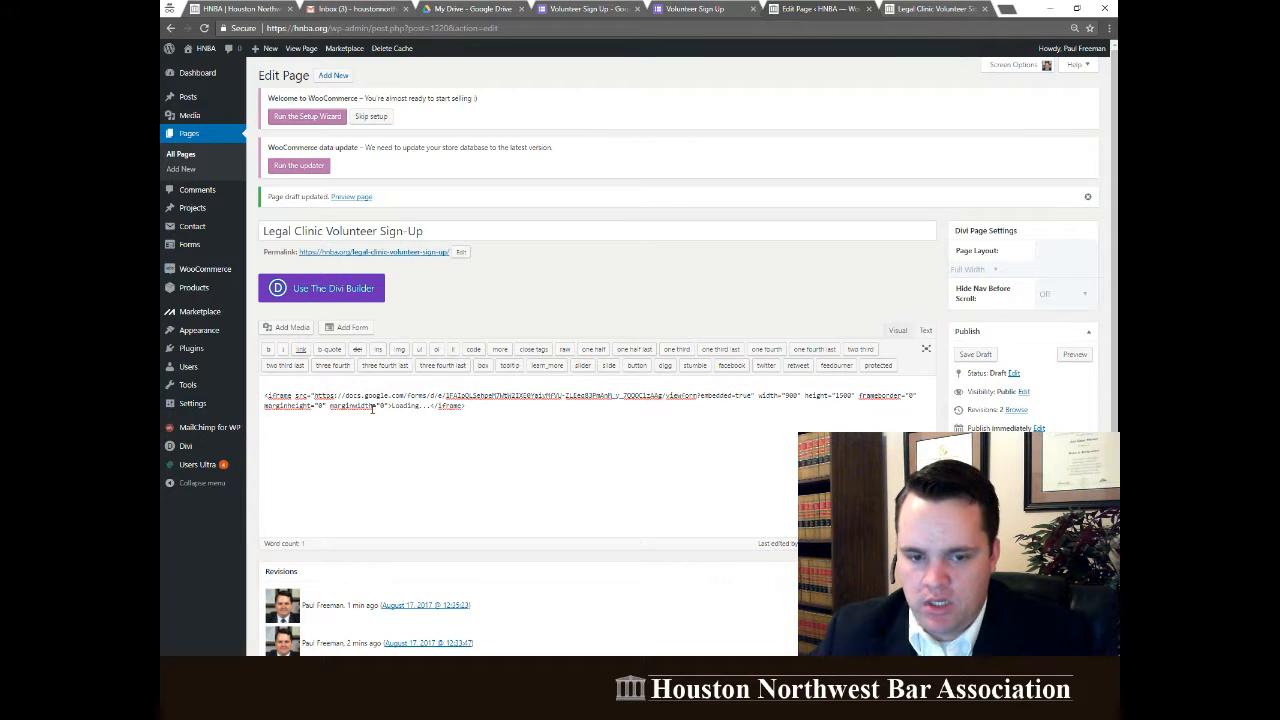
key("Return")
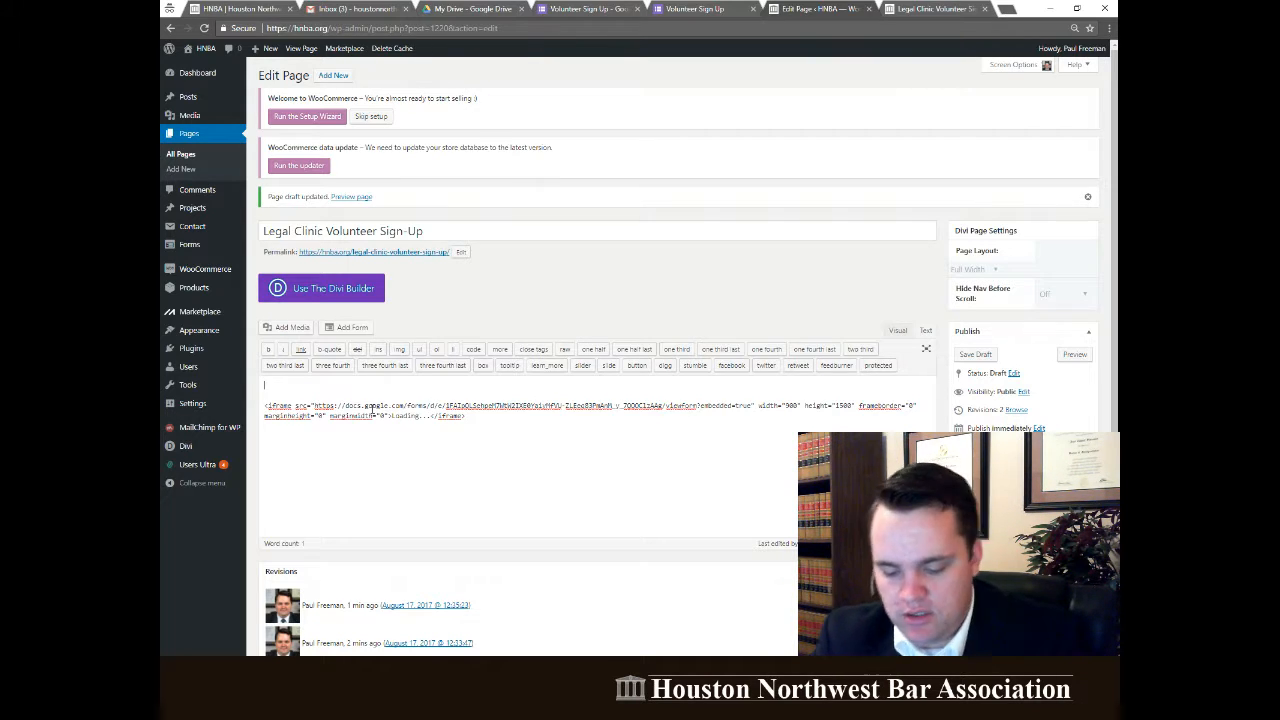
type("A brief description of the event.")
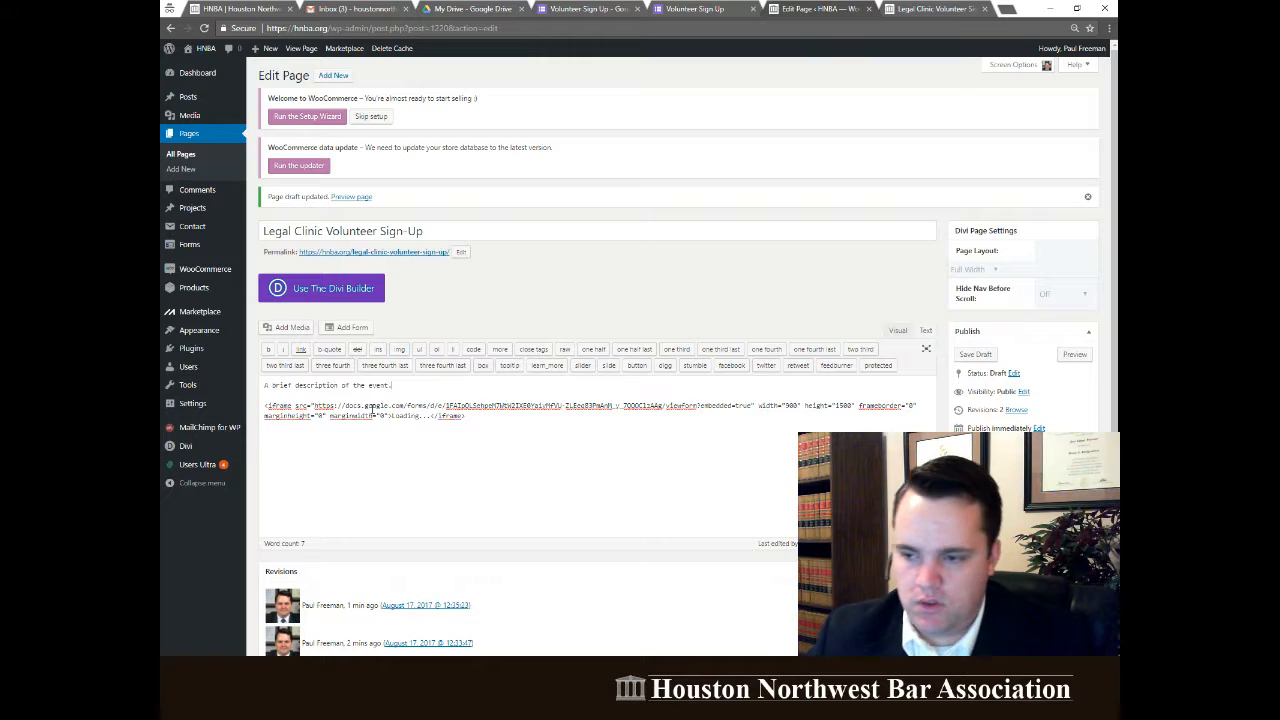
left_click(978, 355)
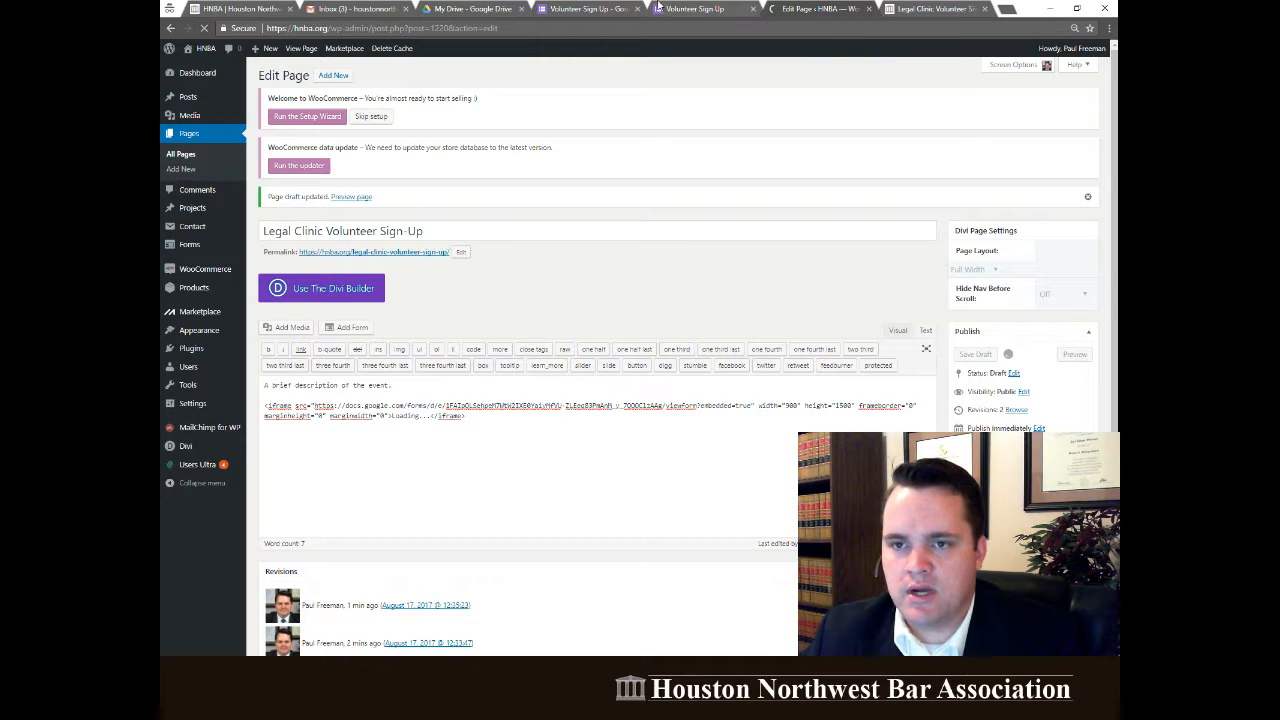
Return to the Volunteer Sign Up form in Google Forms and close its Send form dialog.
left_click(579, 9)
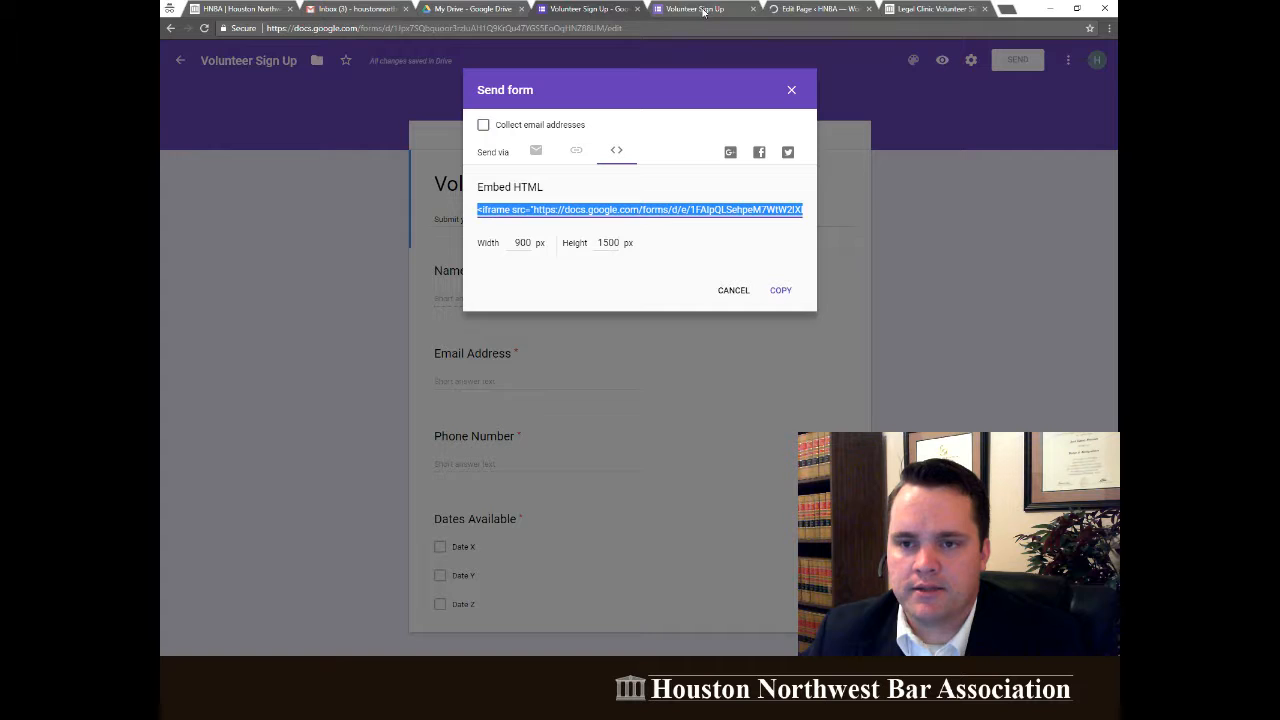
left_click(792, 91)
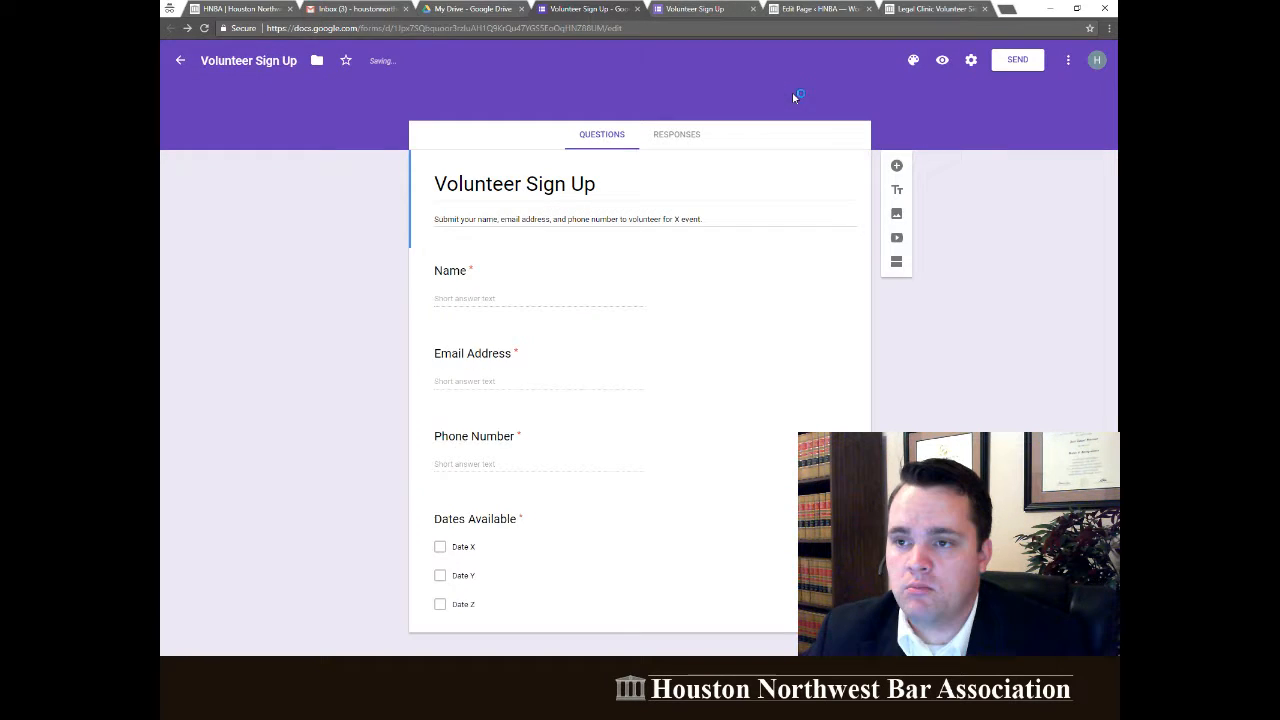
Change the Volunteer Sign Up form's theme colour to brown and open its Send form dialog.
left_click(913, 63)
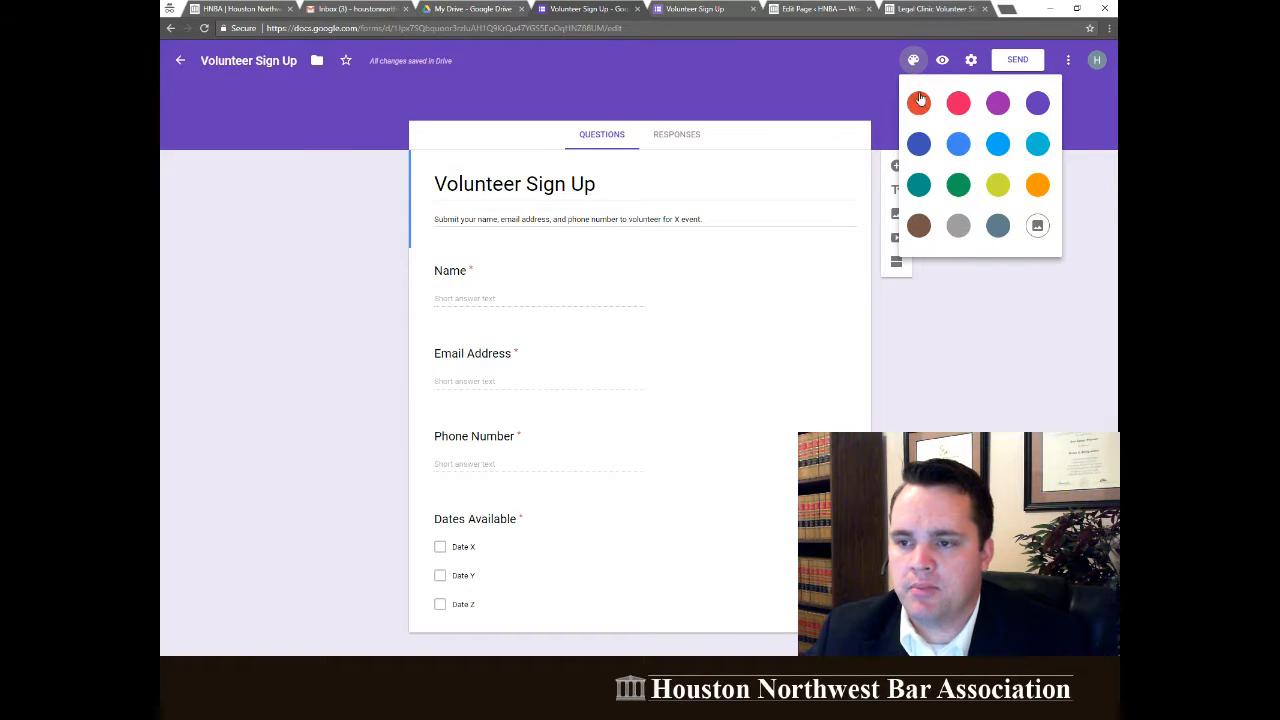
left_click(918, 225)
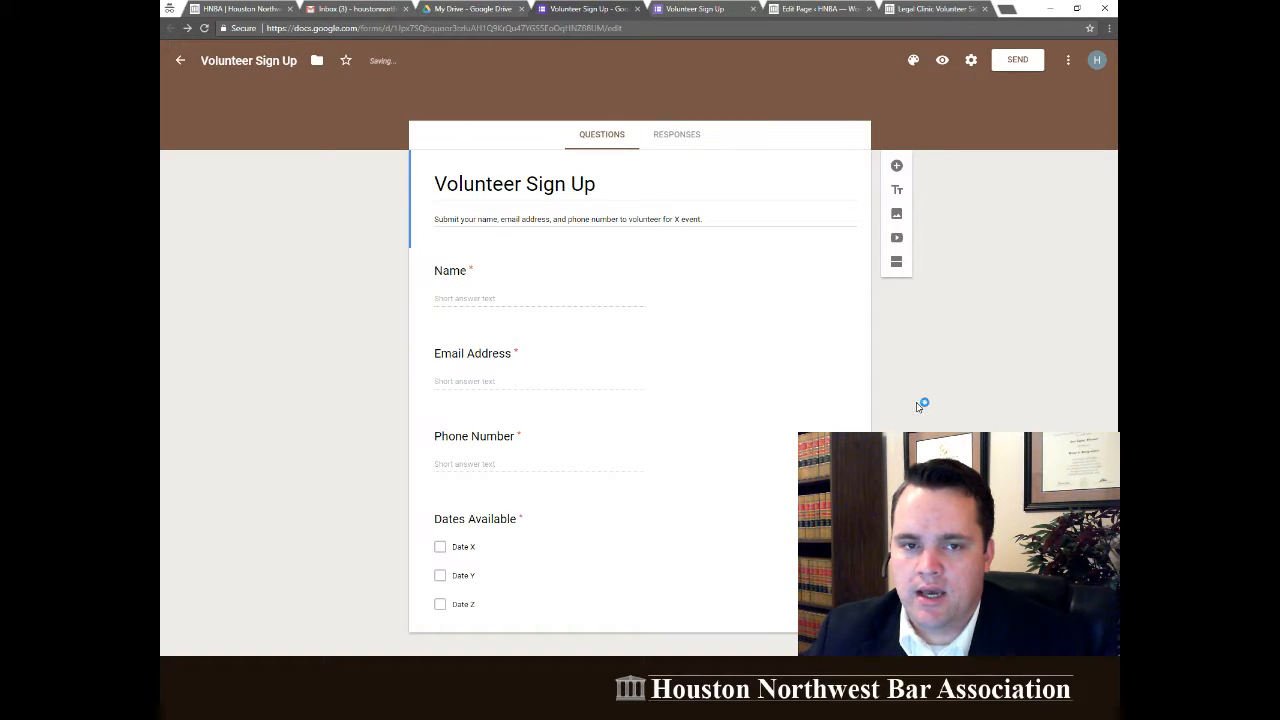
left_click(1019, 62)
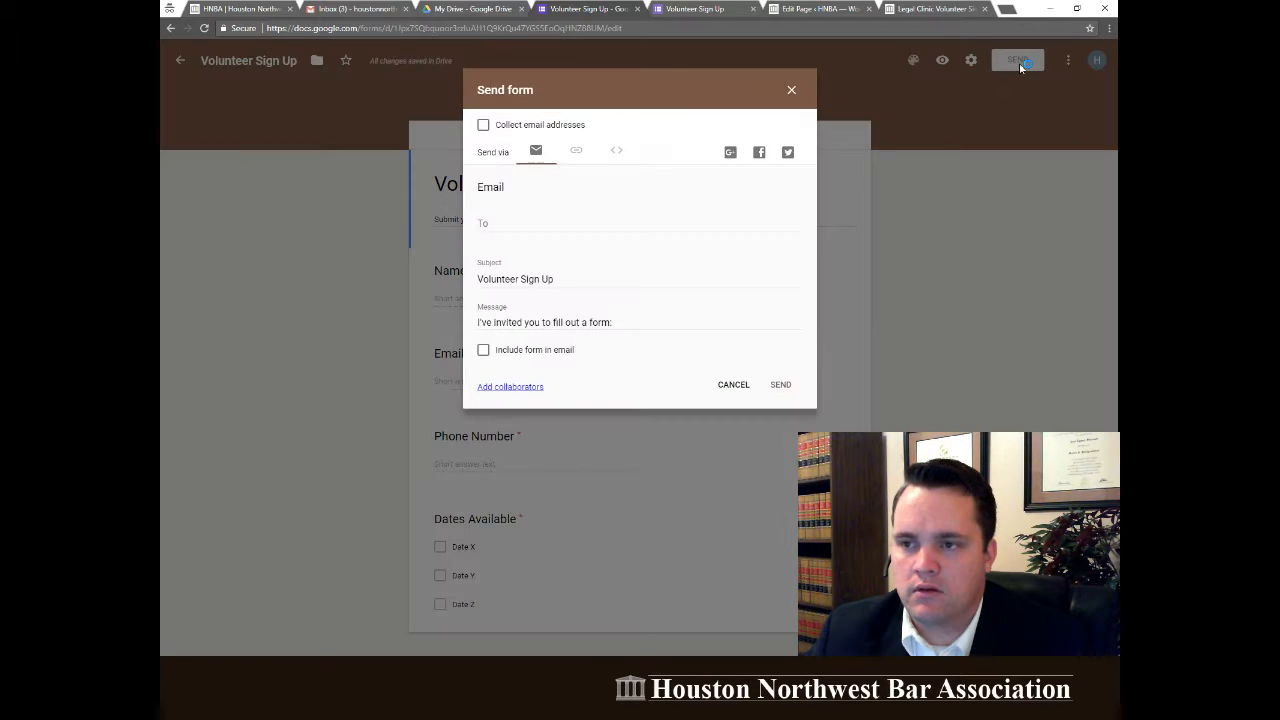
Reload the Legal Clinic Volunteer Sign-Up page preview and check the description and the recoloured form down to its submit button.
left_click(891, 12)
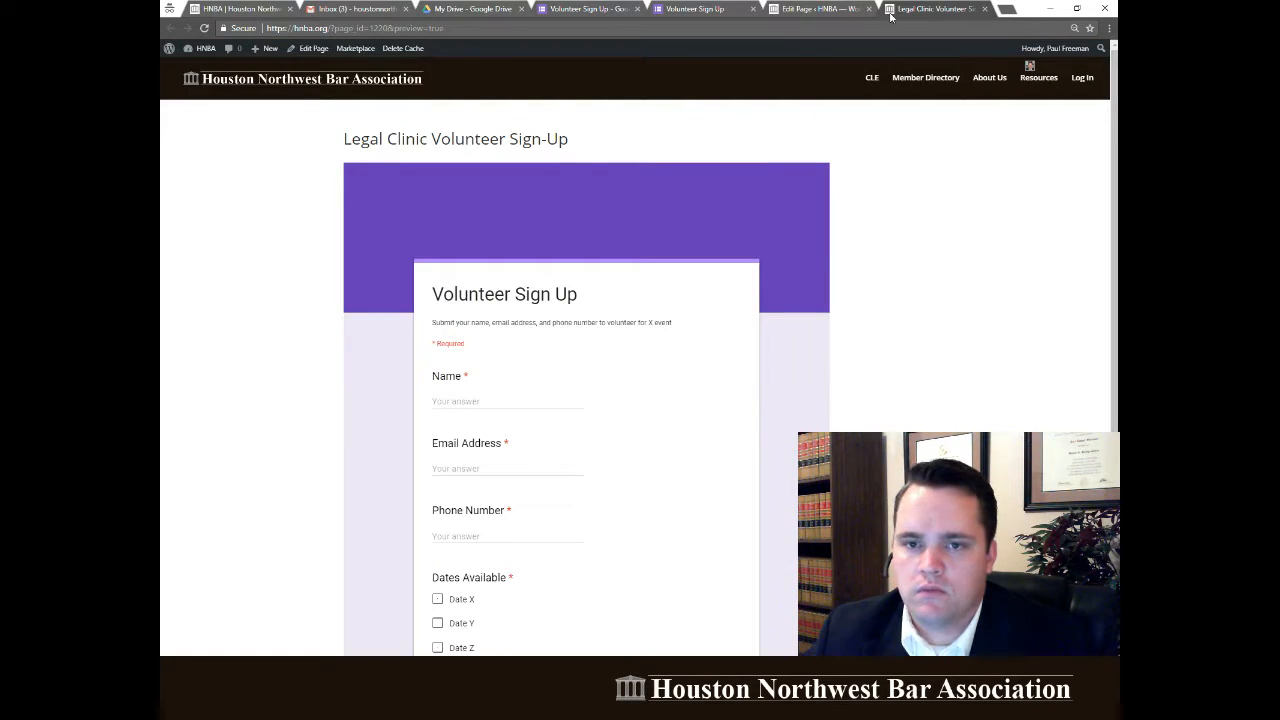
left_click(510, 30)
key("Return")
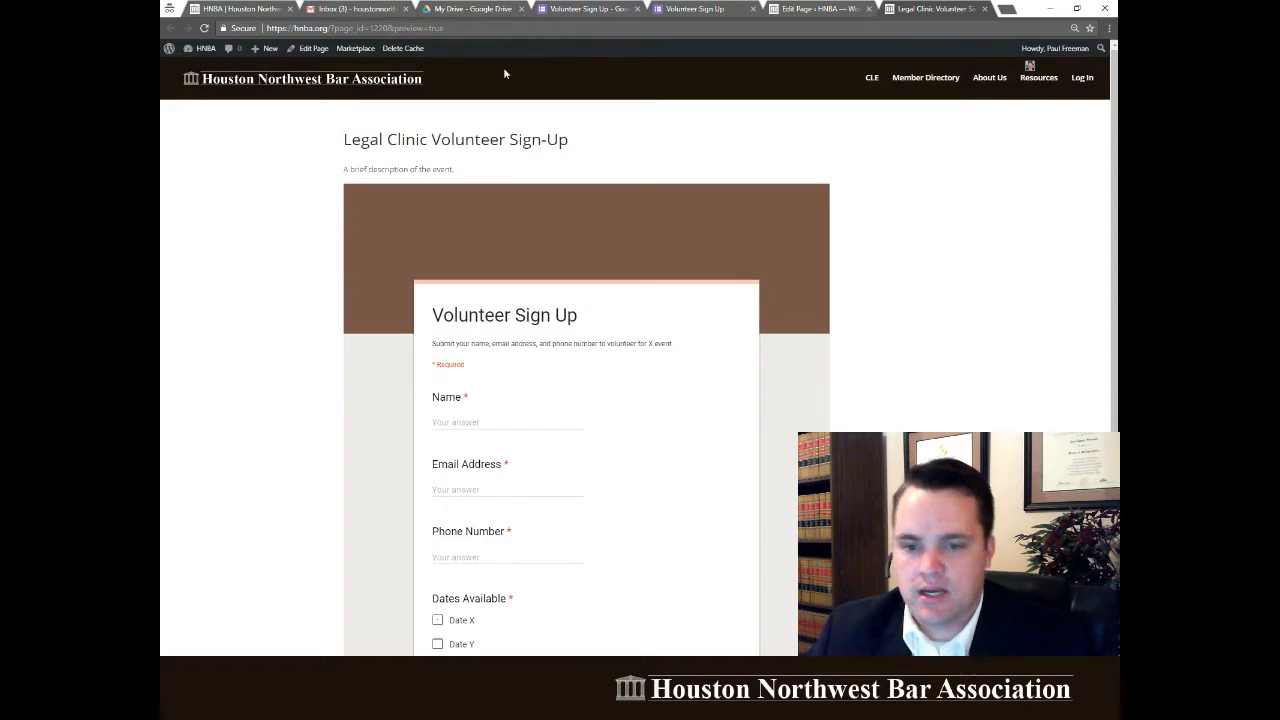
scroll(846, 343, "down", 5)
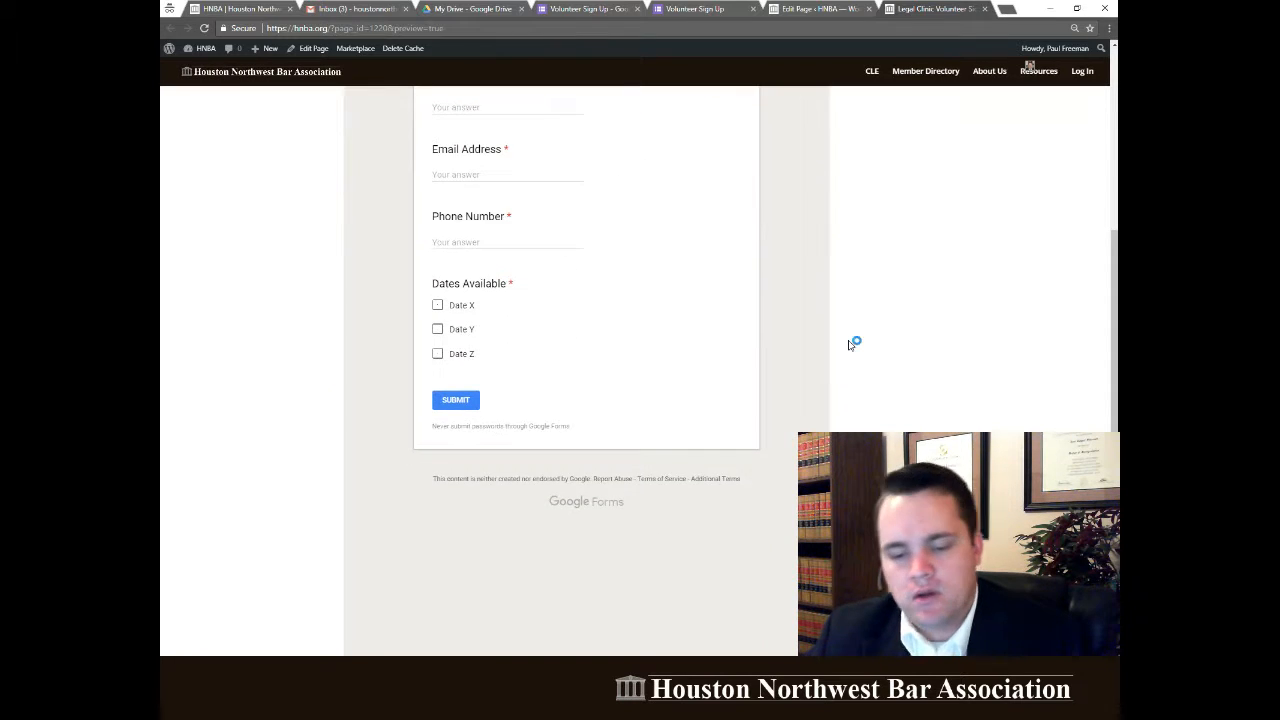
scroll(848, 344, "up", 5)
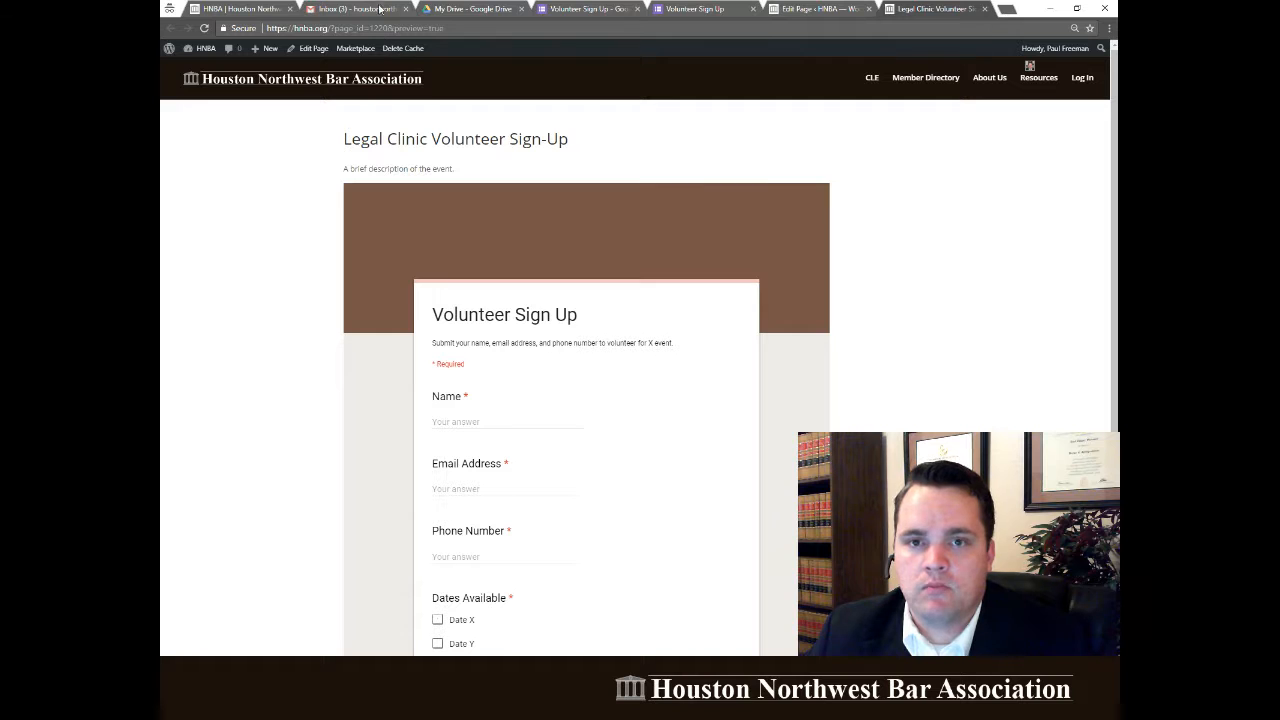
Select the Volunteer Sign Up form in Google Drive, and close the Send form dialog in the form's editor.
left_click(470, 9)
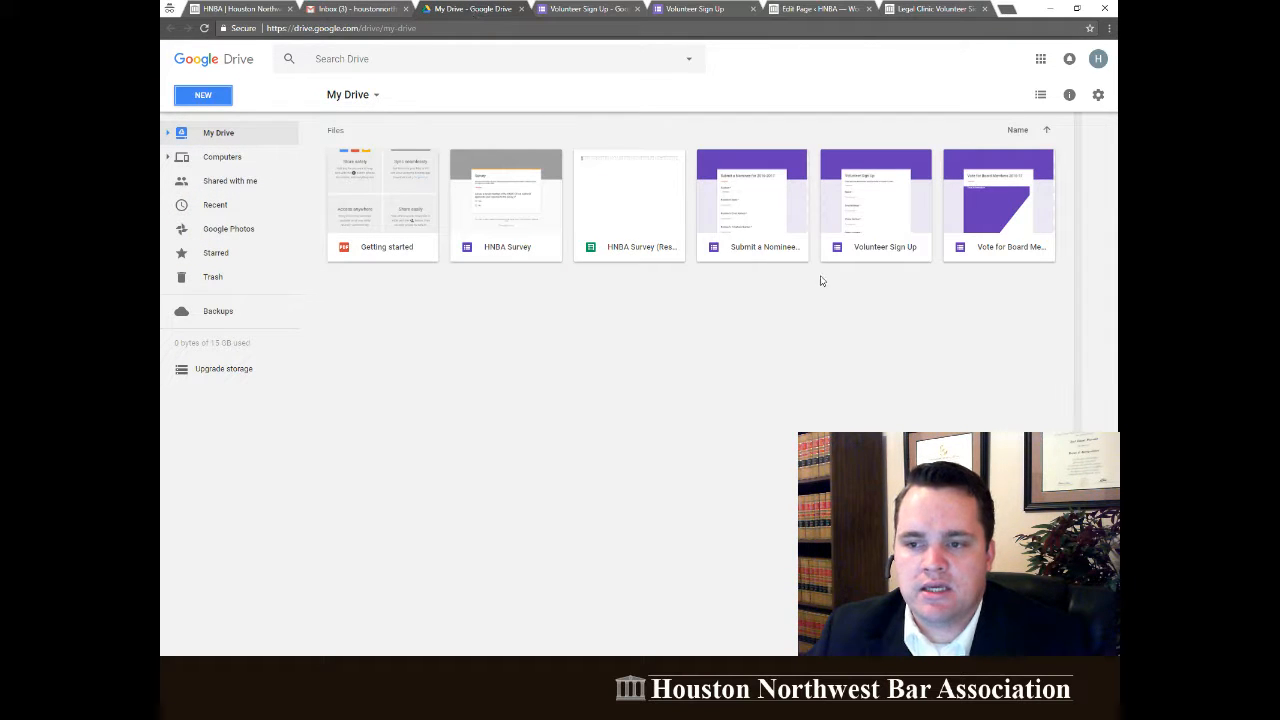
left_click(875, 220)
left_click(583, 8)
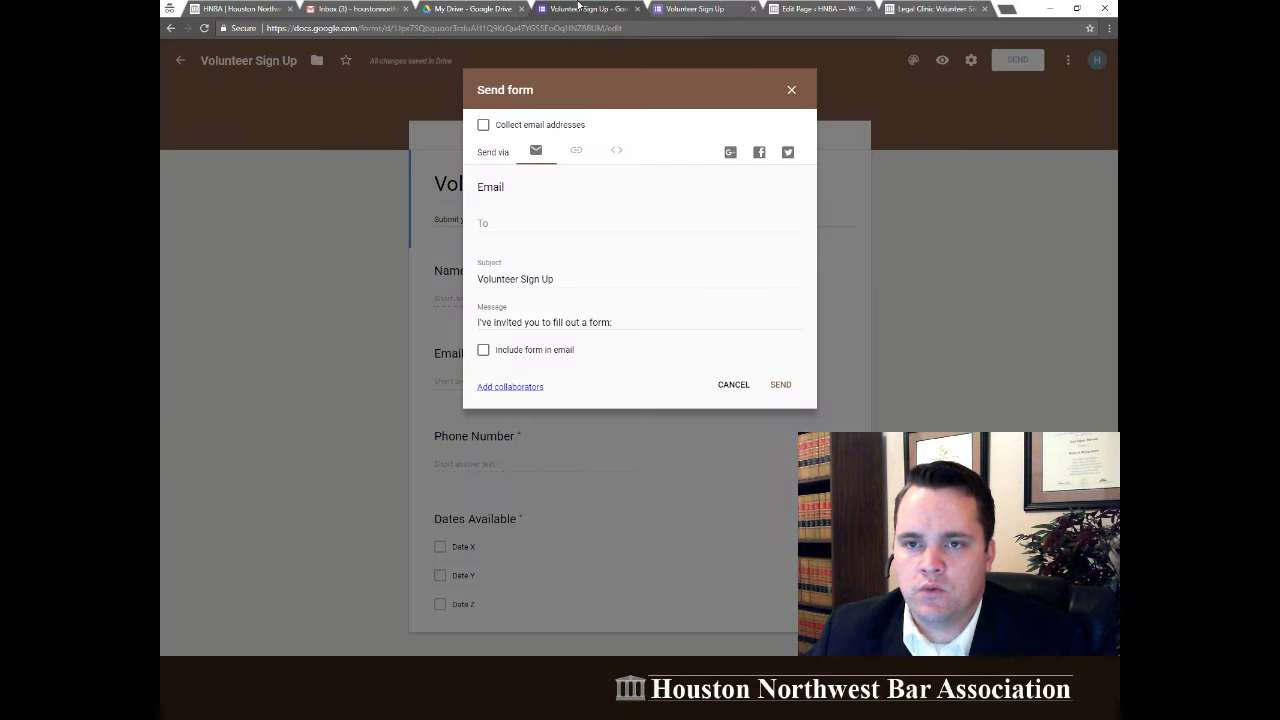
left_click(797, 93)
left_click(465, 9)
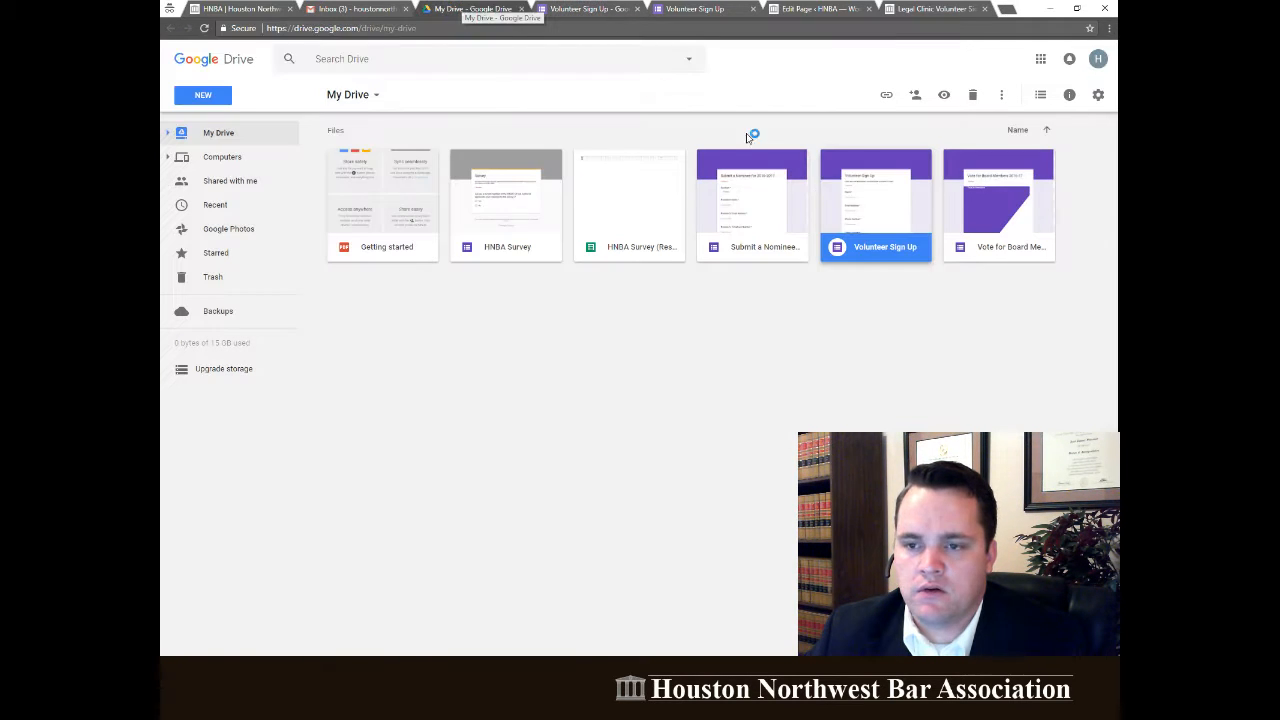
Return to the Volunteer Sign Up form editor, look over its additional options, and view the form's responses.
left_click(580, 8)
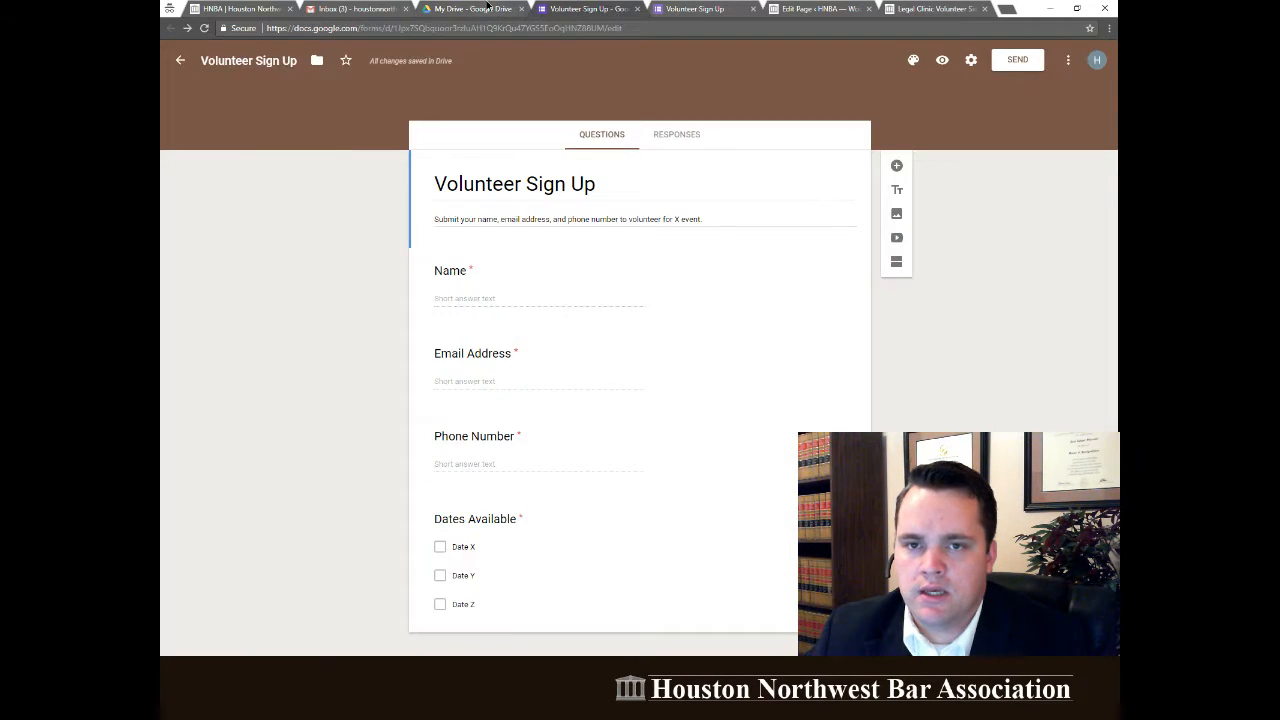
left_click(470, 8)
left_click(583, 8)
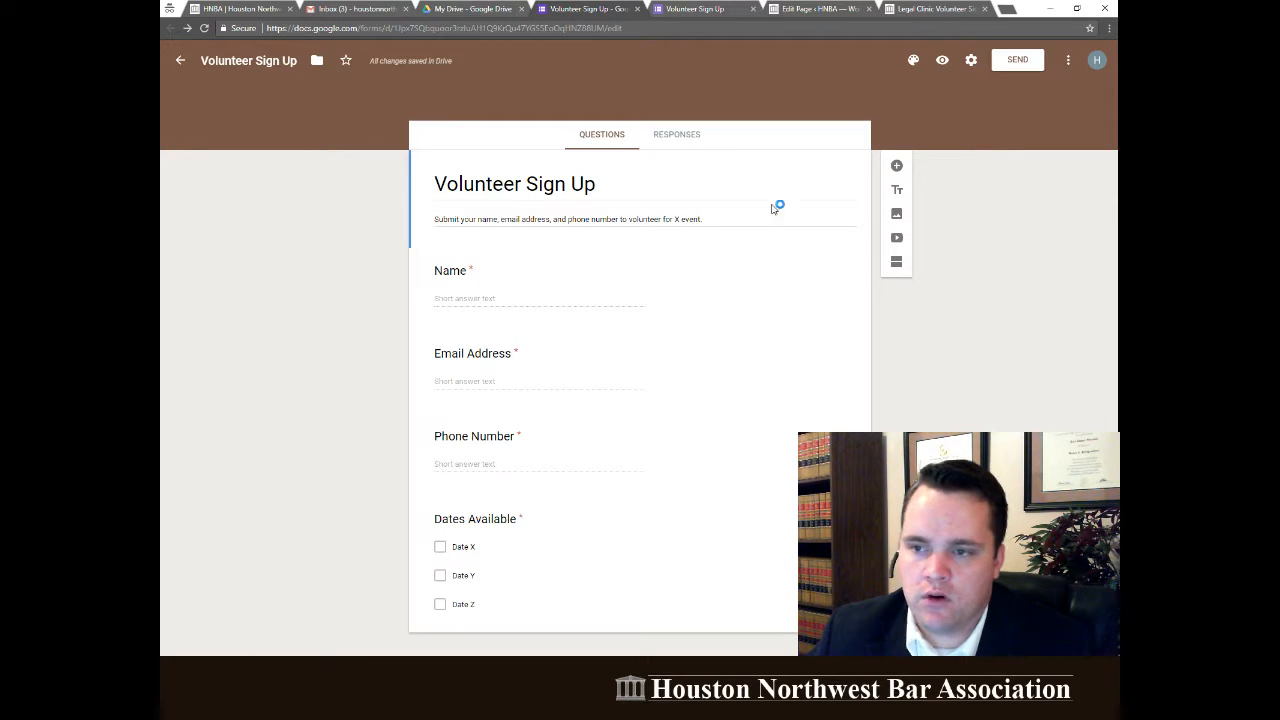
left_click(1070, 61)
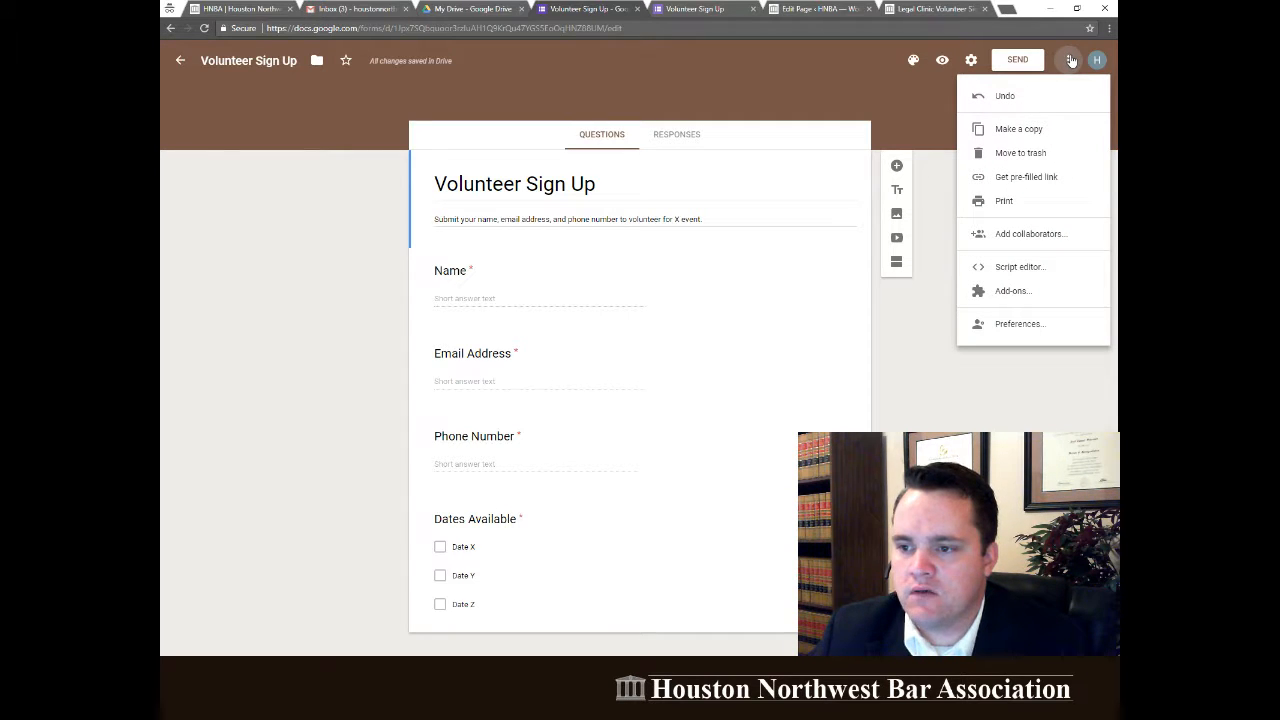
left_click(928, 395)
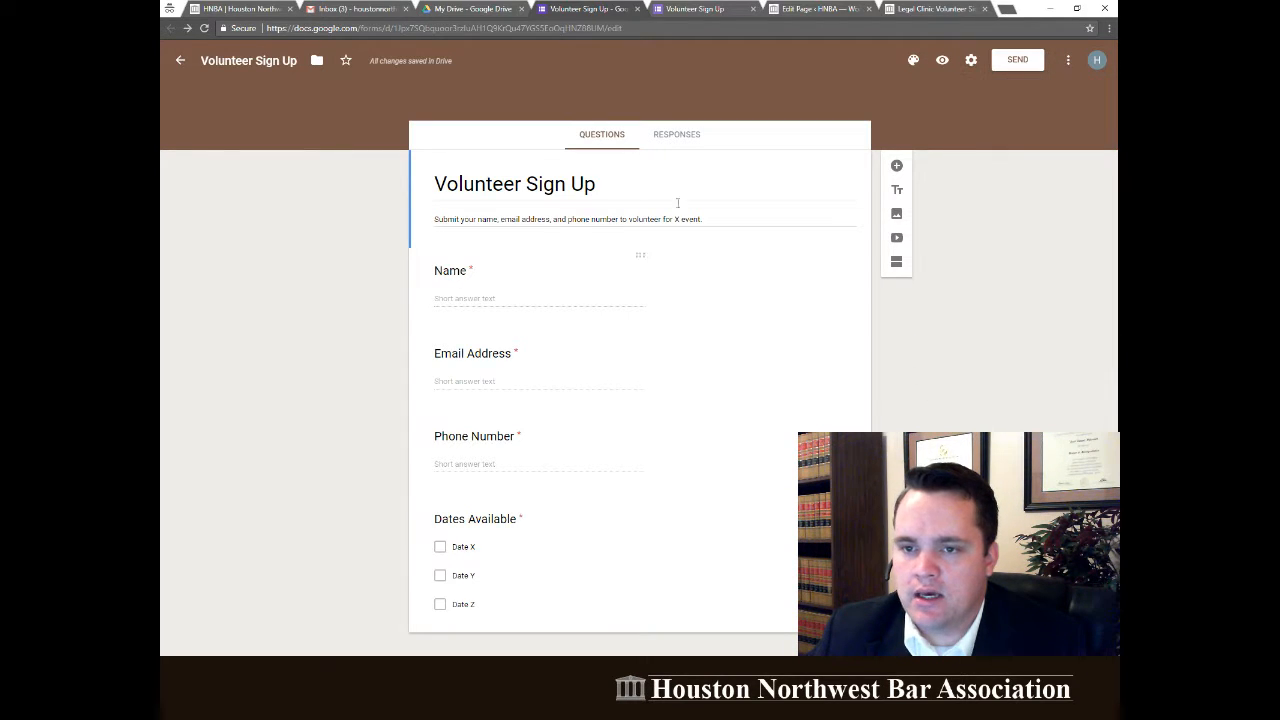
left_click(677, 140)
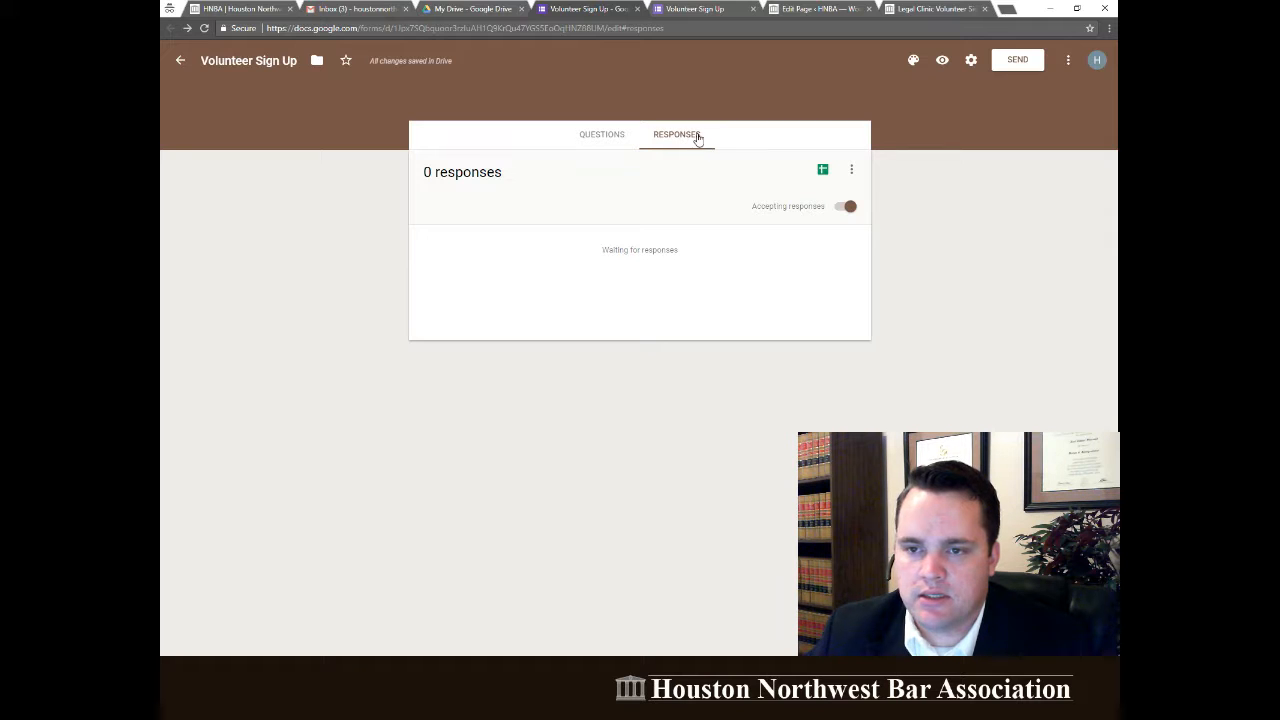
Open the HNBA Survey responses spreadsheet from My Drive in Google Drive.
left_click(469, 5)
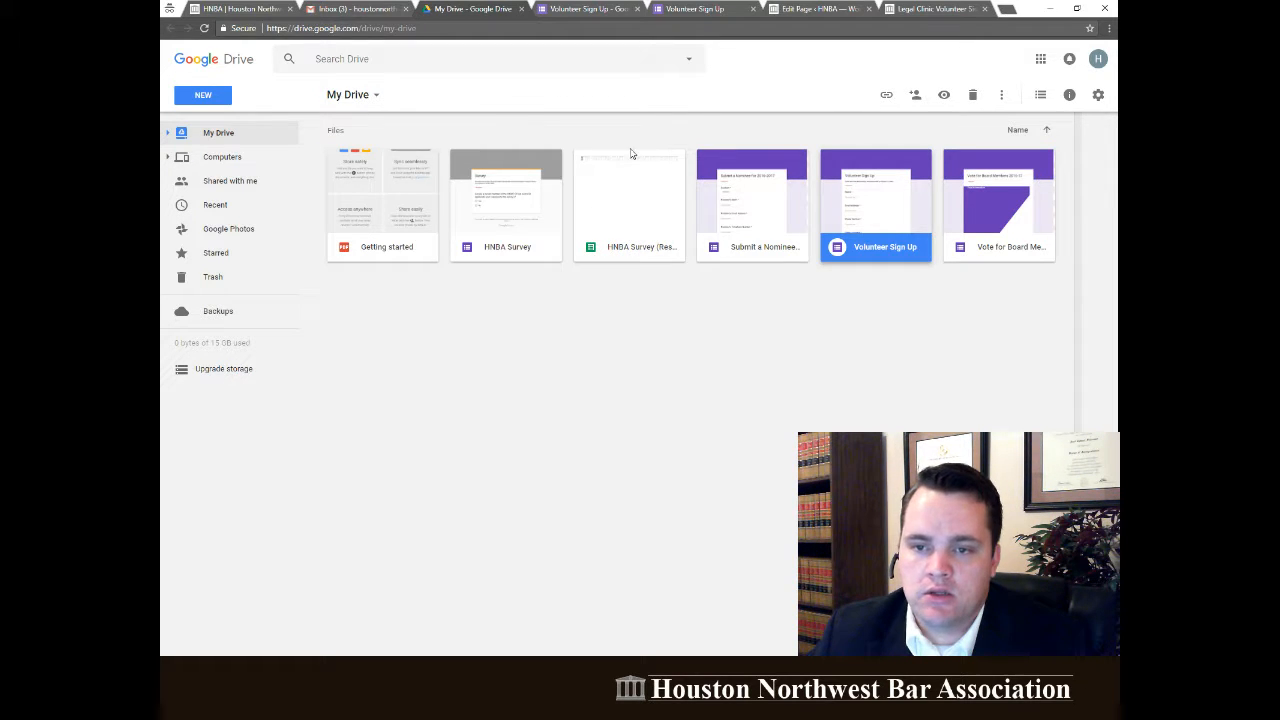
left_click(625, 215)
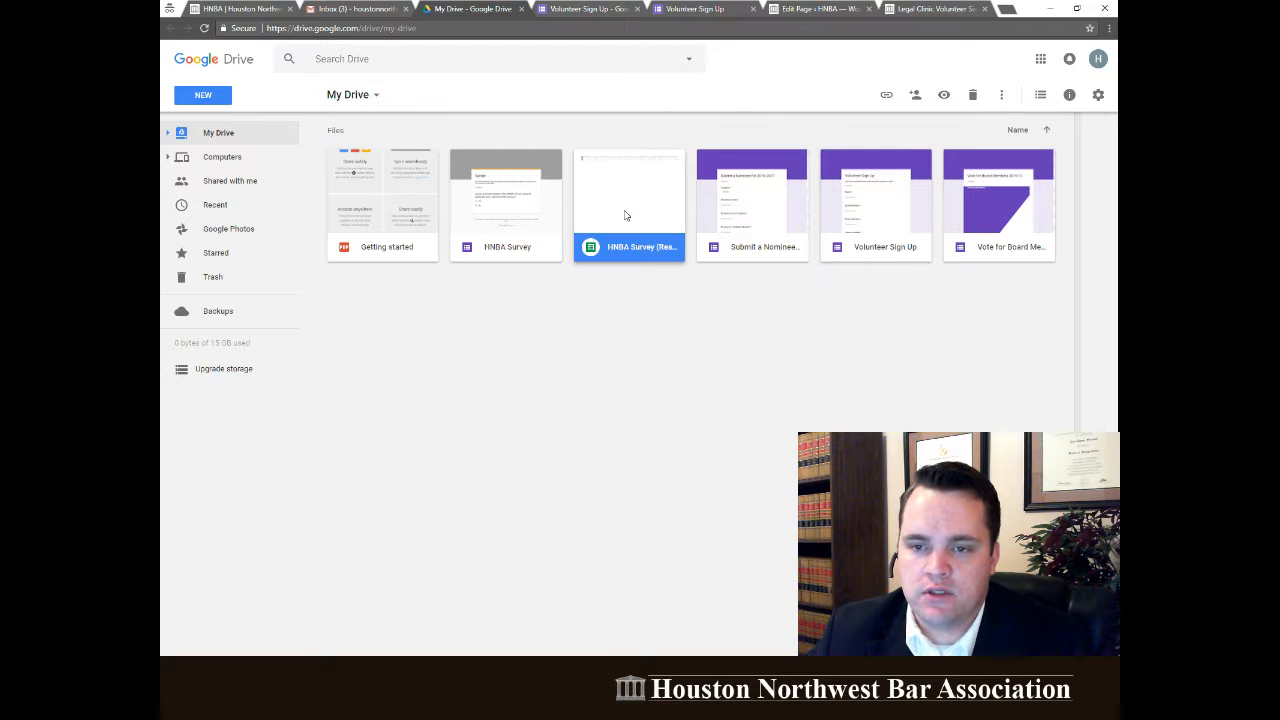
double_click(625, 215)
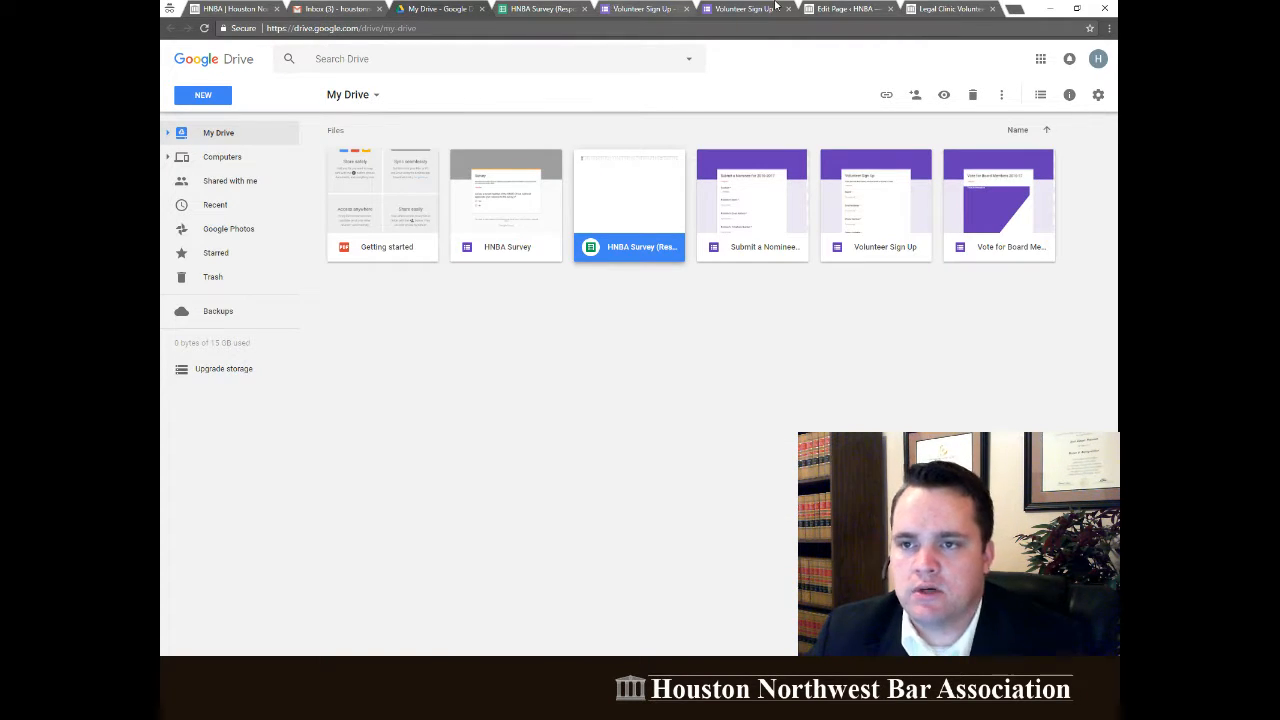
Return to the WordPress page editor and view the site's Forms options and the embedded iframe code.
left_click(846, 8)
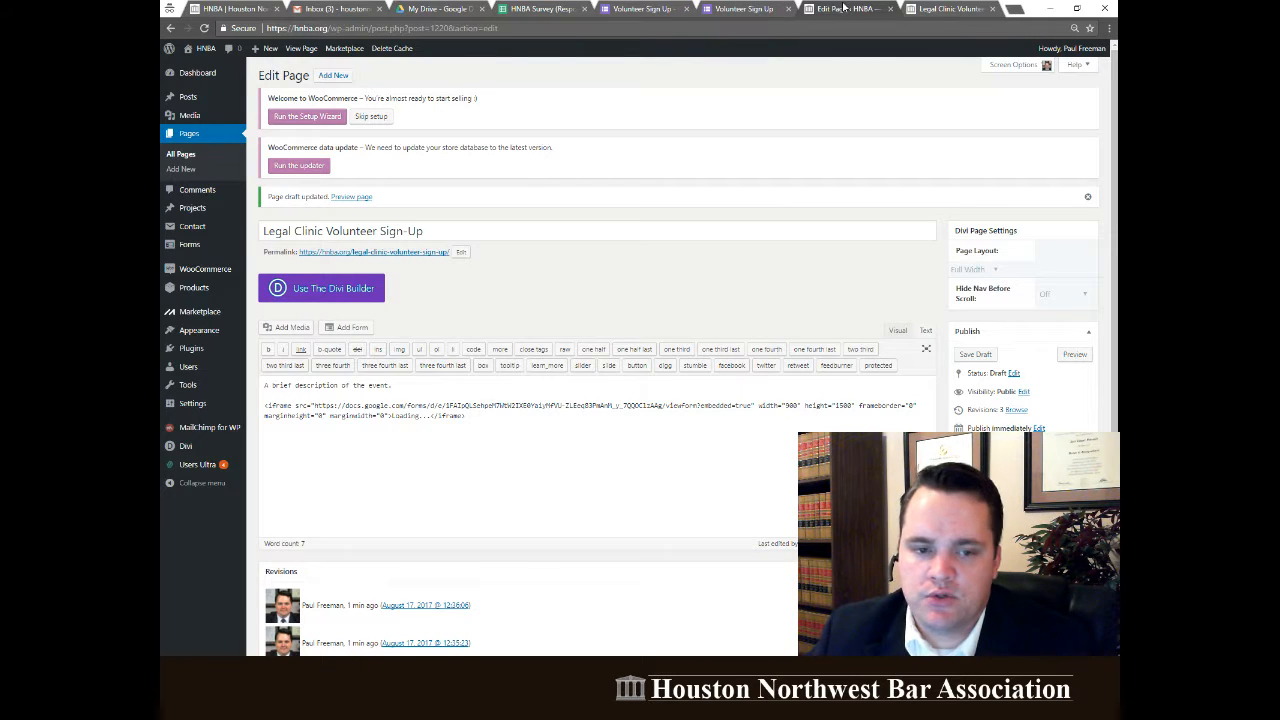
mouse_move(166, 247)
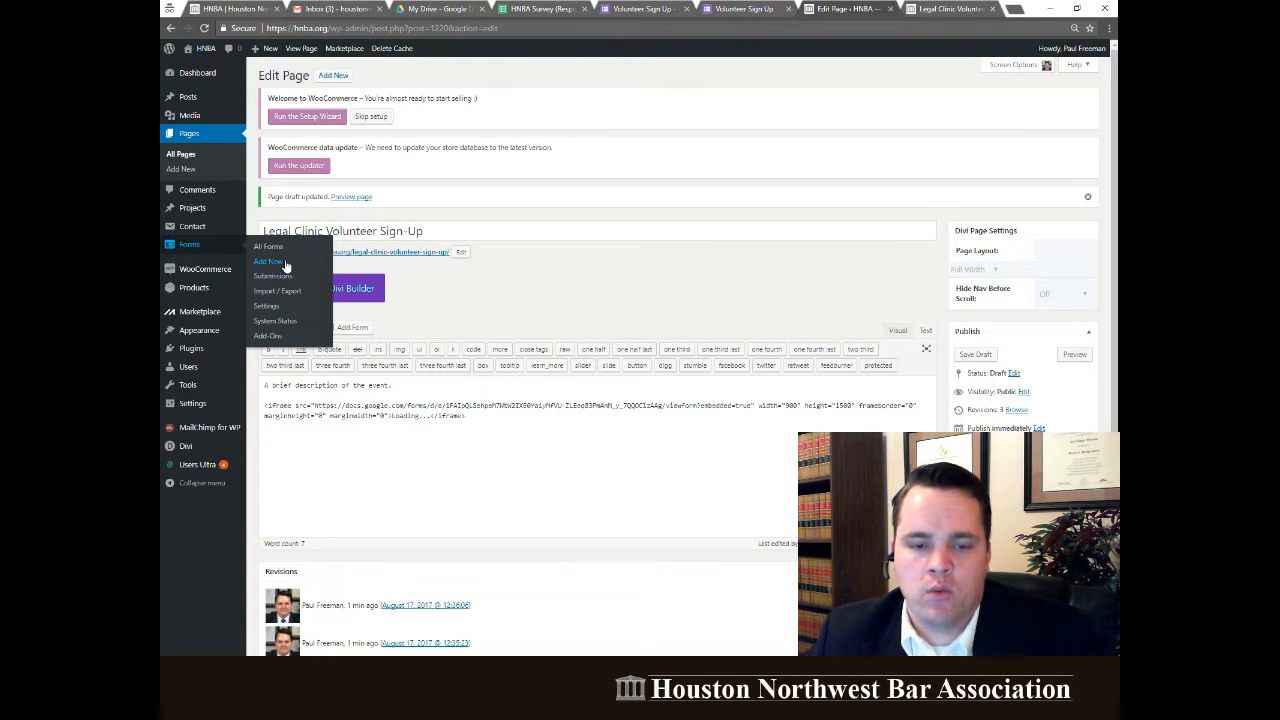
left_click(488, 418)
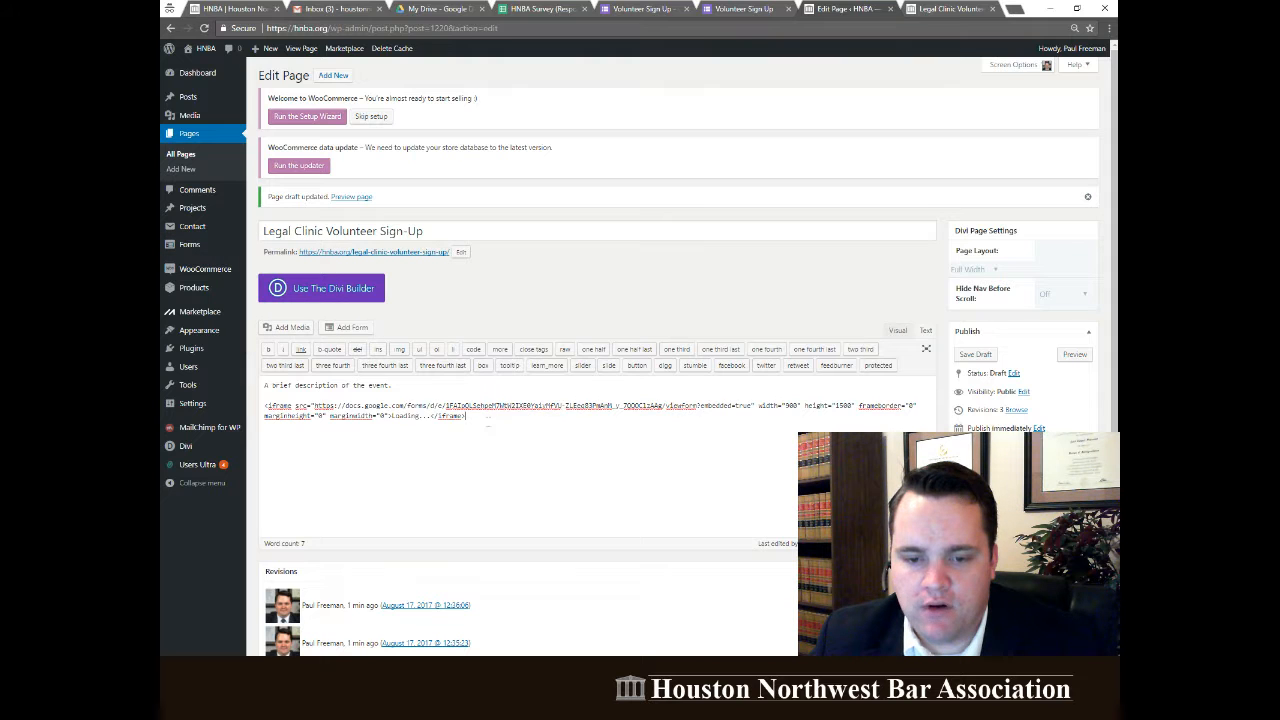
Switch to the standalone Volunteer Sign Up form and review its questions through to the submit button.
left_click(742, 8)
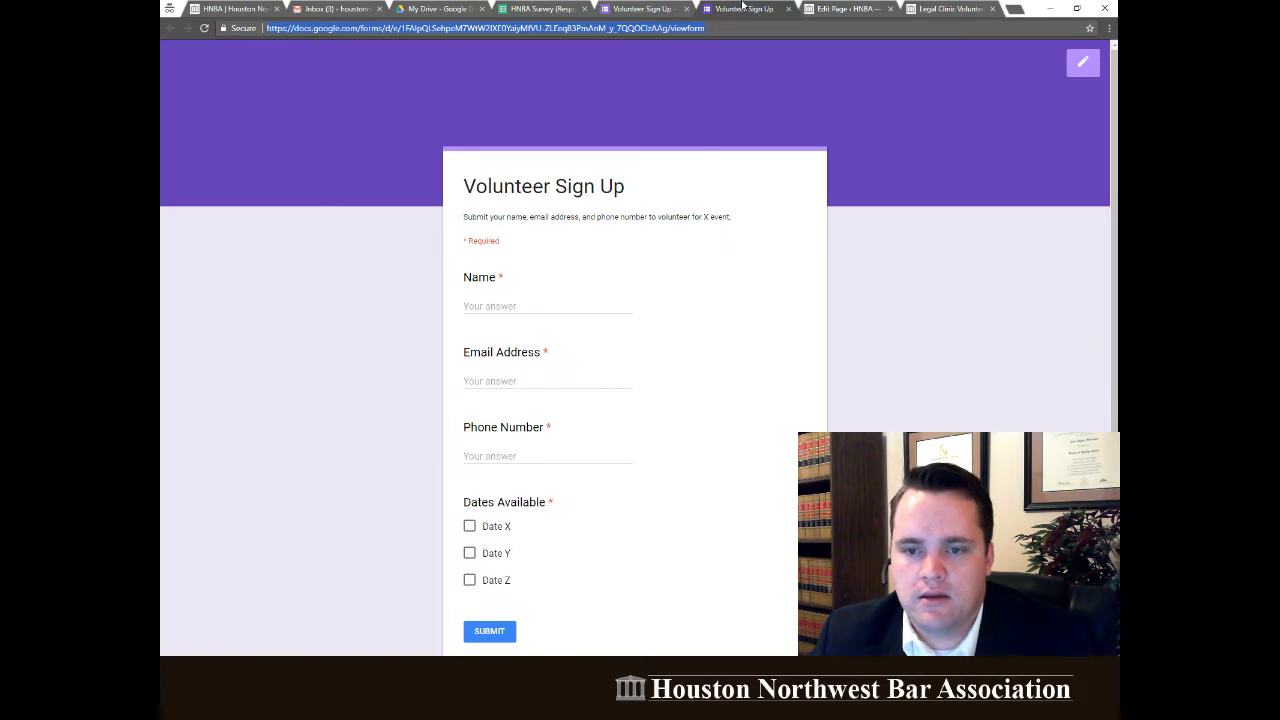
scroll(578, 251, "down", 2)
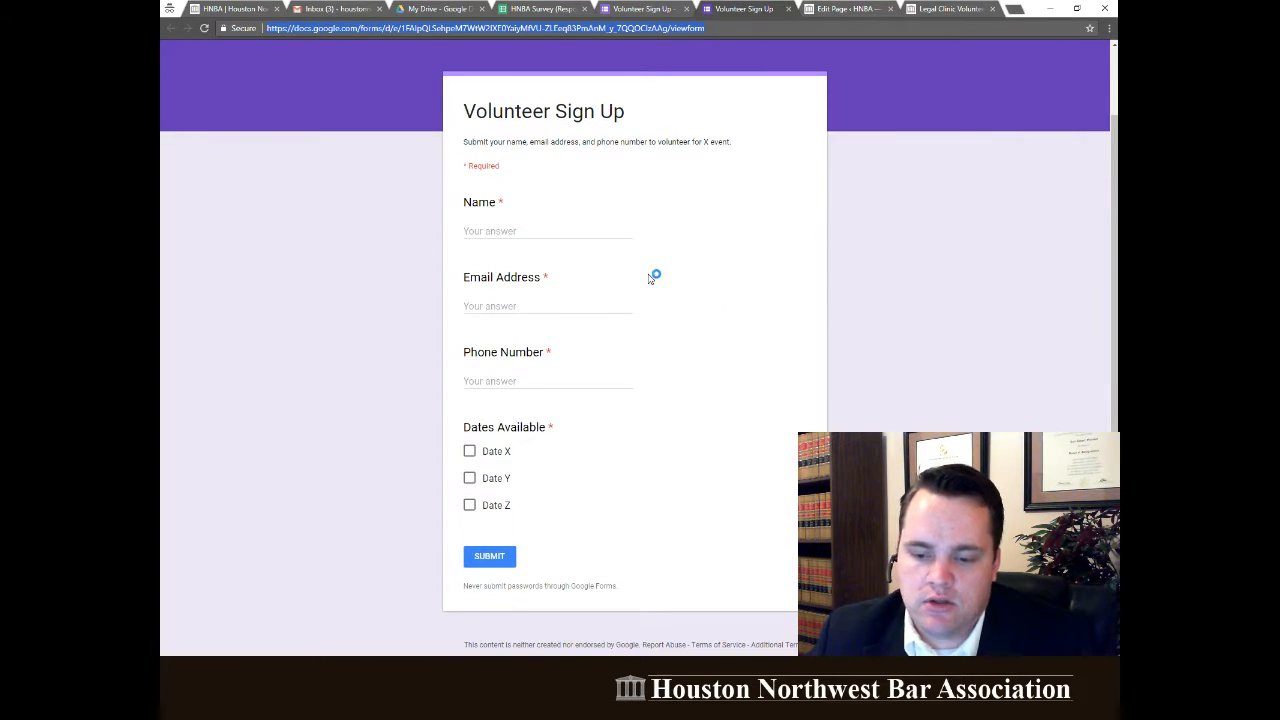
scroll(650, 285, "up", 2)
scroll(649, 286, "down", 1)
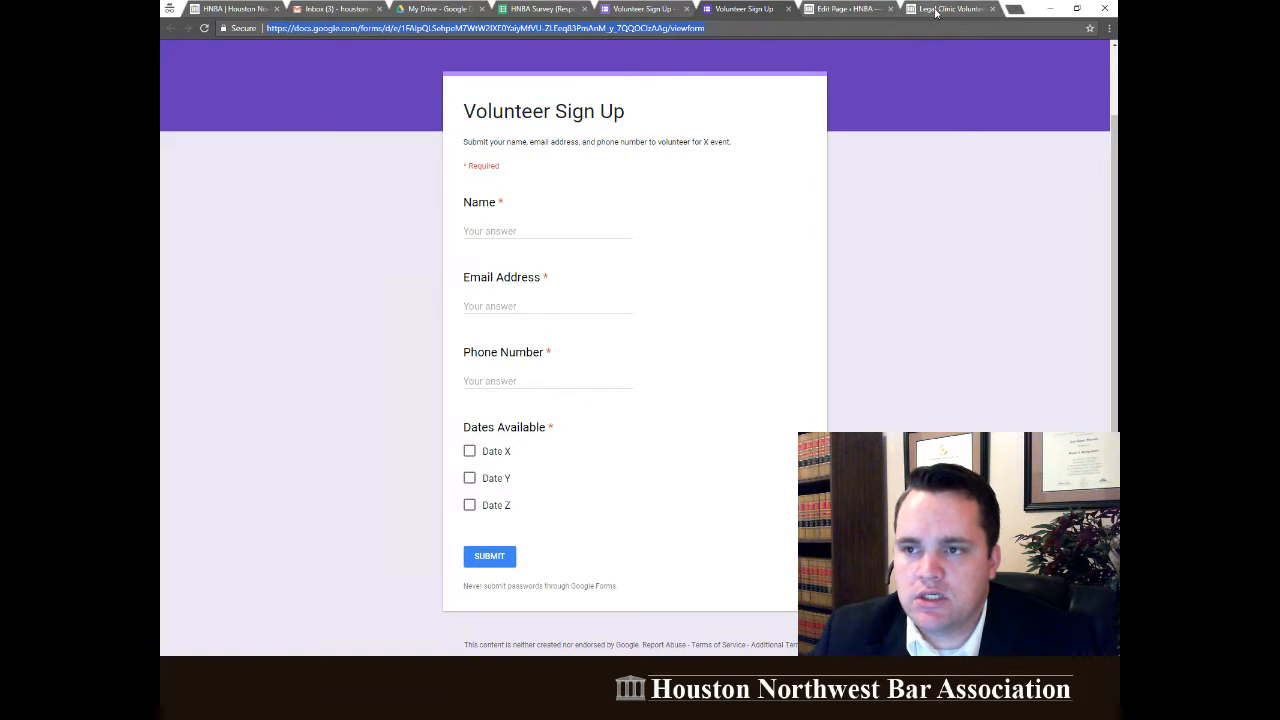
Compare the Legal Clinic Volunteer Sign-Up preview with its WordPress editor page, and examine the embedded form down to the page footer.
left_click(935, 10)
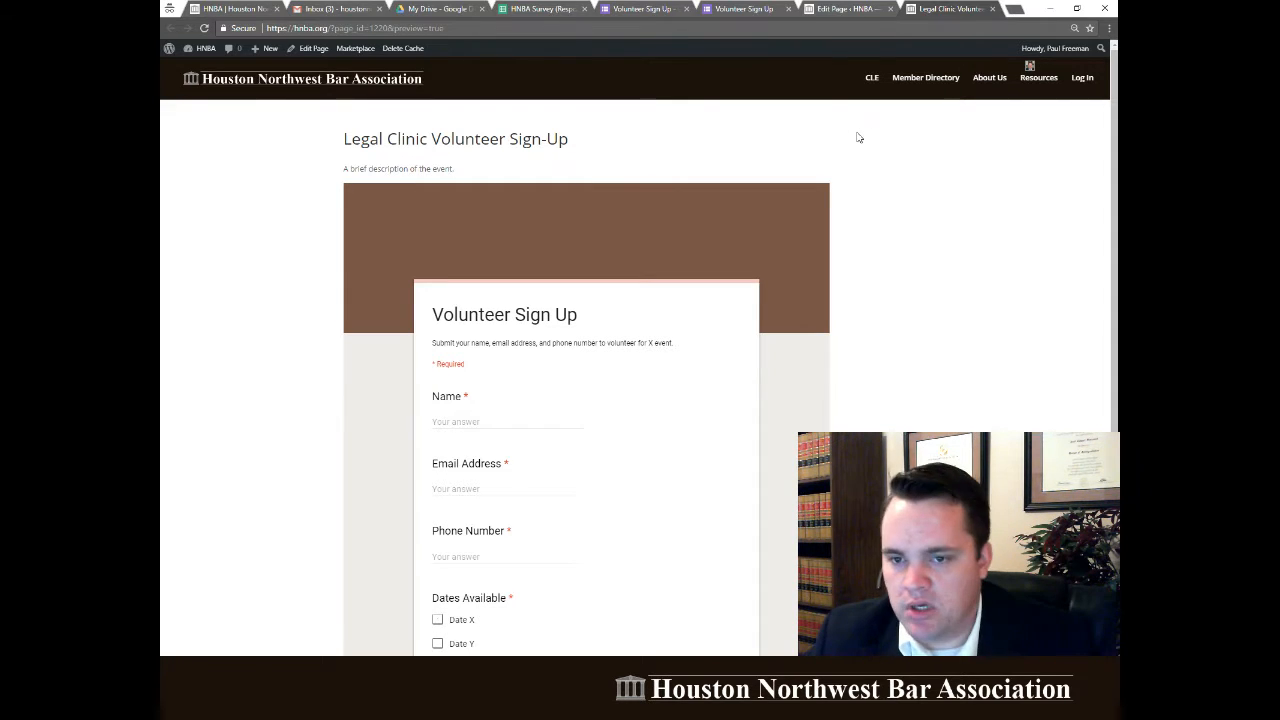
left_click(848, 9)
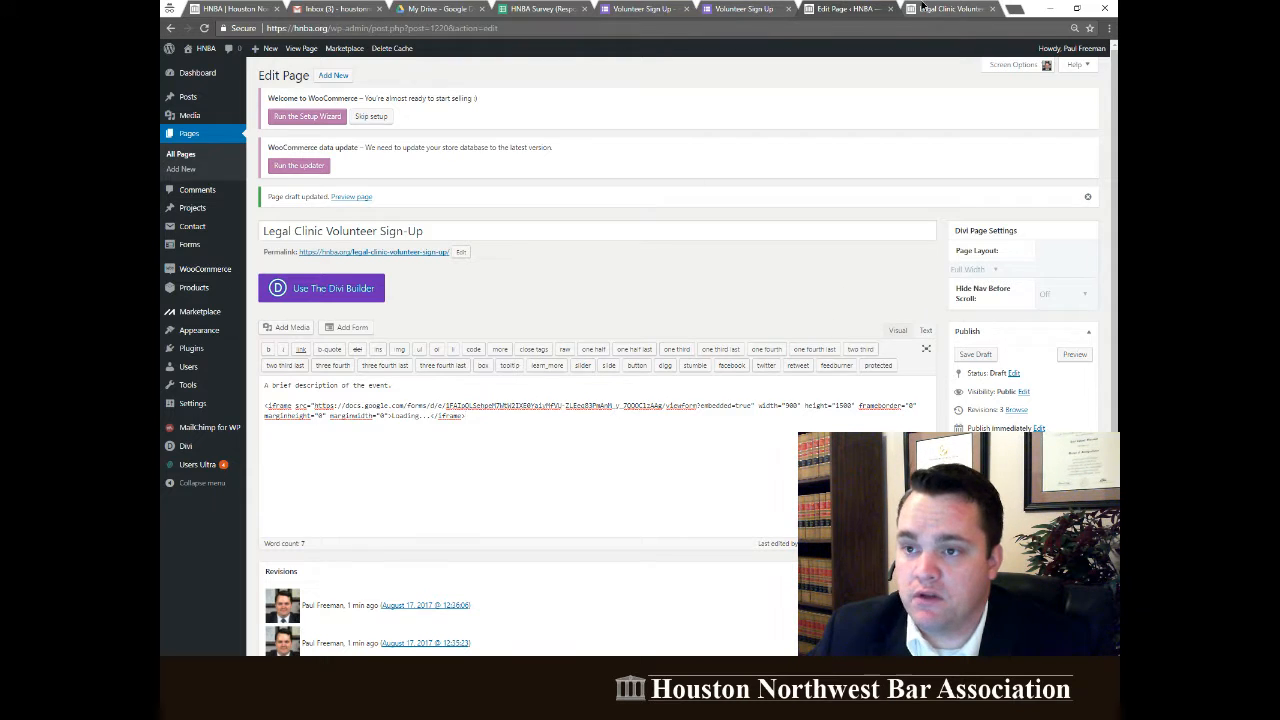
left_click(924, 8)
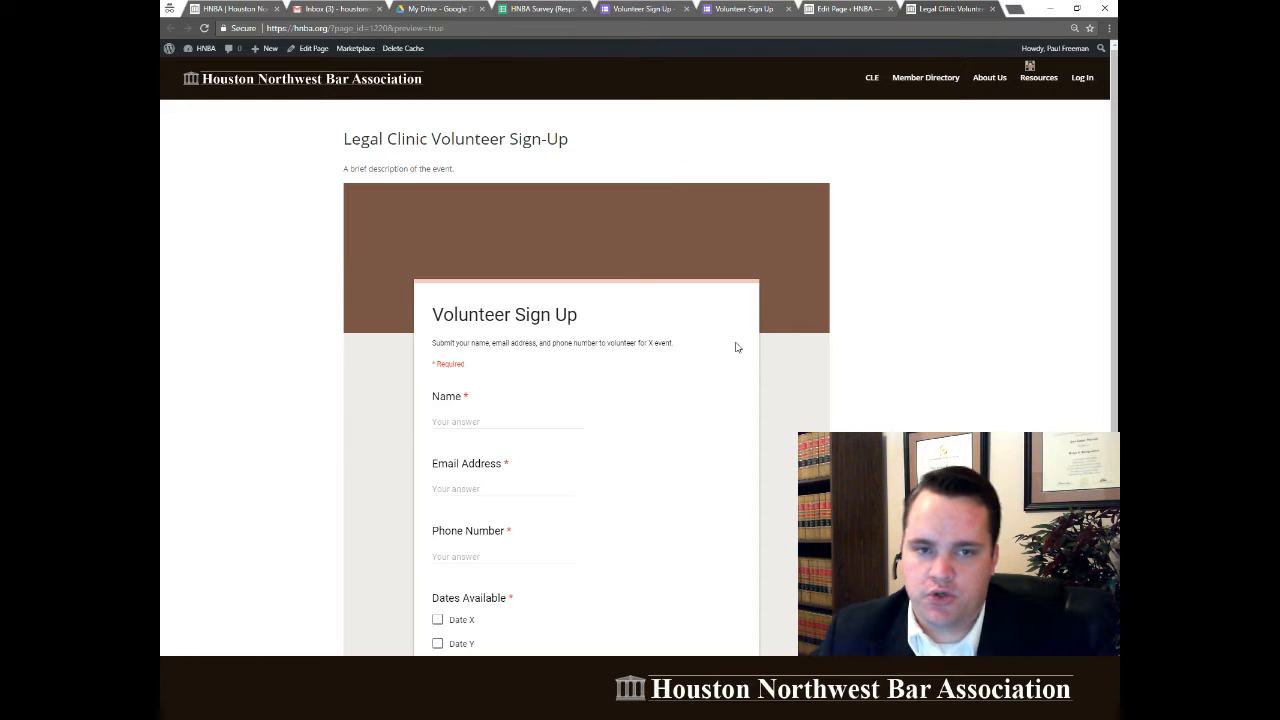
scroll(848, 328, "down", 5)
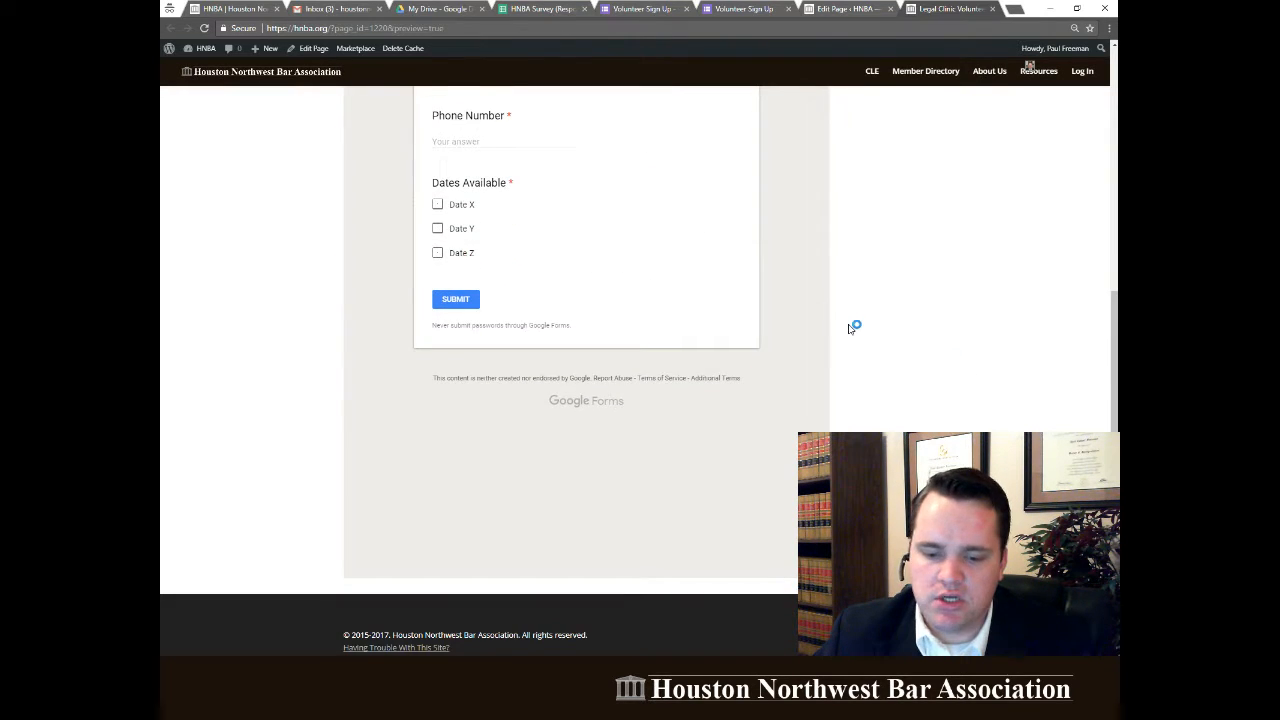
scroll(848, 328, "up", 5)
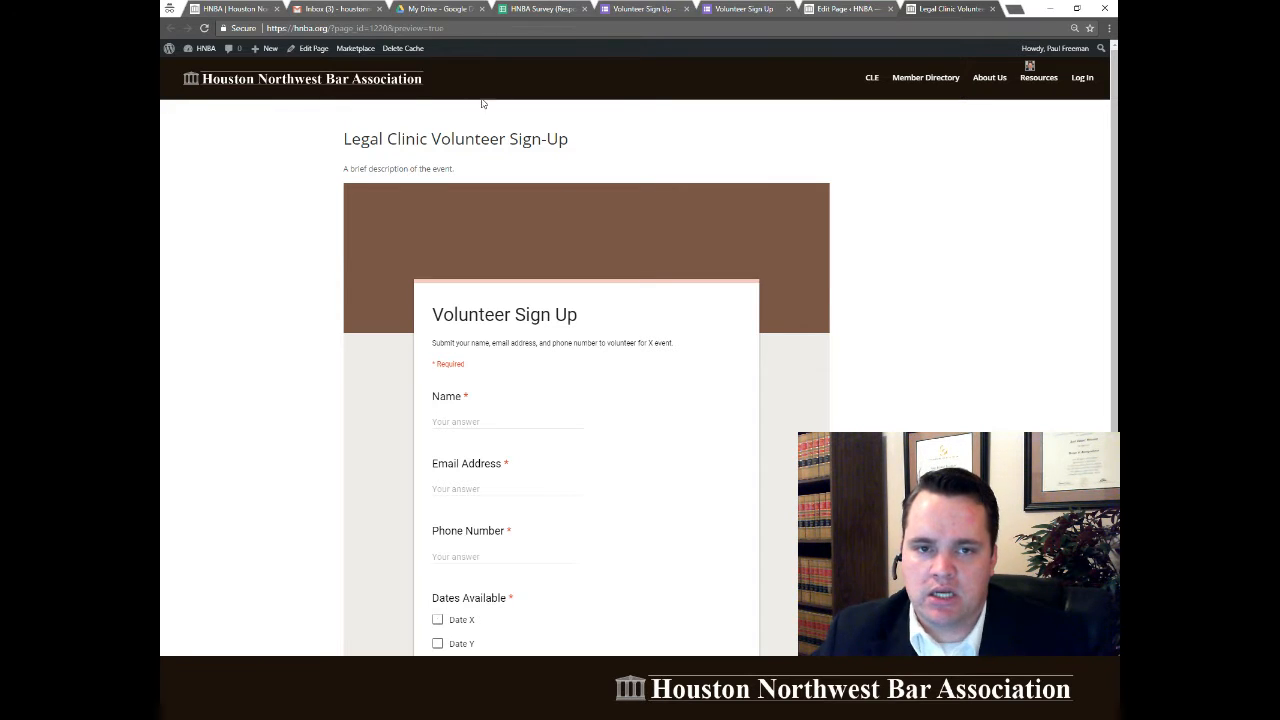
scroll(545, 260, "down", 5)
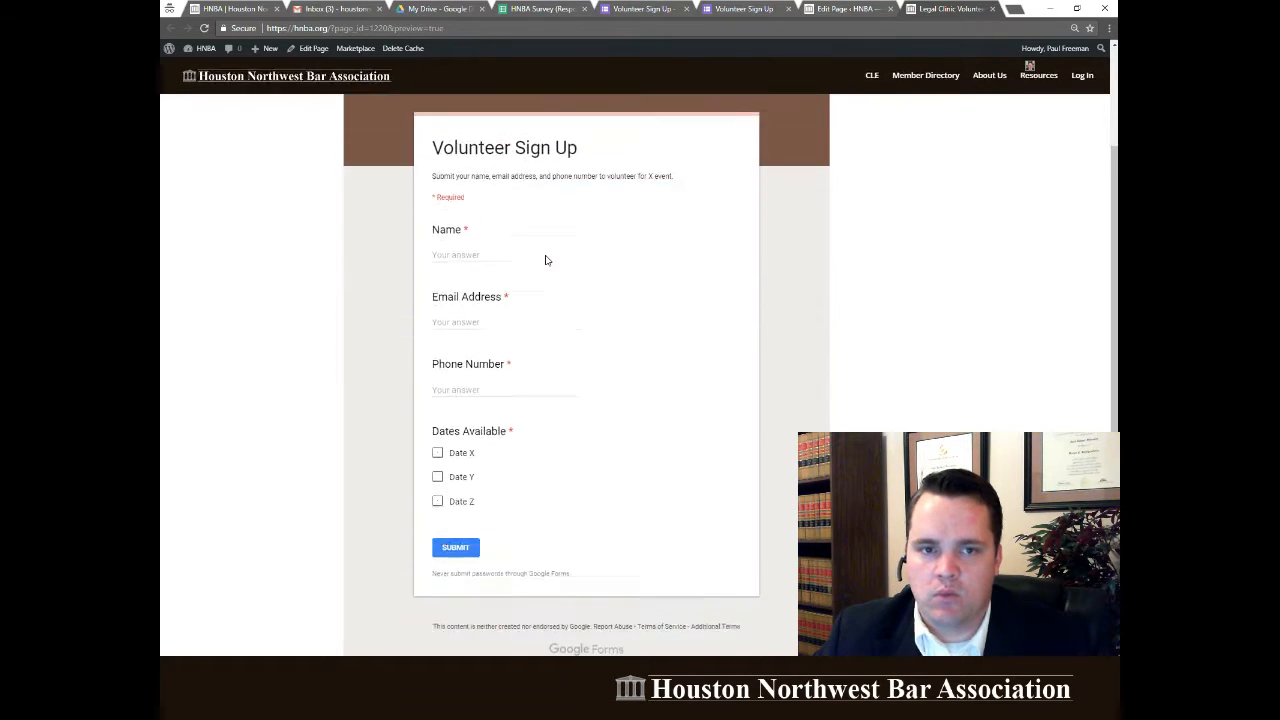
scroll(730, 355, "up", 5)
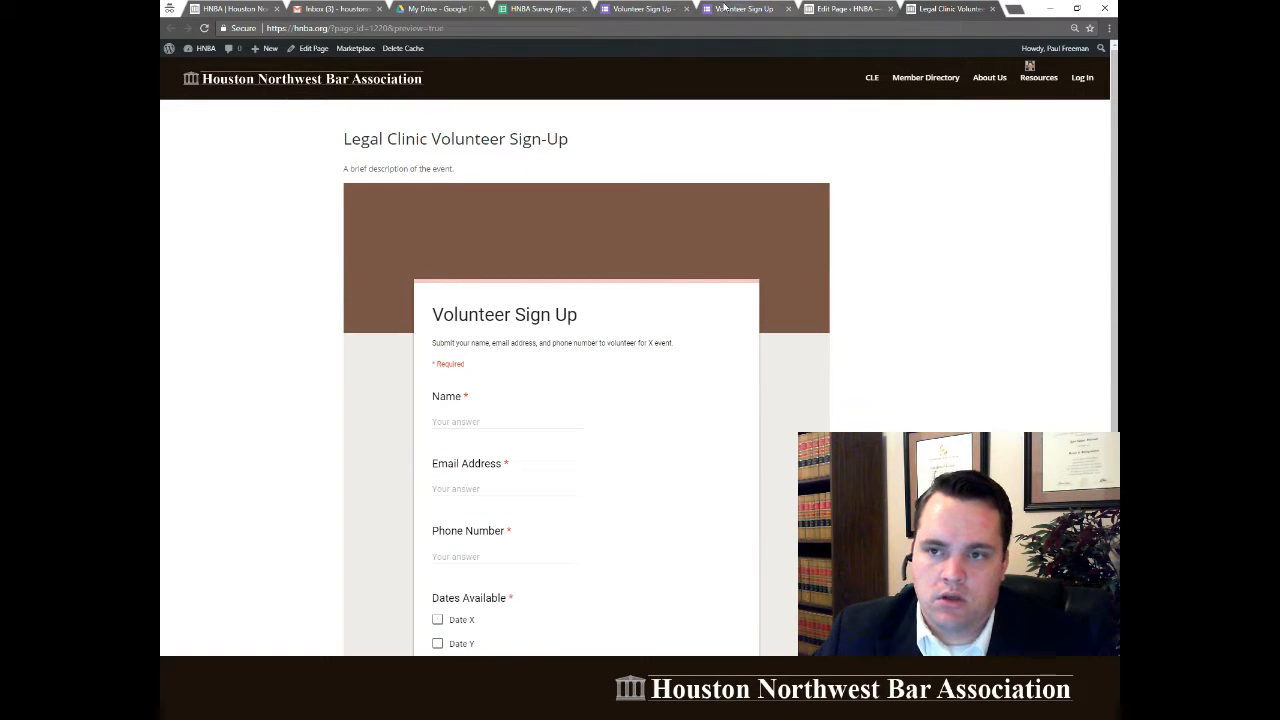
Revisit the standalone Volunteer Sign Up form and examine its header, required fields and date choices.
left_click(636, 8)
left_click(749, 9)
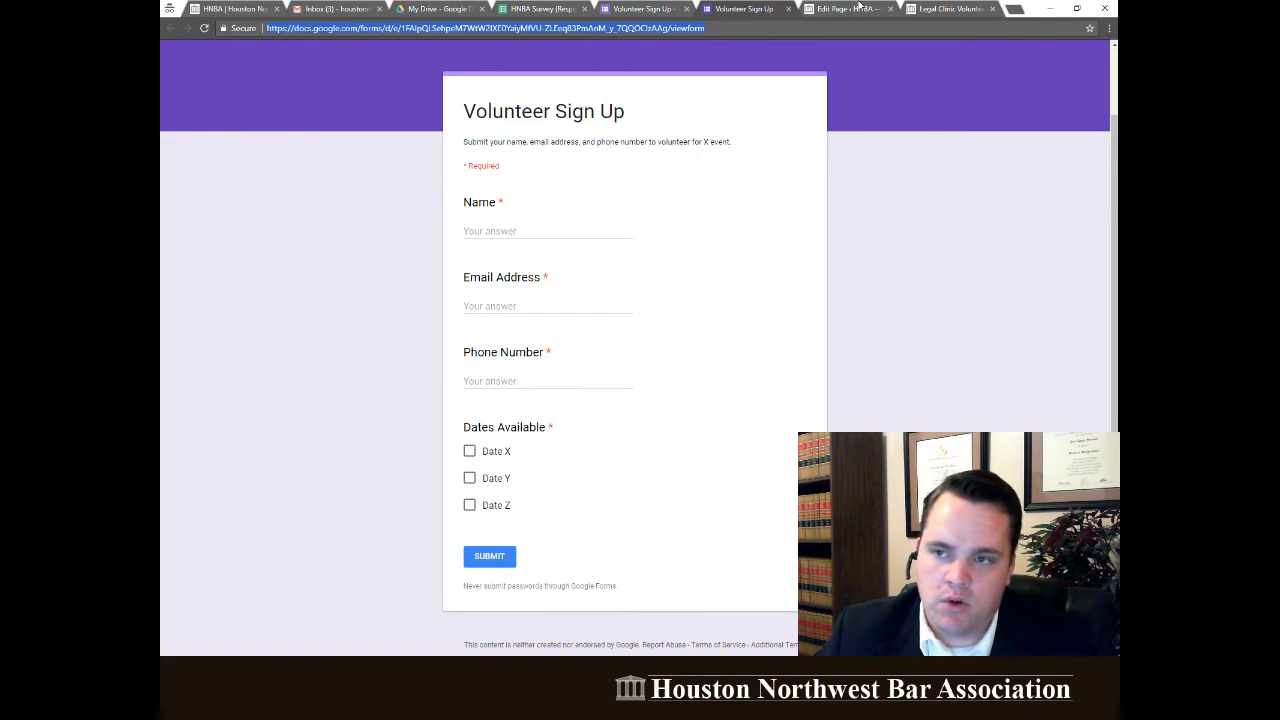
scroll(860, 374, "up", 1)
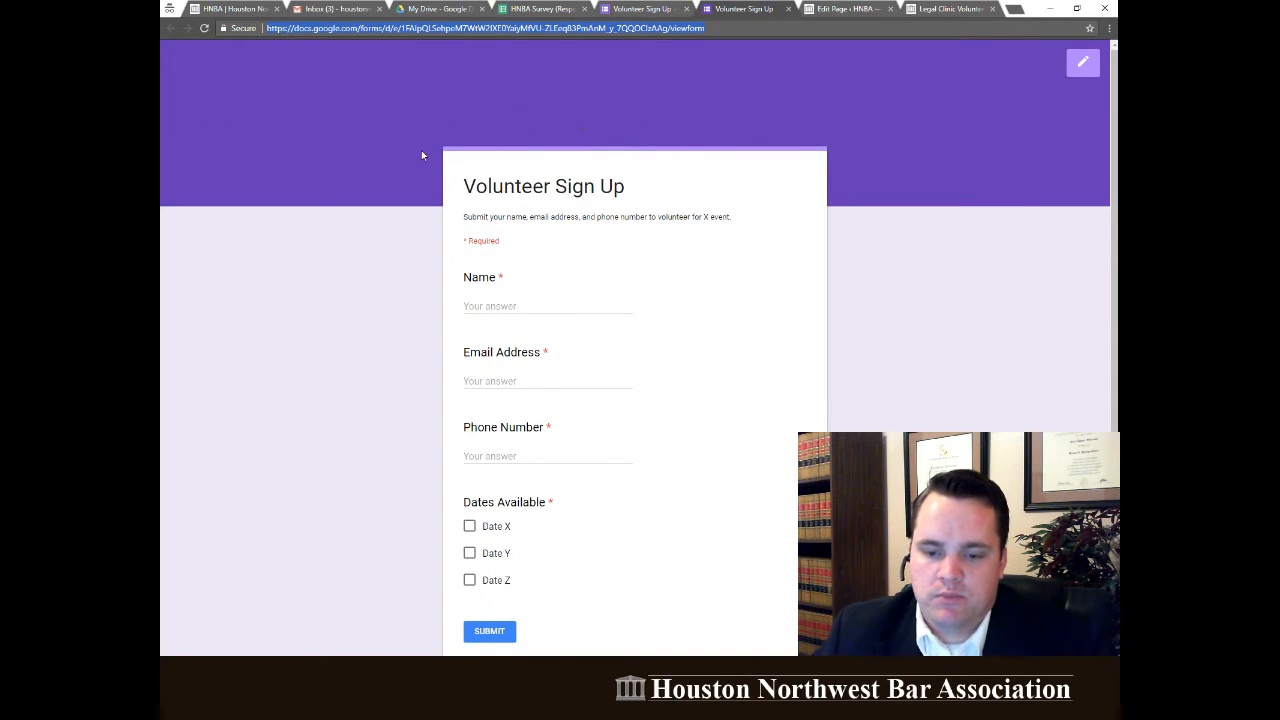
scroll(421, 155, "down", 1)
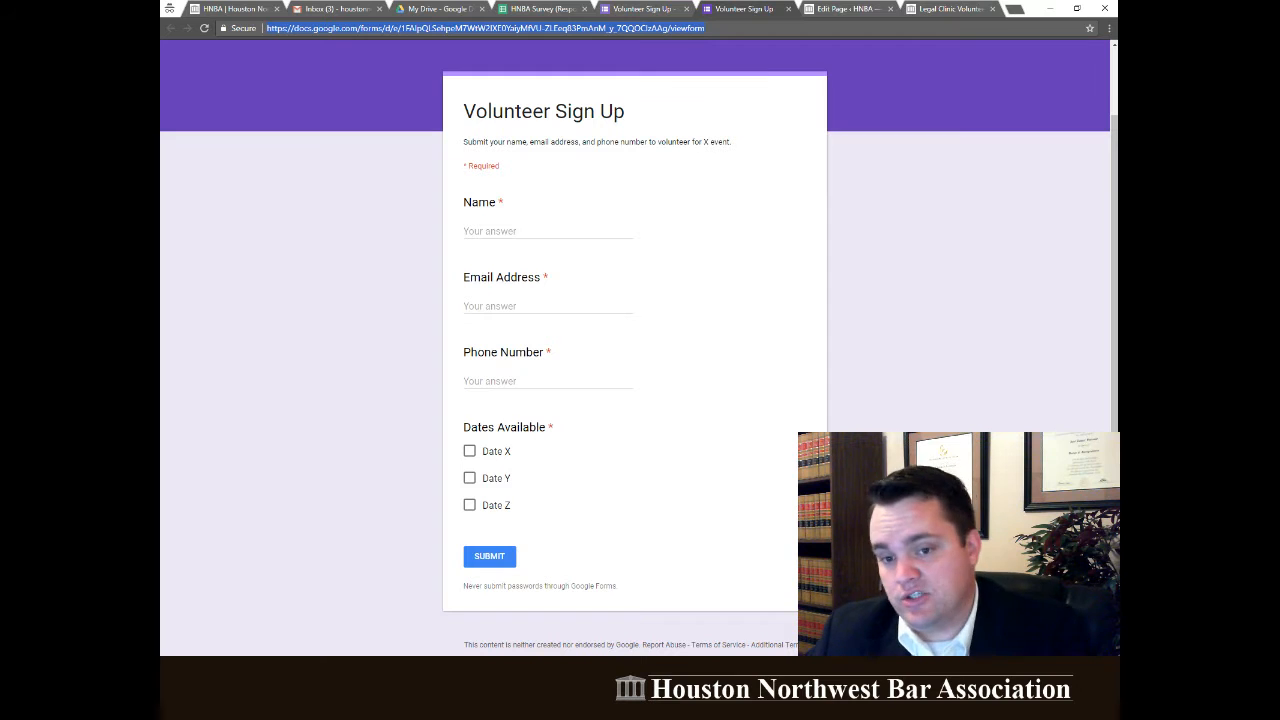
scroll(635, 350, "up", 1)
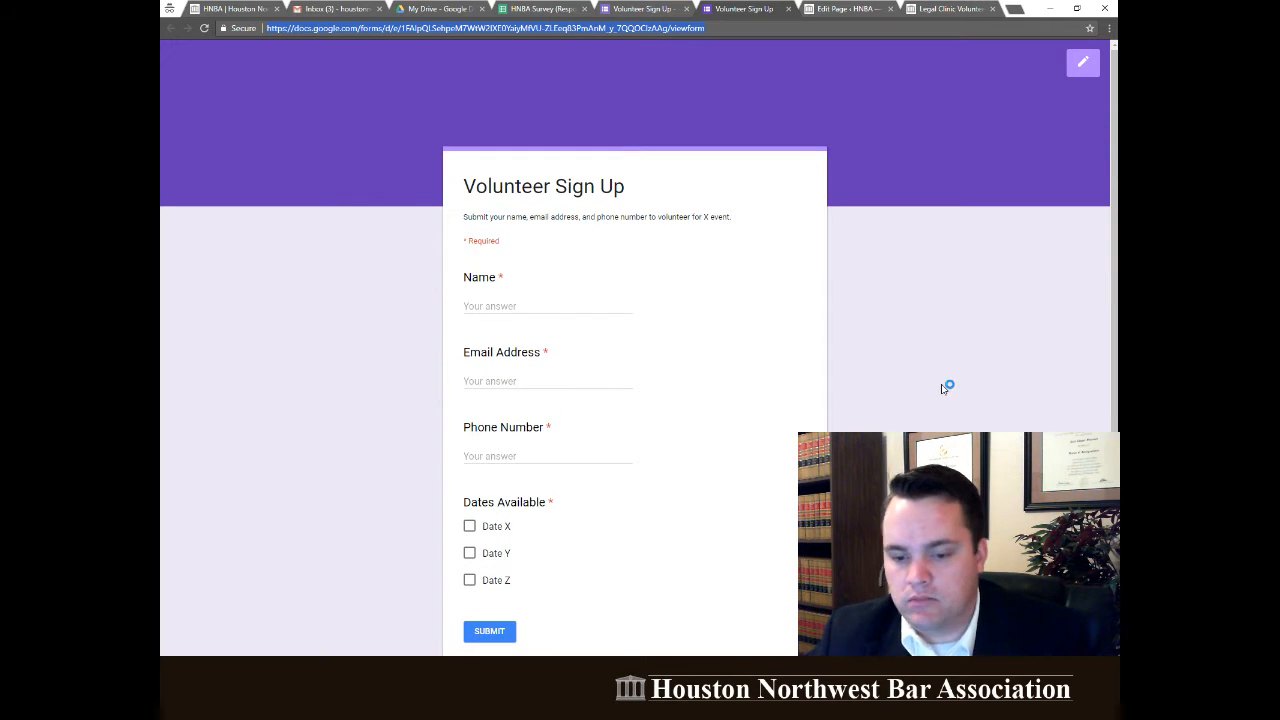
scroll(608, 614, "down", 1)
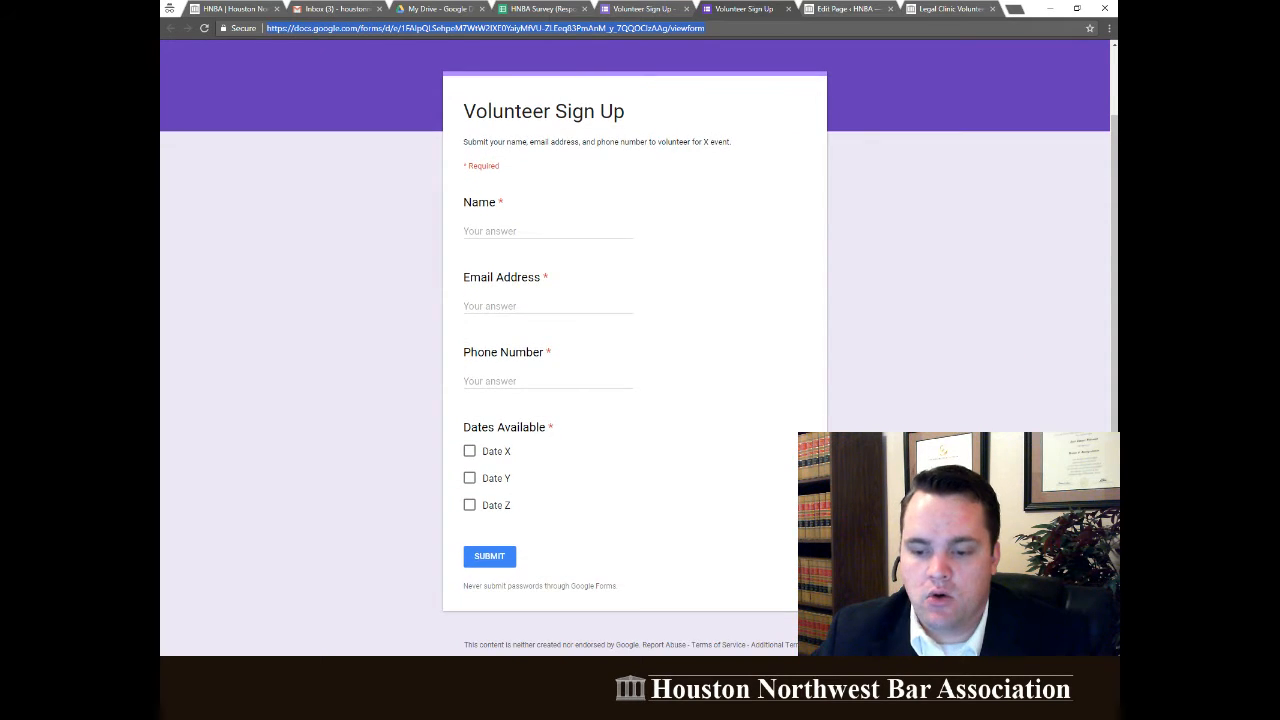
scroll(843, 277, "up", 1)
scroll(561, 577, "down", 1)
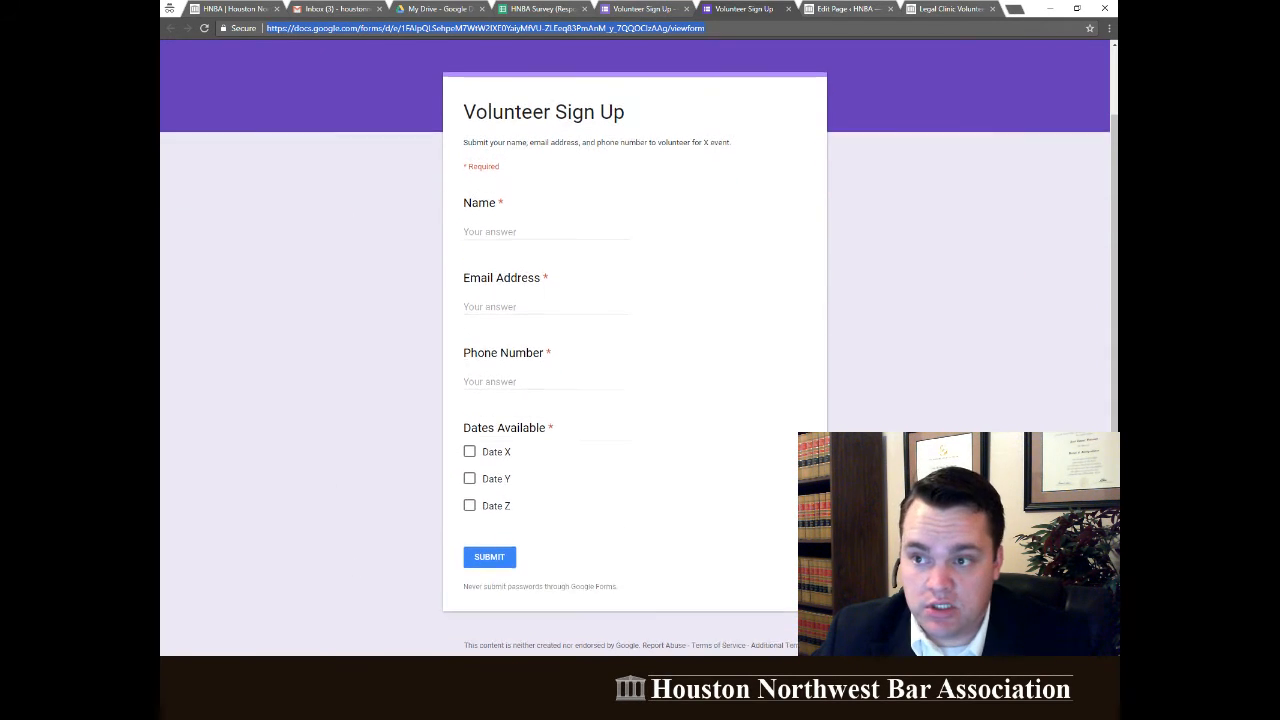
scroll(894, 273, "up", 1)
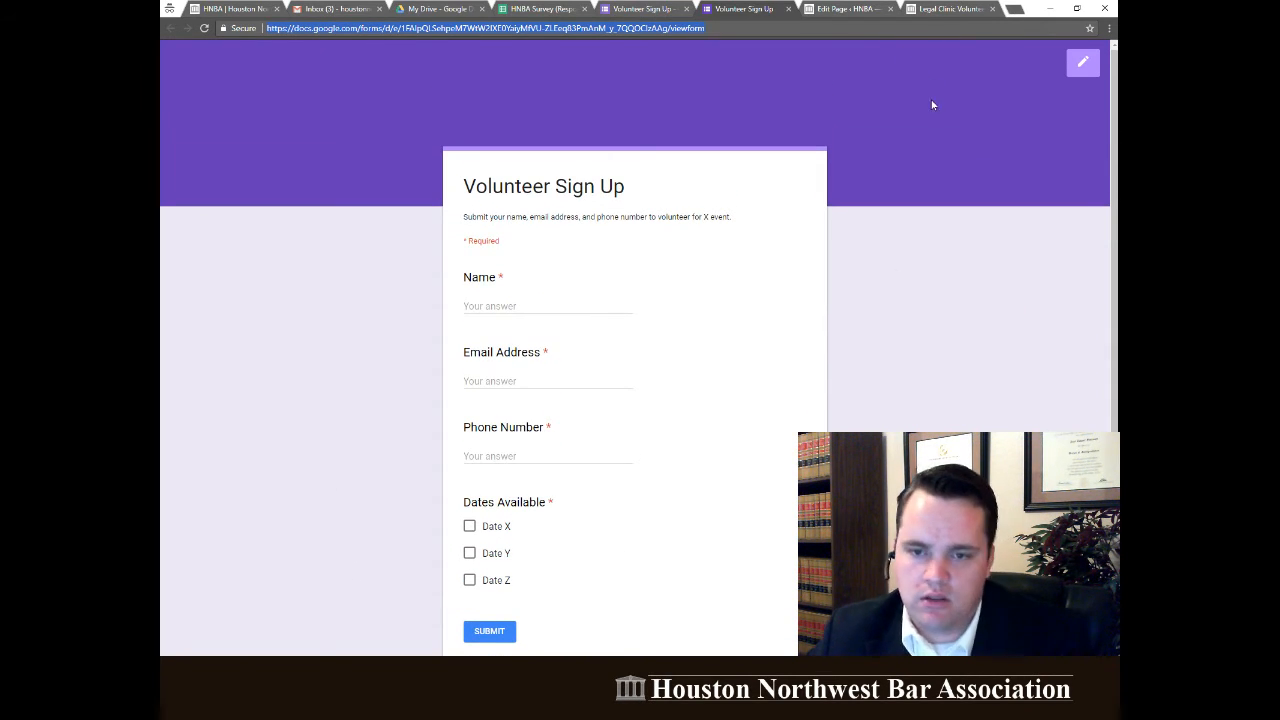
Return to the Legal Clinic Volunteer Sign-Up preview and look over the embedded form once more.
left_click(954, 10)
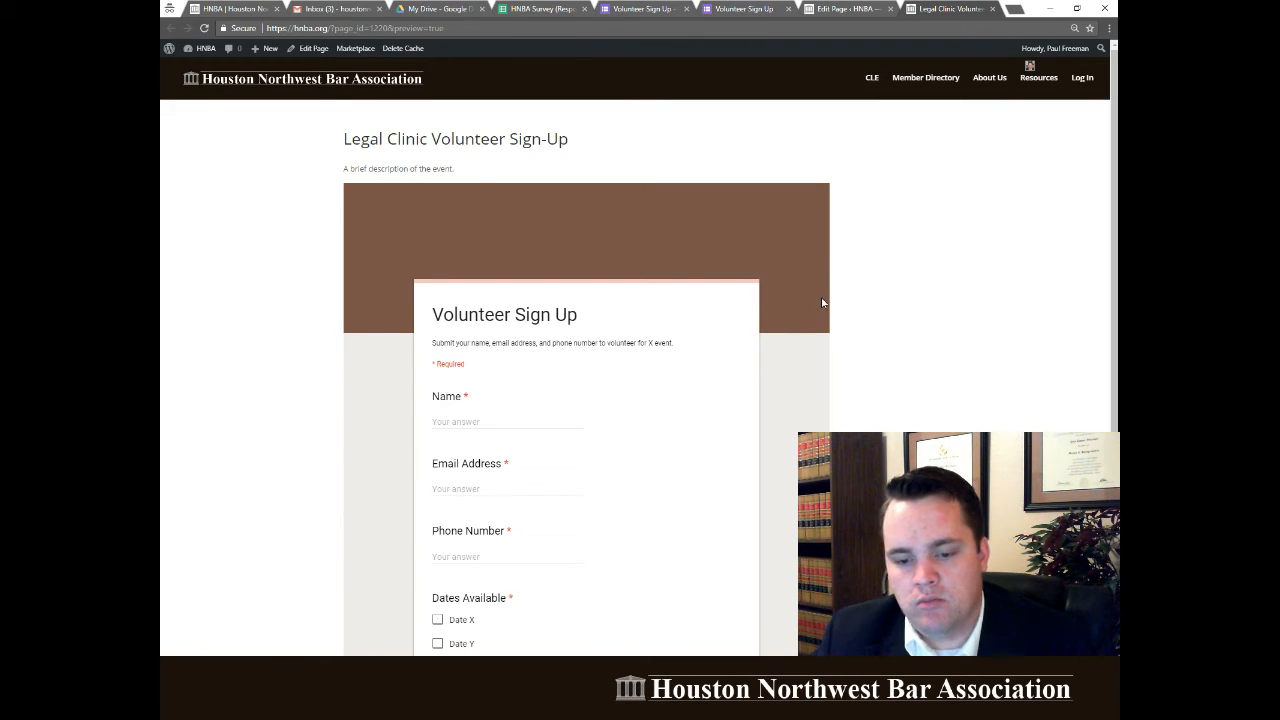
scroll(938, 364, "down", 3)
scroll(937, 363, "up", 3)
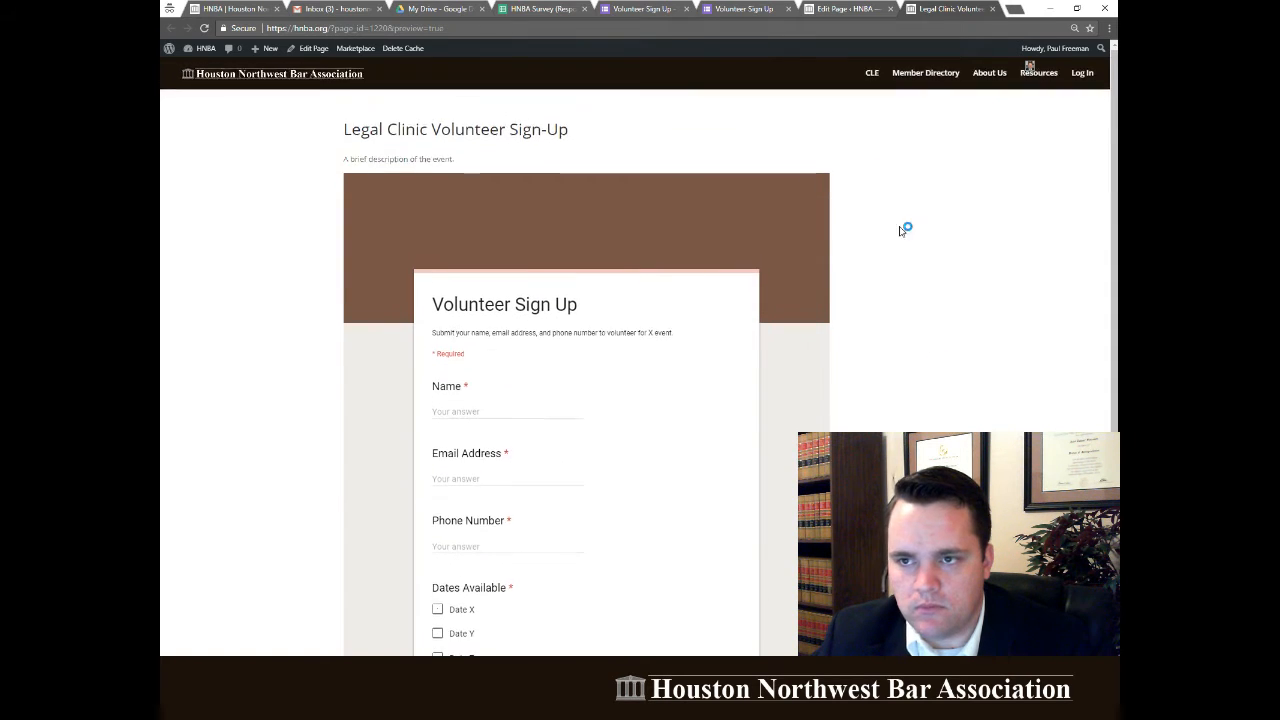